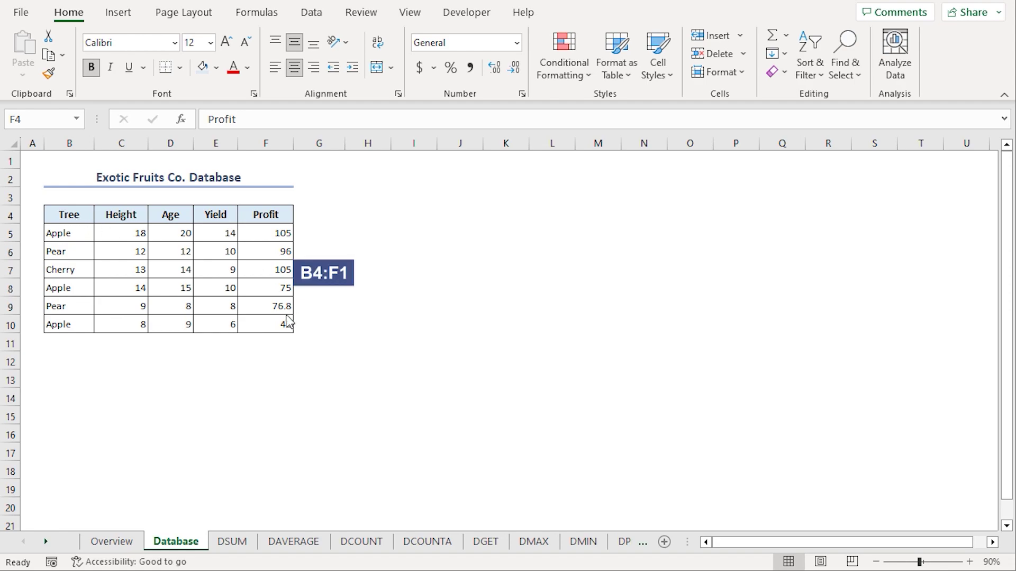
Point out the Tree, Height, Age, Yield and Profit column headers (B4:F4) of the tree table
{"action": "left_click", "coordinate": [68, 215]}
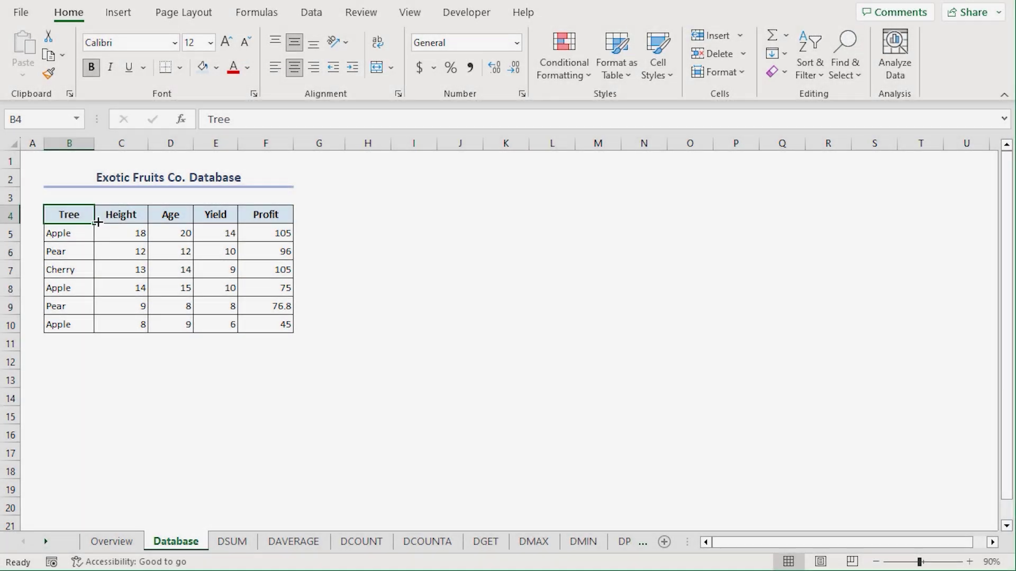
{"action": "left_click", "coordinate": [132, 215]}
{"action": "left_click", "coordinate": [175, 215]}
{"action": "left_click", "coordinate": [225, 214]}
{"action": "left_click", "coordinate": [268, 216]}
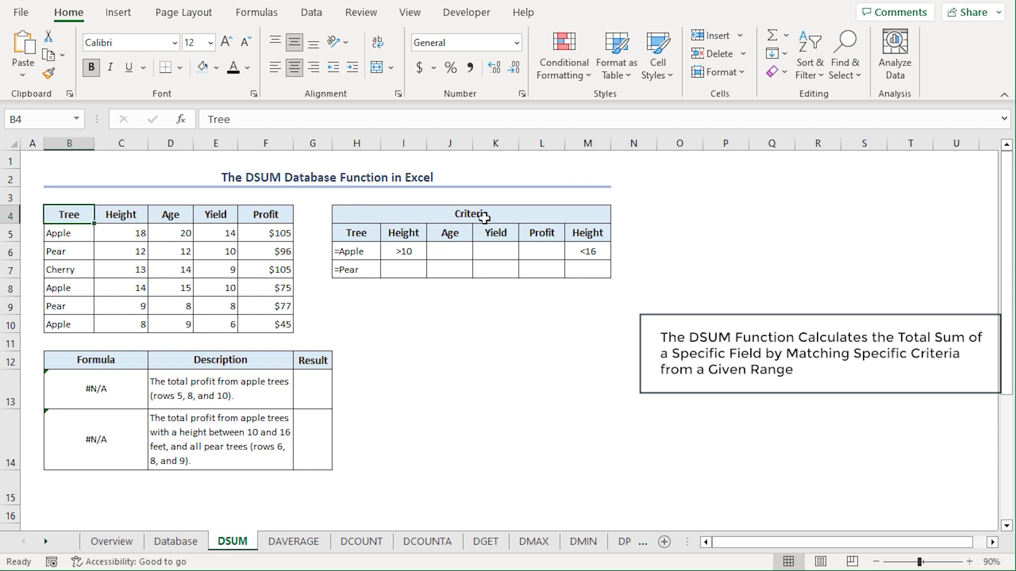
Point out the Criteria table and its full range H5:M7
{"action": "left_click", "coordinate": [516, 217]}
{"action": "left_click", "coordinate": [353, 237]}
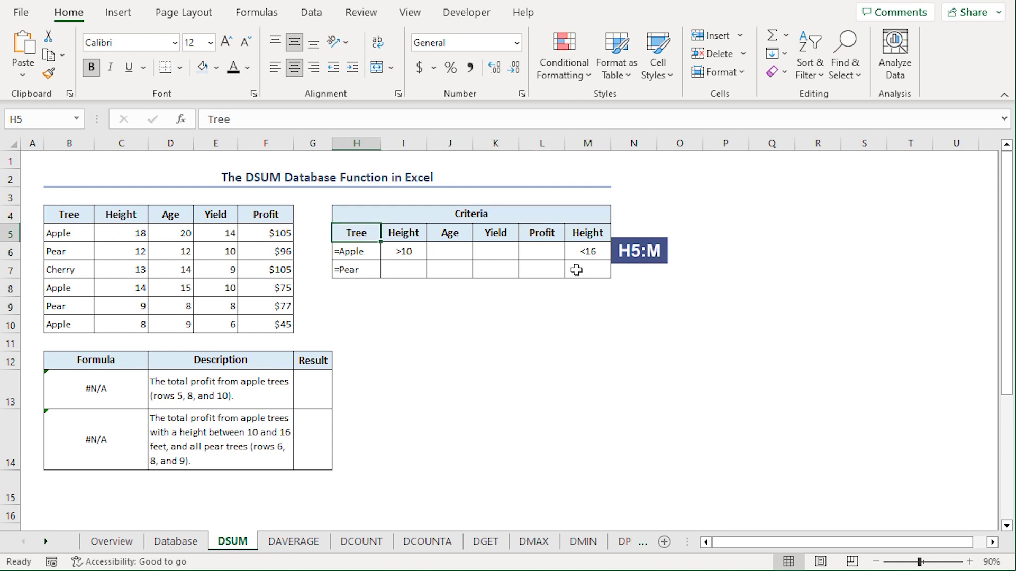
{"action": "left_click", "coordinate": [578, 268], "text": "shift"}
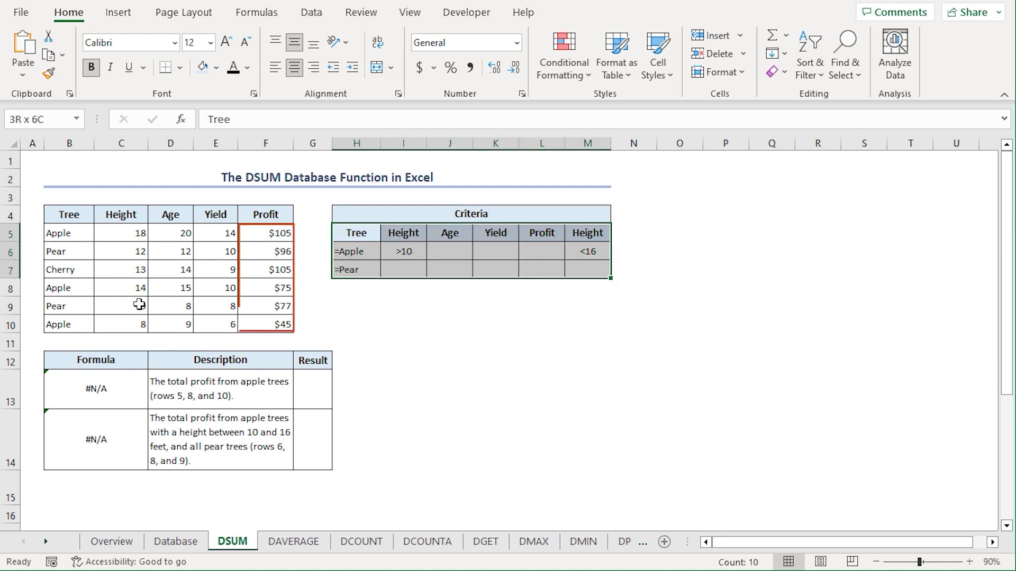
Enter =DSUM(B4:F10,"Profit",H5:H6) in G13 to total apple-tree profit ($225)
{"action": "left_click", "coordinate": [312, 391]}
{"action": "type", "text": "=dsum"}
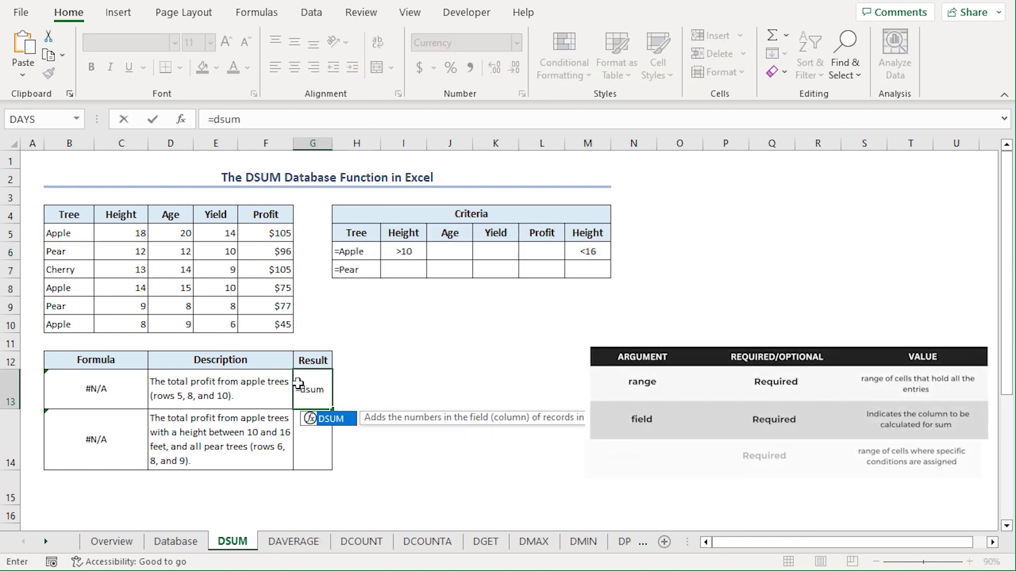
{"action": "double_click", "coordinate": [338, 419]}
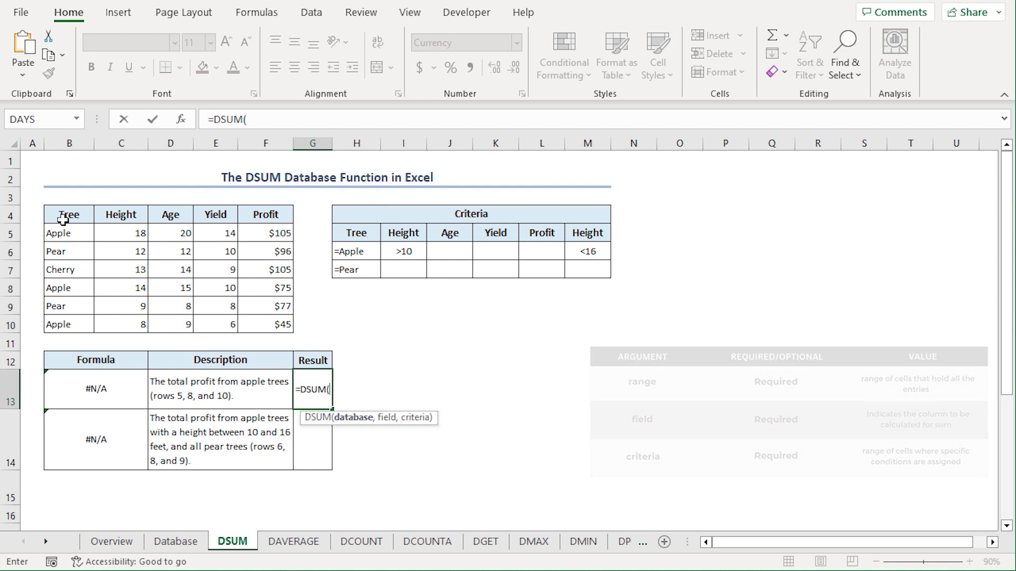
{"action": "left_click_drag", "start_coordinate": [68, 218], "coordinate": [250, 323]}
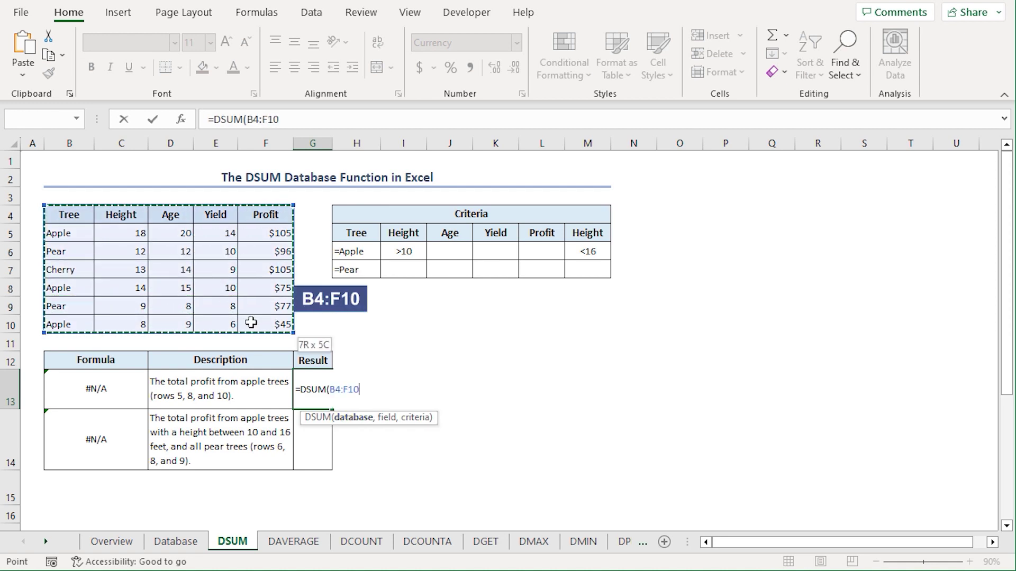
{"action": "type", "text": ",\"Profit"}
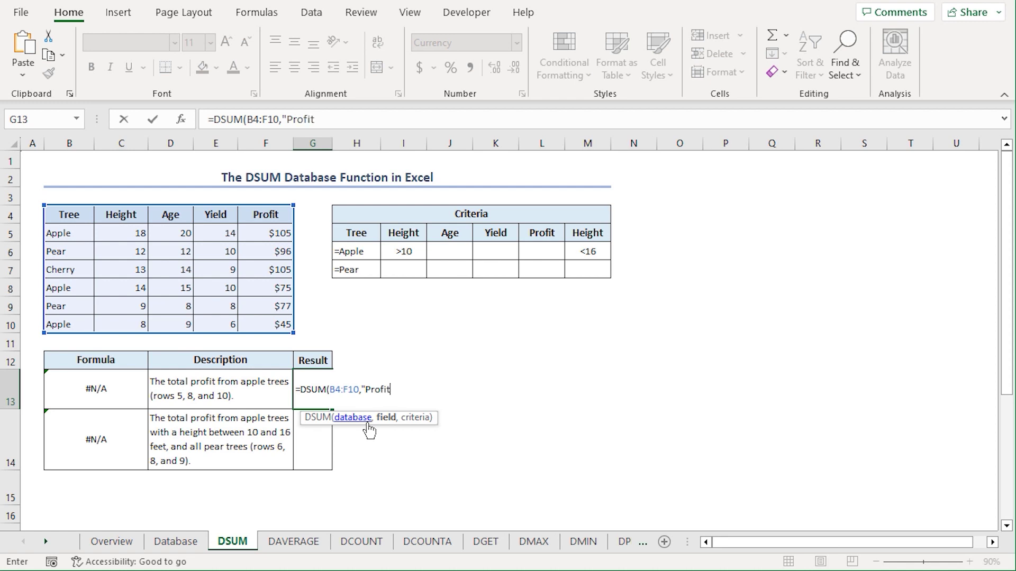
{"action": "type", "text": "\","}
{"action": "left_click_drag", "start_coordinate": [355, 231], "coordinate": [358, 264]}
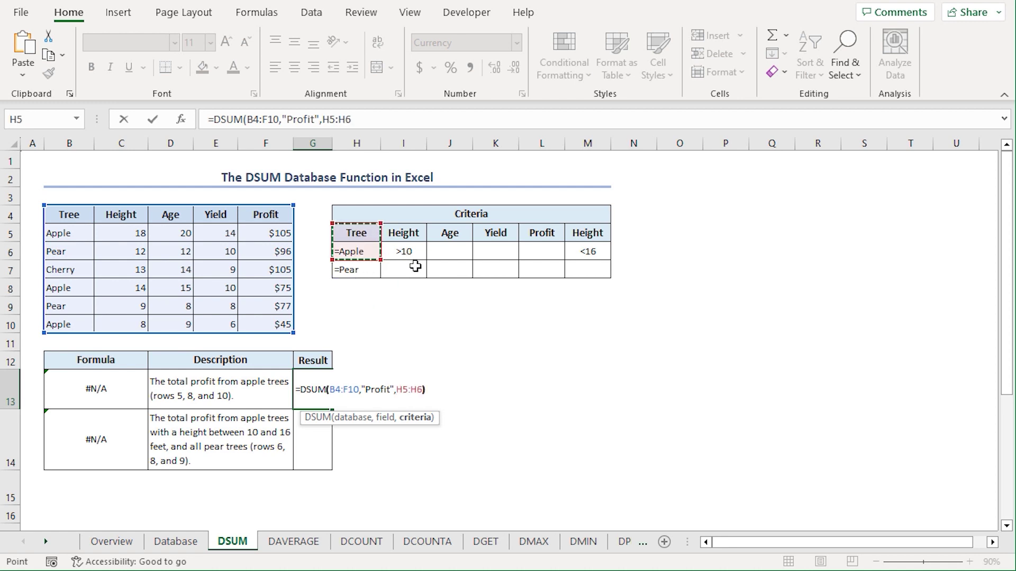
{"action": "type", "text": ")"}
{"action": "key", "text": "Return"}
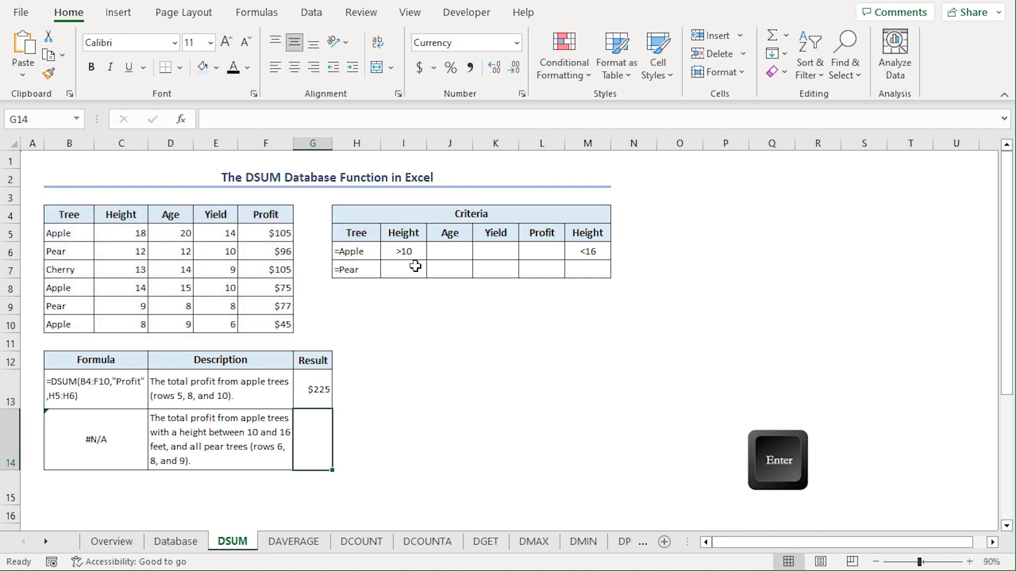
Review the G13 DSUM formula and the Height >10 and <16 criteria conditions
{"action": "left_click", "coordinate": [316, 396]}
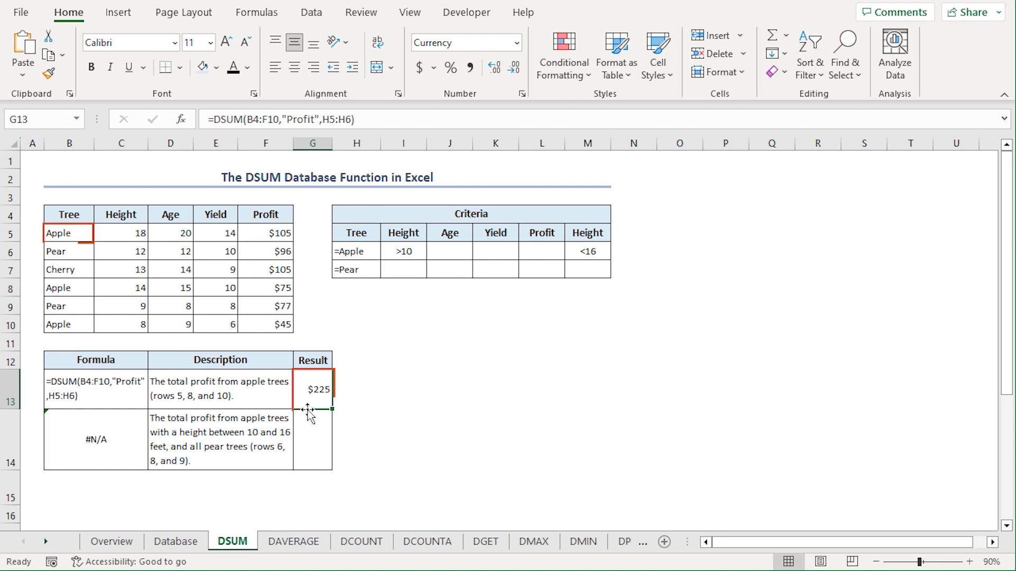
{"action": "left_click", "coordinate": [317, 437]}
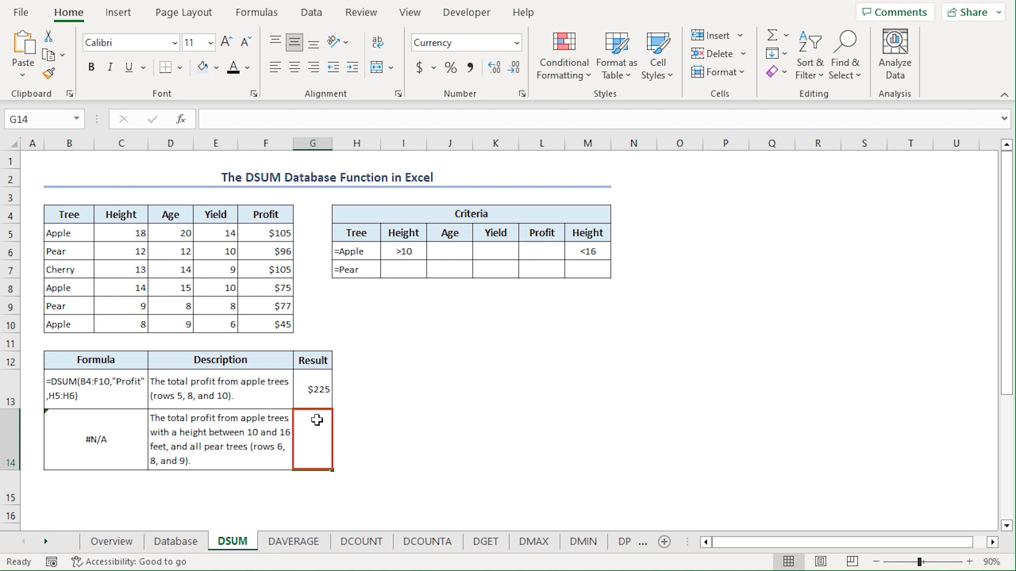
{"action": "left_click", "coordinate": [400, 253]}
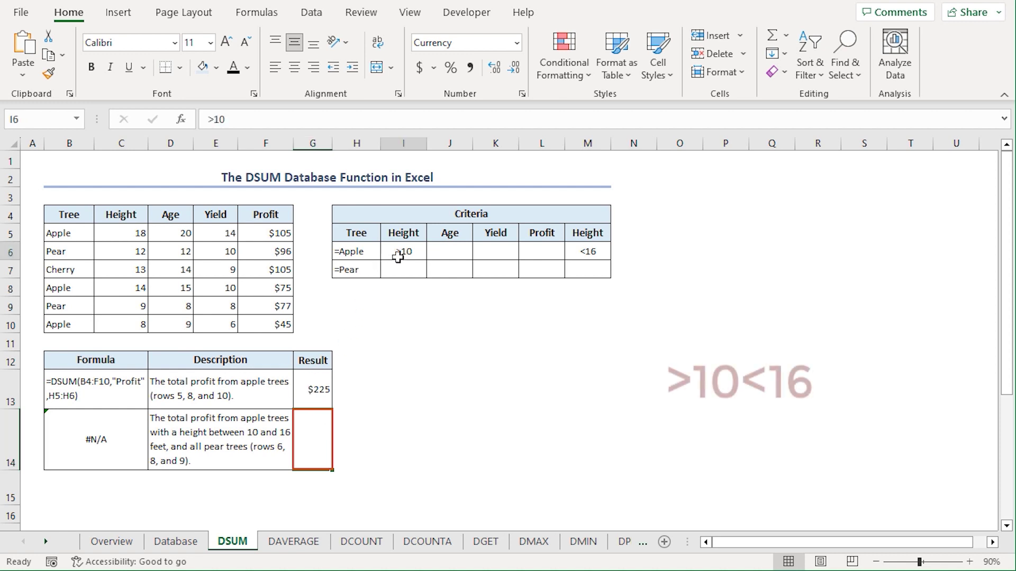
{"action": "left_click", "coordinate": [579, 252]}
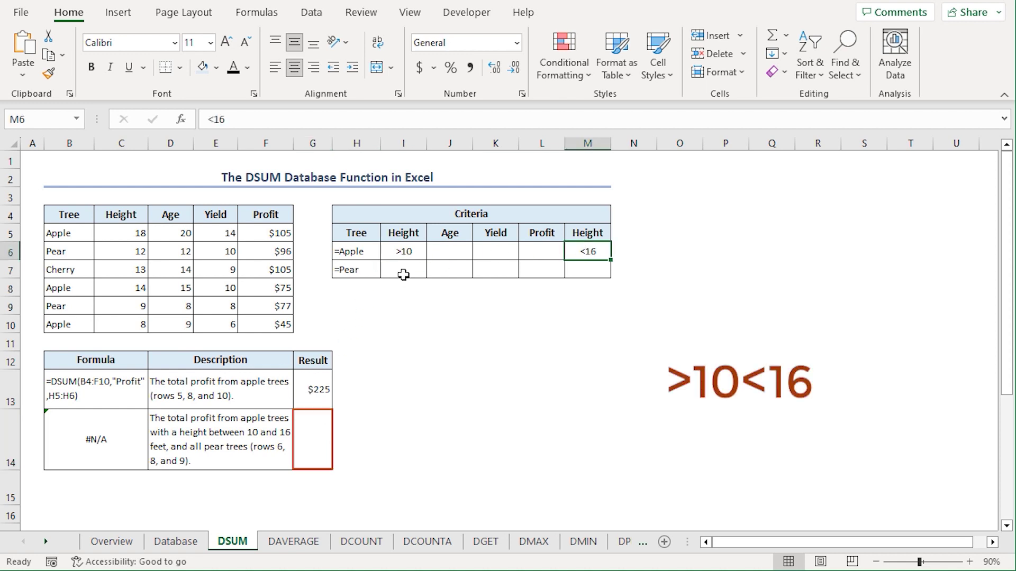
Enter =DSUM(B4:F10,"Profit",H5:M7) in G14, returning $248
{"action": "left_click", "coordinate": [318, 439]}
{"action": "type", "text": "="}
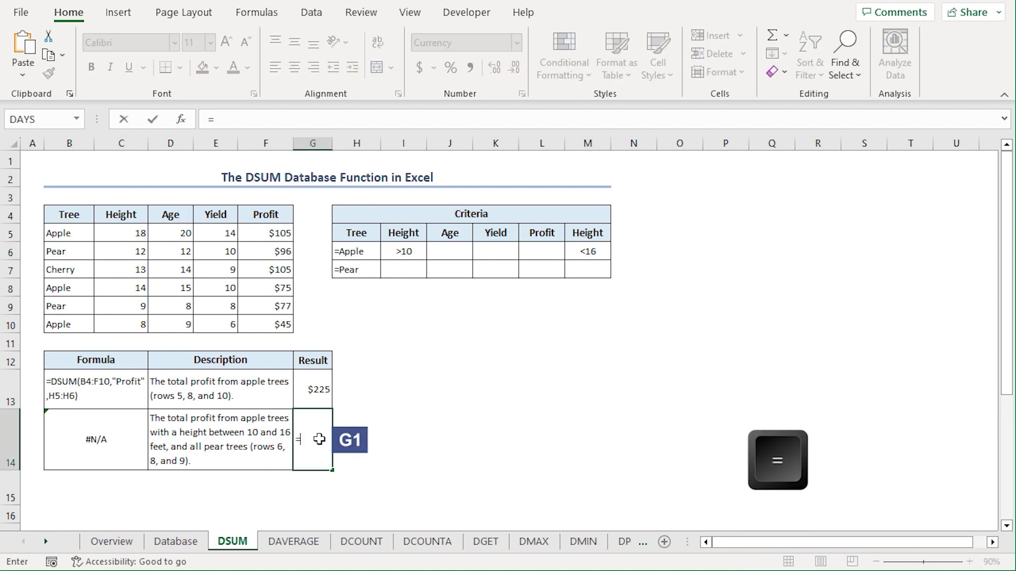
{"action": "type", "text": "dsum"}
{"action": "key", "text": "Tab"}
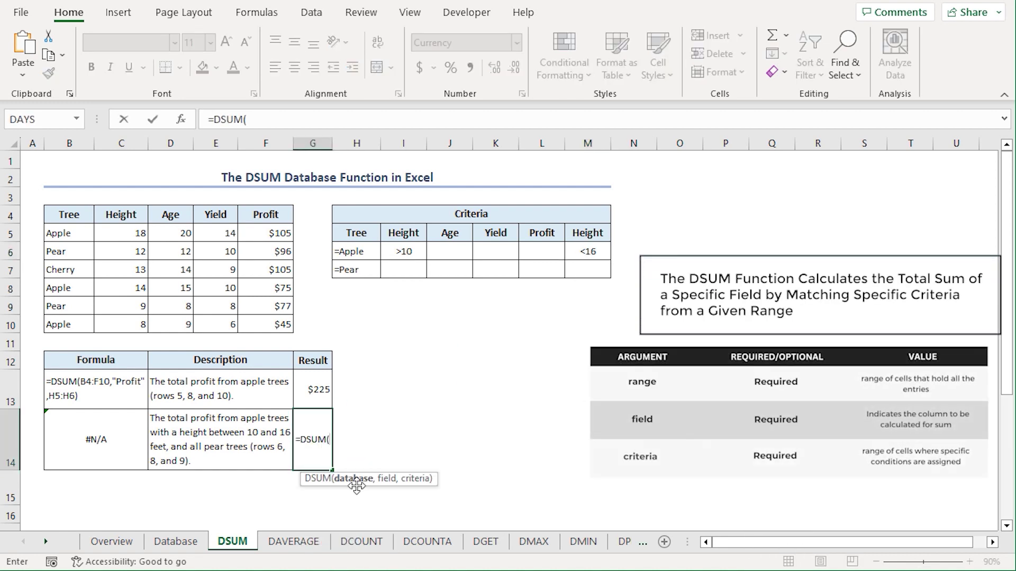
{"action": "left_click", "coordinate": [65, 214]}
{"action": "left_click_drag", "start_coordinate": [66, 214], "coordinate": [276, 327]}
{"action": "type", "text": ",\"Profi"}
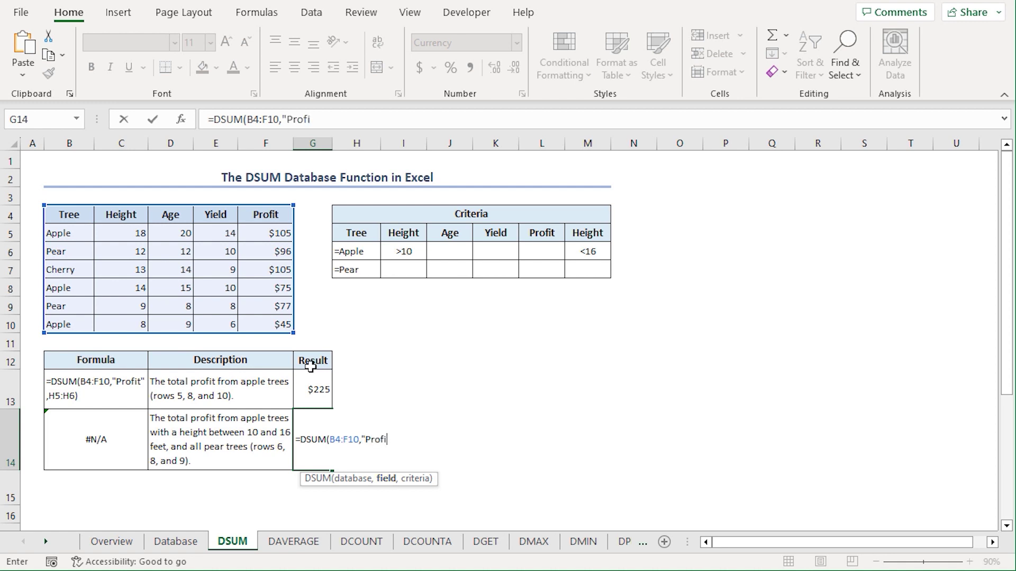
{"action": "type", "text": "t\","}
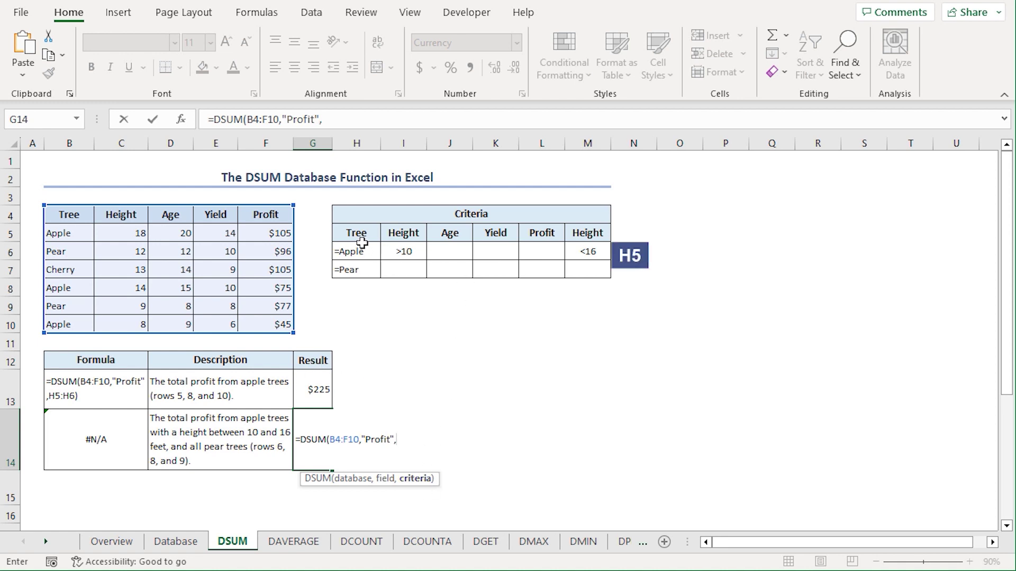
{"action": "left_click_drag", "start_coordinate": [351, 233], "coordinate": [588, 270]}
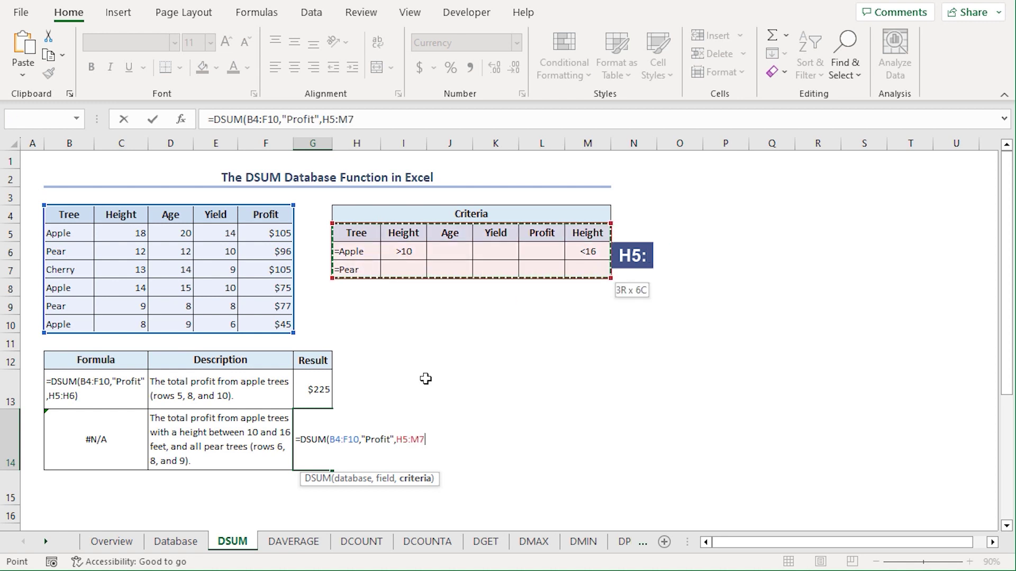
{"action": "type", "text": ")"}
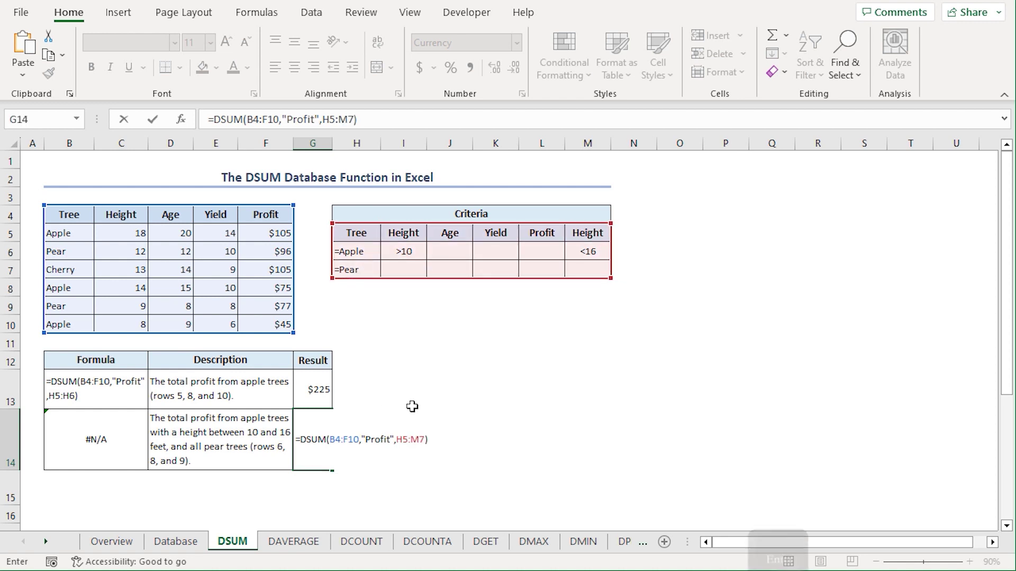
{"action": "key", "text": "Return"}
{"action": "left_click", "coordinate": [322, 440]}
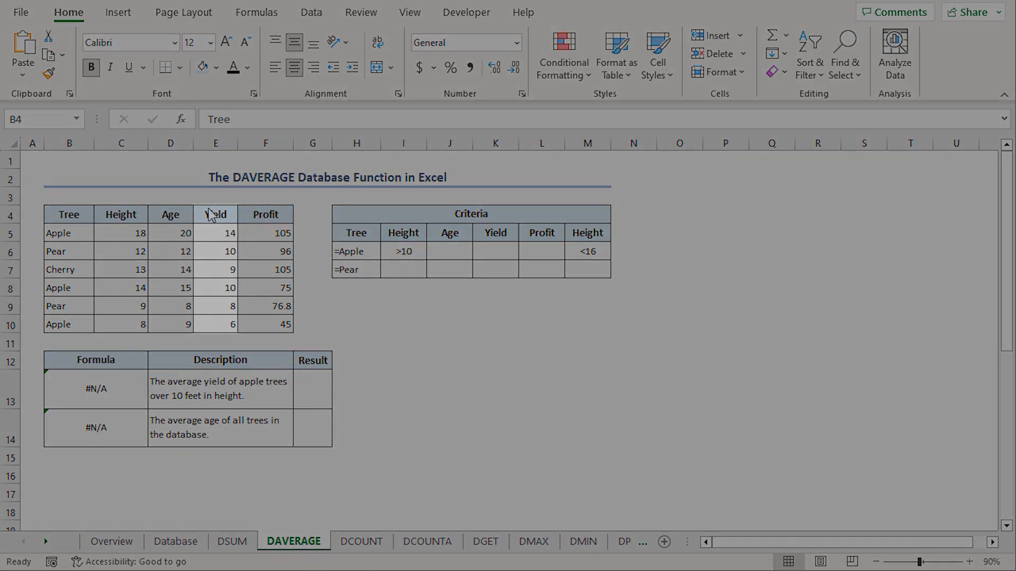
Enter =DAVERAGE(B4:F10,"Yield",H5:I6) in G13, giving an apple-tree average yield of 12
{"action": "left_click", "coordinate": [218, 214]}
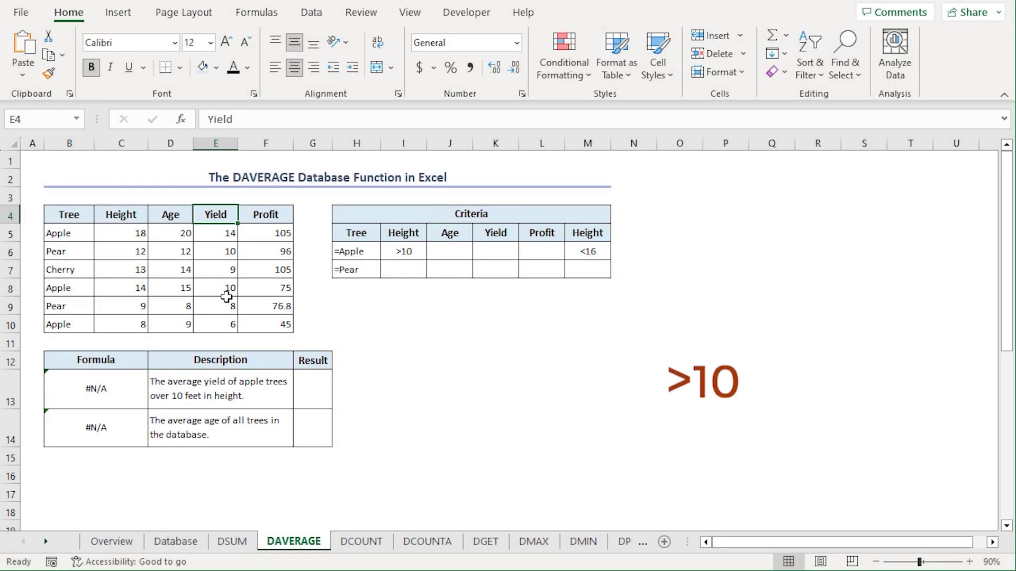
{"action": "left_click", "coordinate": [310, 382]}
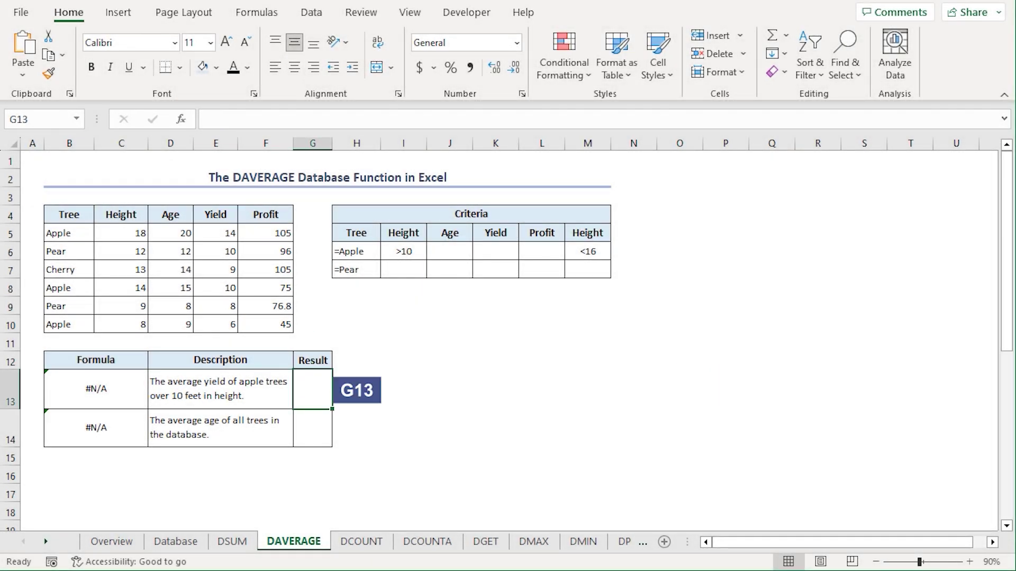
{"action": "type", "text": "=dave"}
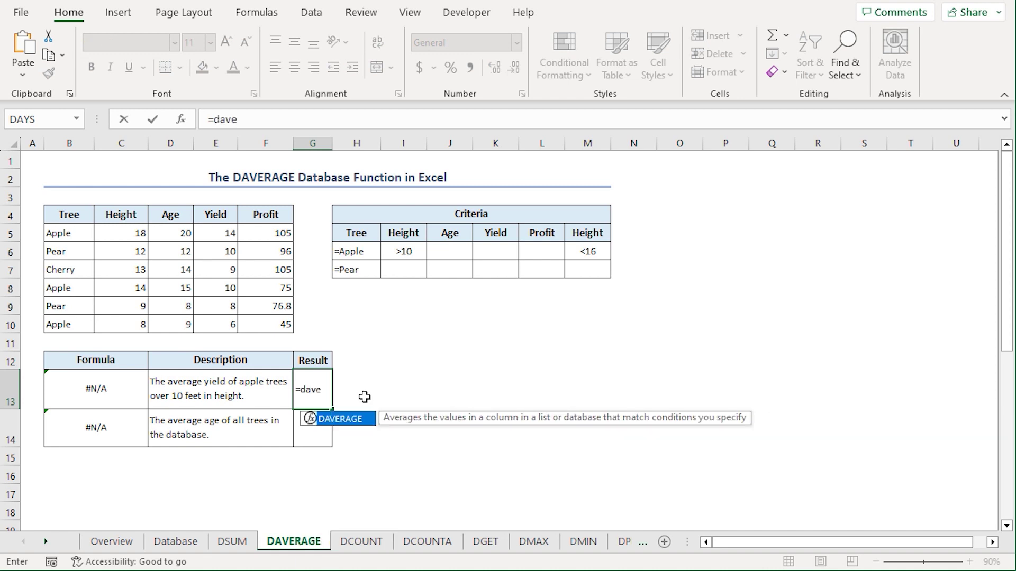
{"action": "key", "text": "Tab"}
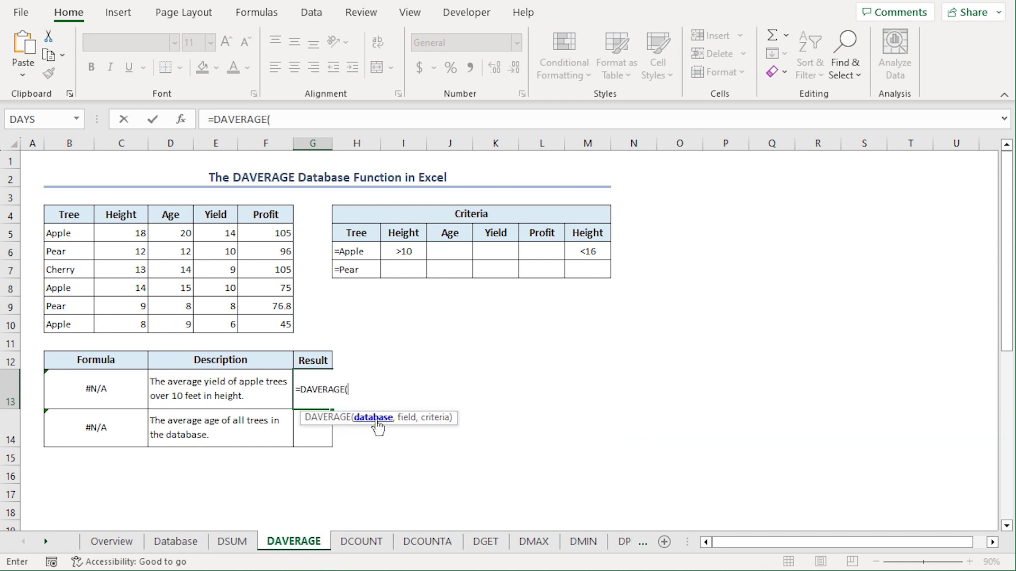
{"action": "left_click_drag", "start_coordinate": [64, 221], "coordinate": [267, 321]}
{"action": "type", "text": ","}
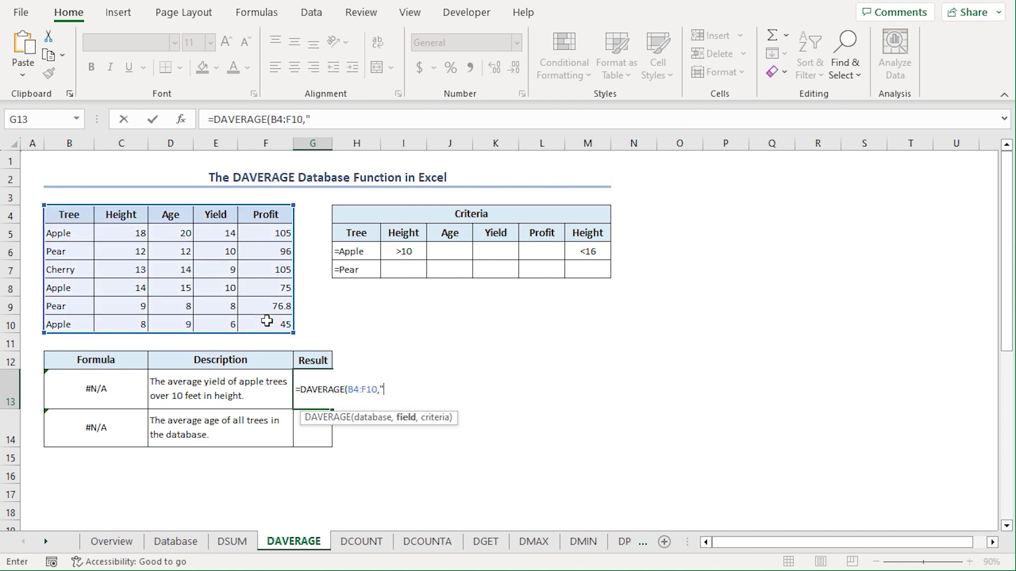
{"action": "type", "text": "\"Yield\","}
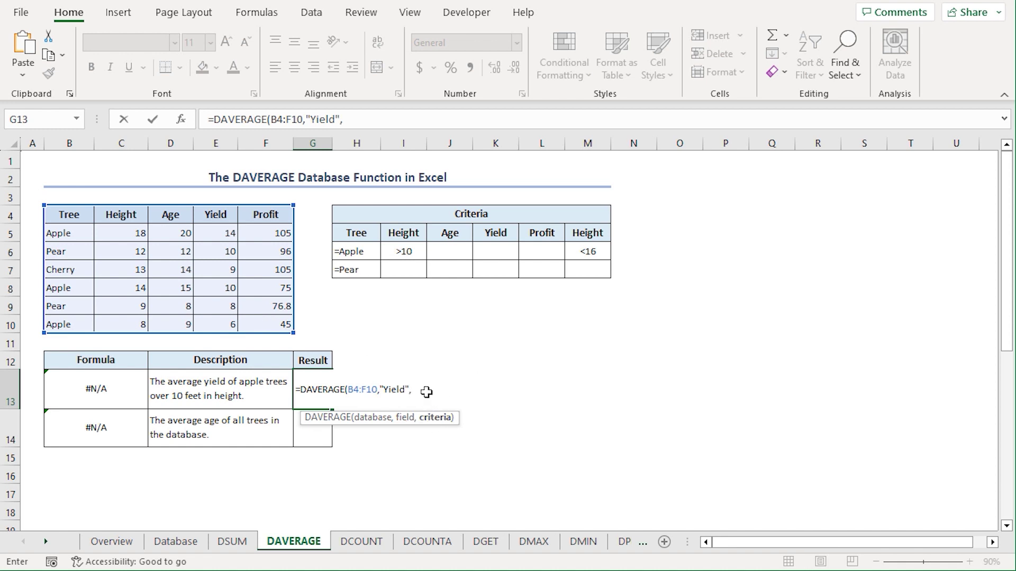
{"action": "left_click", "coordinate": [356, 233]}
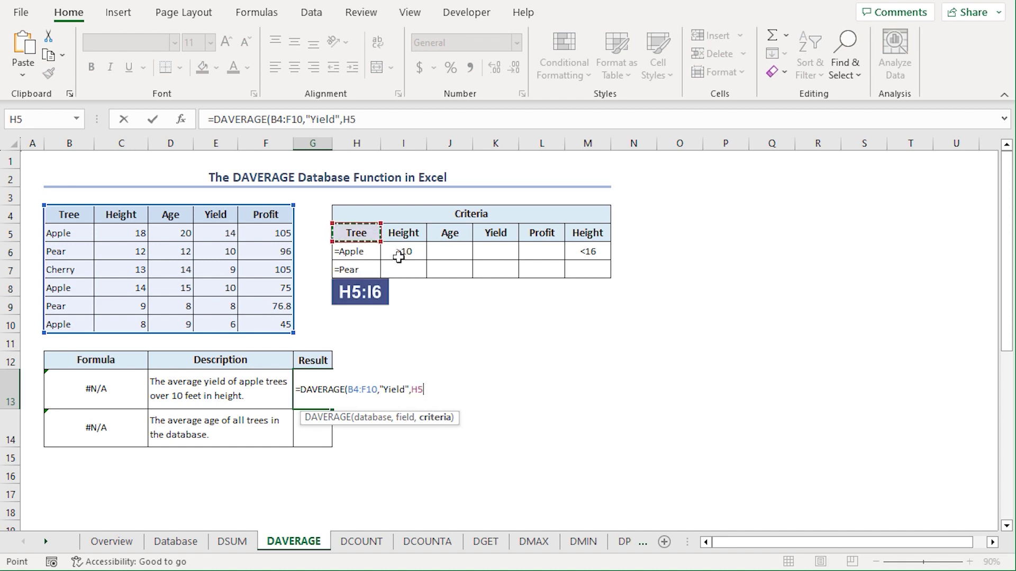
{"action": "left_click_drag", "start_coordinate": [401, 256], "coordinate": [401, 257]}
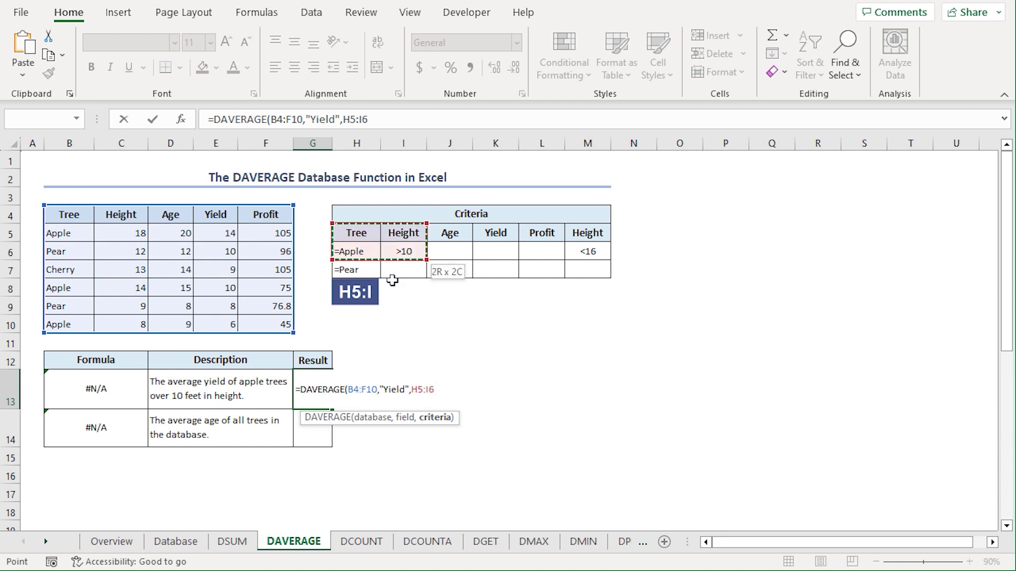
{"action": "type", "text": ")"}
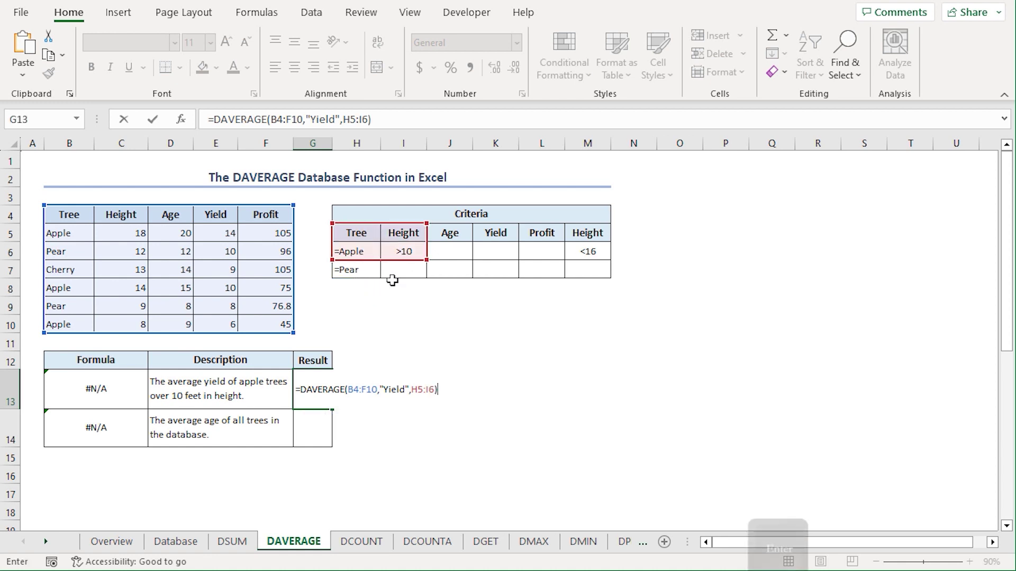
{"action": "key", "text": "Return"}
{"action": "left_click", "coordinate": [324, 388]}
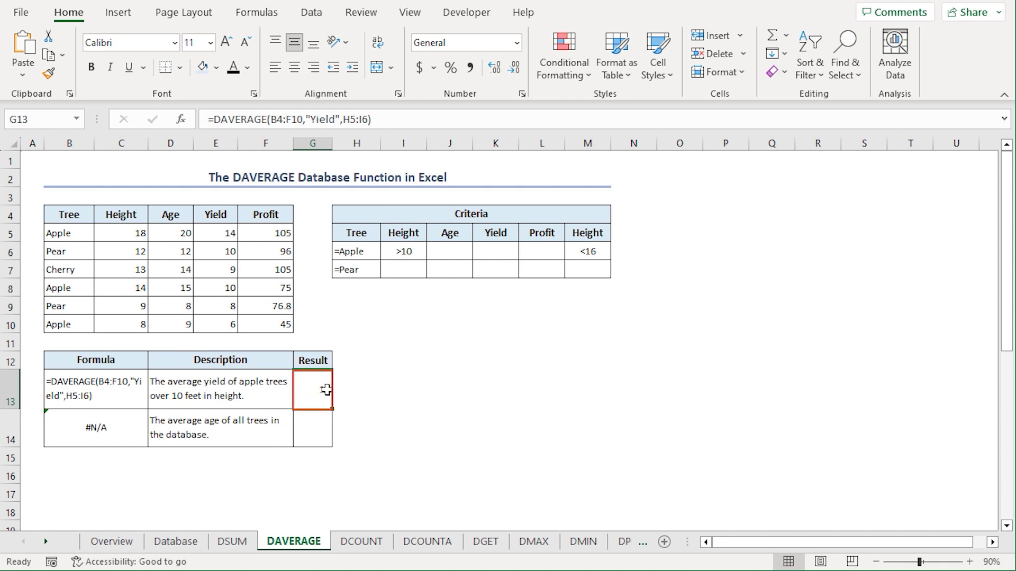
{"action": "key", "text": "ctrl+bracketleft"}
Enter =DAVERAGE(B4:F10,3,B4:F10) in G14 to average all trees' age, returning 13
{"action": "left_click", "coordinate": [308, 427]}
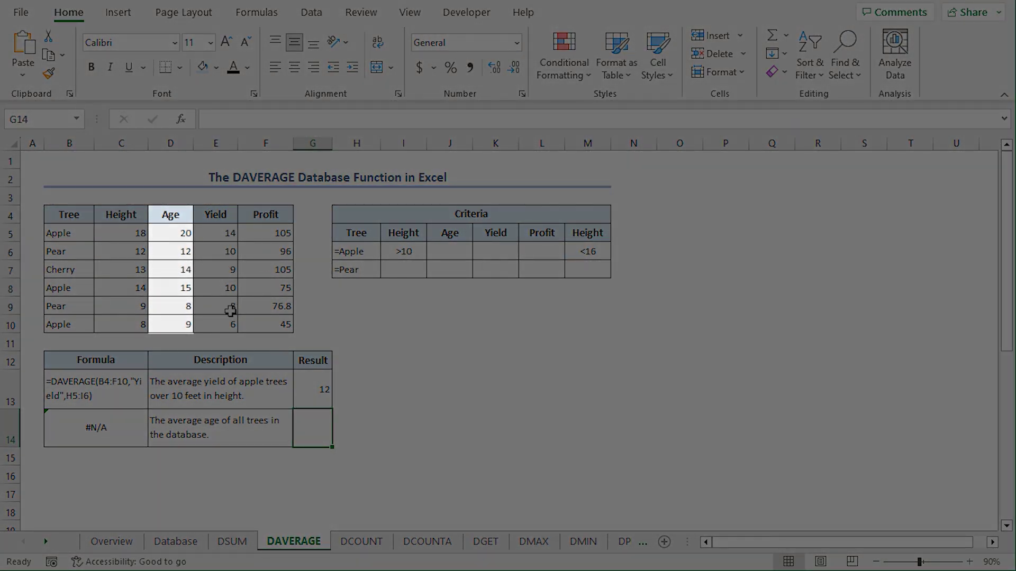
{"action": "type", "text": "="}
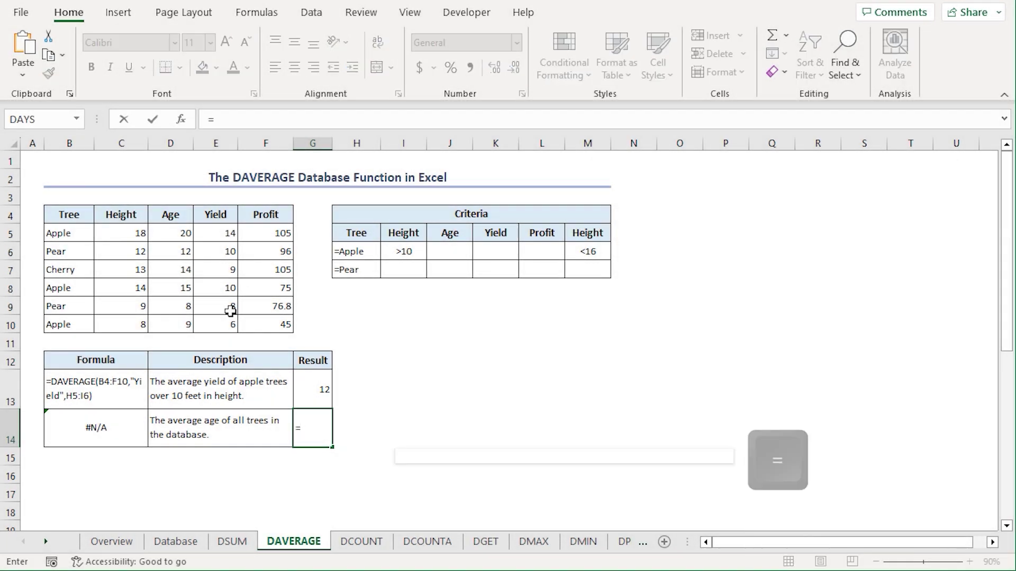
{"action": "type", "text": "dave"}
{"action": "key", "text": "Tab"}
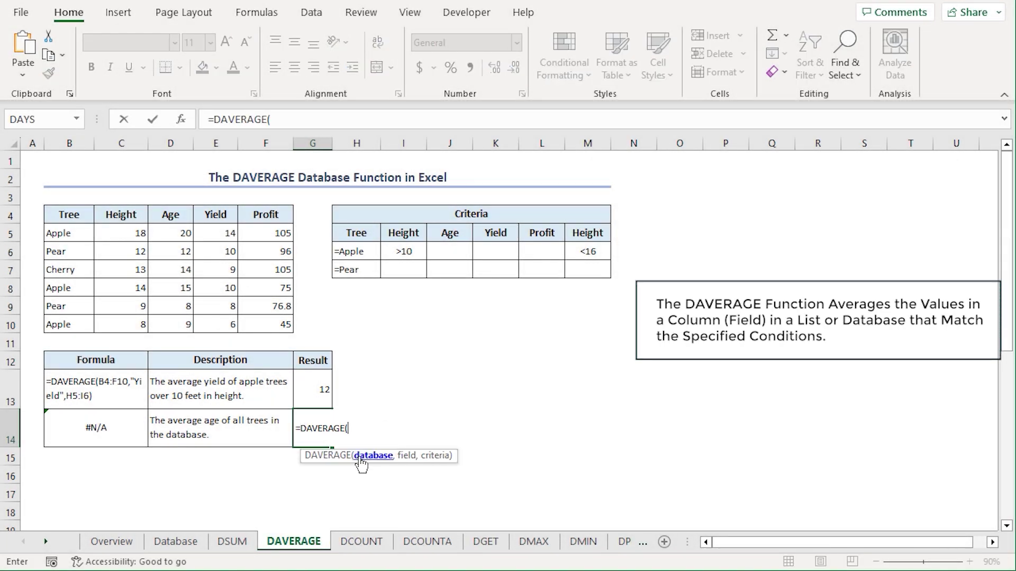
{"action": "left_click", "coordinate": [76, 218]}
{"action": "left_click_drag", "start_coordinate": [137, 241], "coordinate": [278, 325]}
{"action": "type", "text": ","}
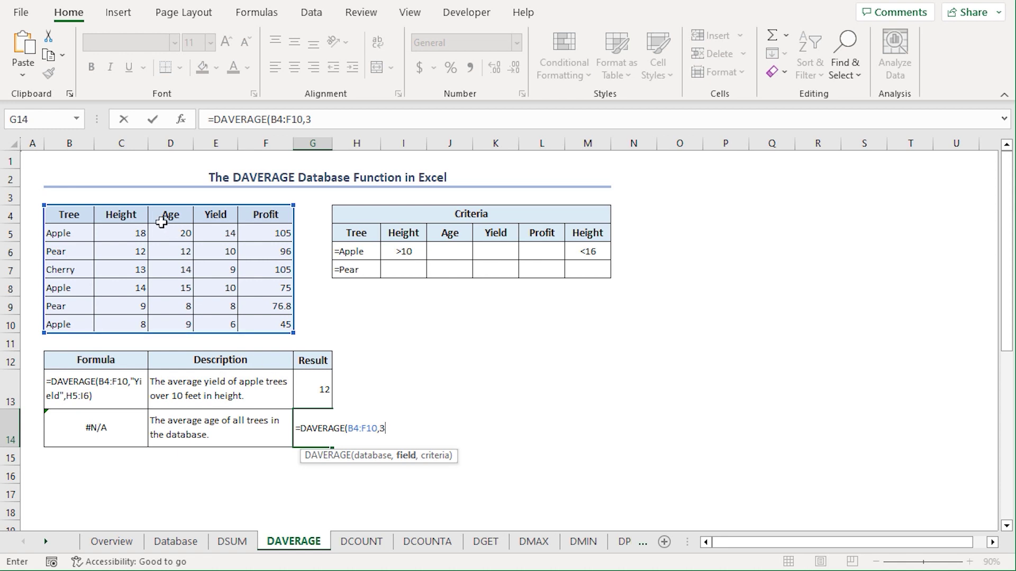
{"action": "type", "text": "3,"}
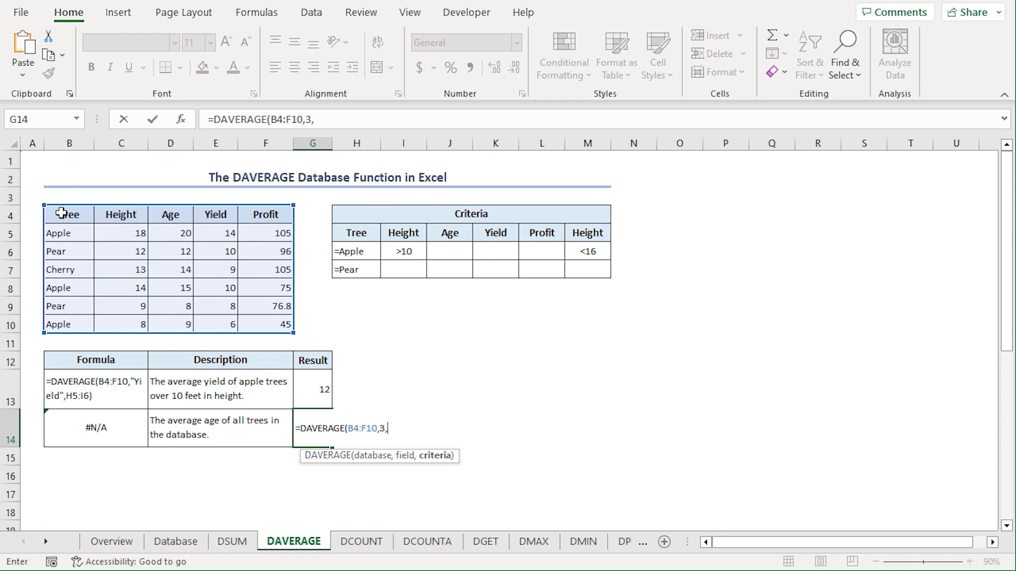
{"action": "left_click_drag", "start_coordinate": [61, 213], "coordinate": [243, 310]}
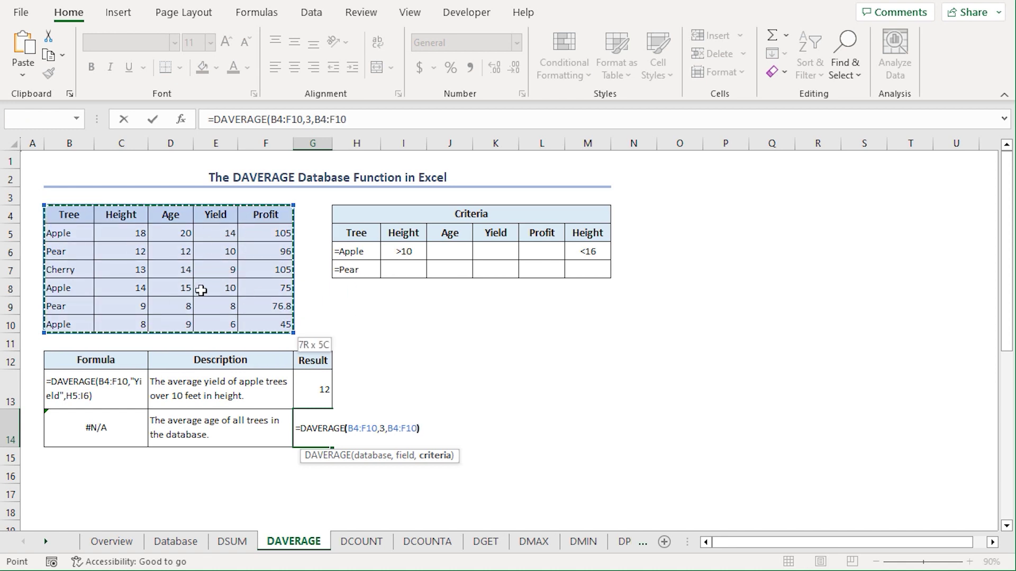
{"action": "type", "text": ")"}
{"action": "key", "text": "Return"}
{"action": "left_click", "coordinate": [320, 429]}
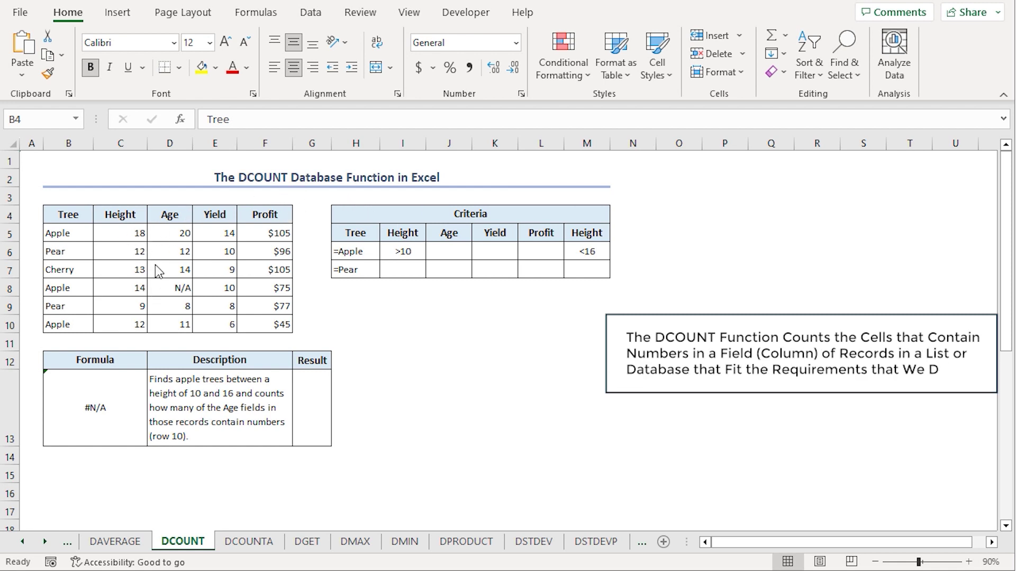
{"action": "left_click", "coordinate": [175, 216]}
{"action": "left_click_drag", "start_coordinate": [180, 235], "coordinate": [184, 324]}
{"action": "left_click", "coordinate": [118, 219]}
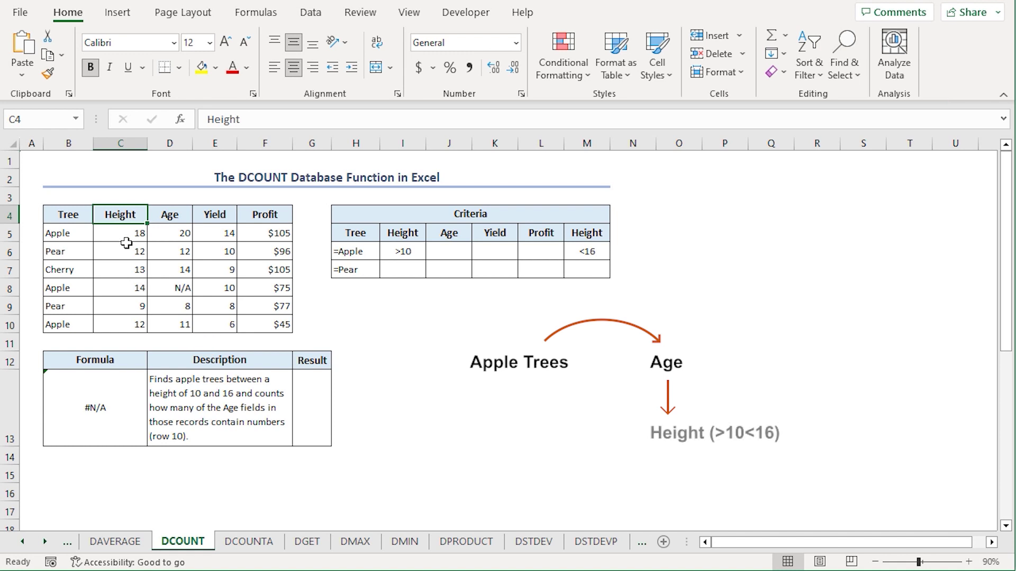
{"action": "left_click", "coordinate": [127, 236]}
{"action": "left_click_drag", "start_coordinate": [136, 322], "coordinate": [138, 323]}
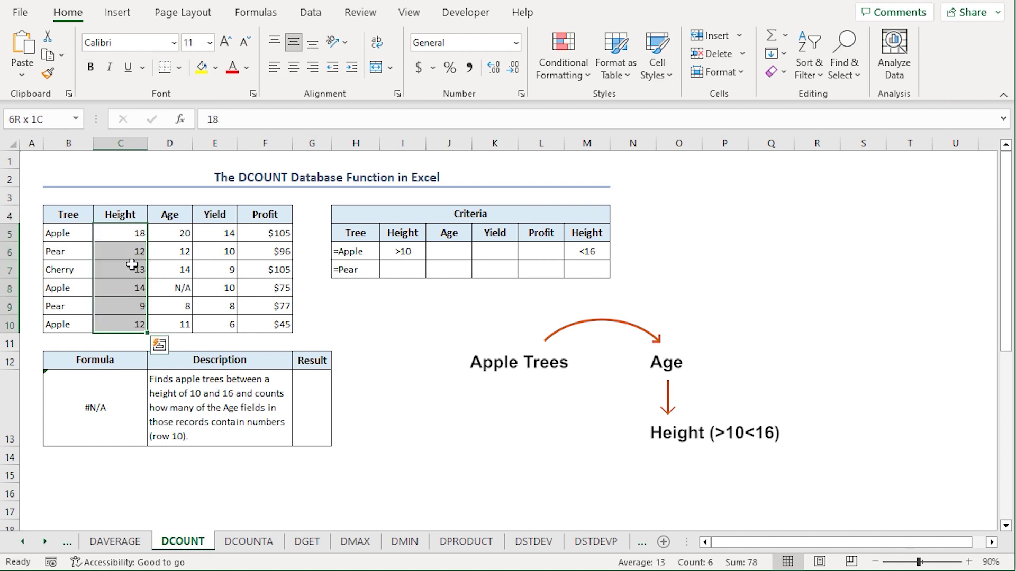
Enter =DCOUNT(B4:F10,"Age",H5:M6) in G13 (result 1) and point out the Apple record in row 10
{"action": "left_click", "coordinate": [308, 406]}
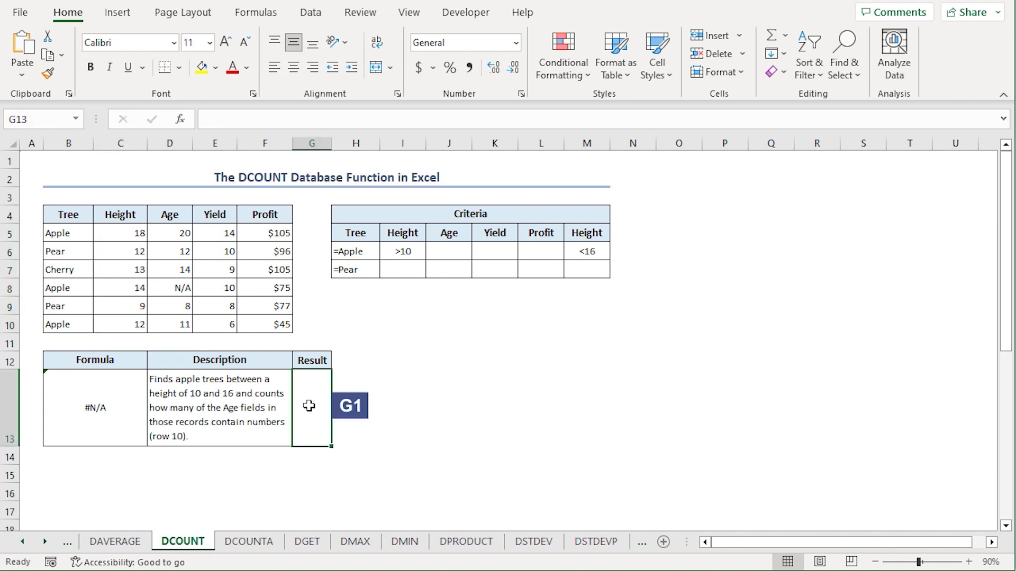
{"action": "type", "text": "="}
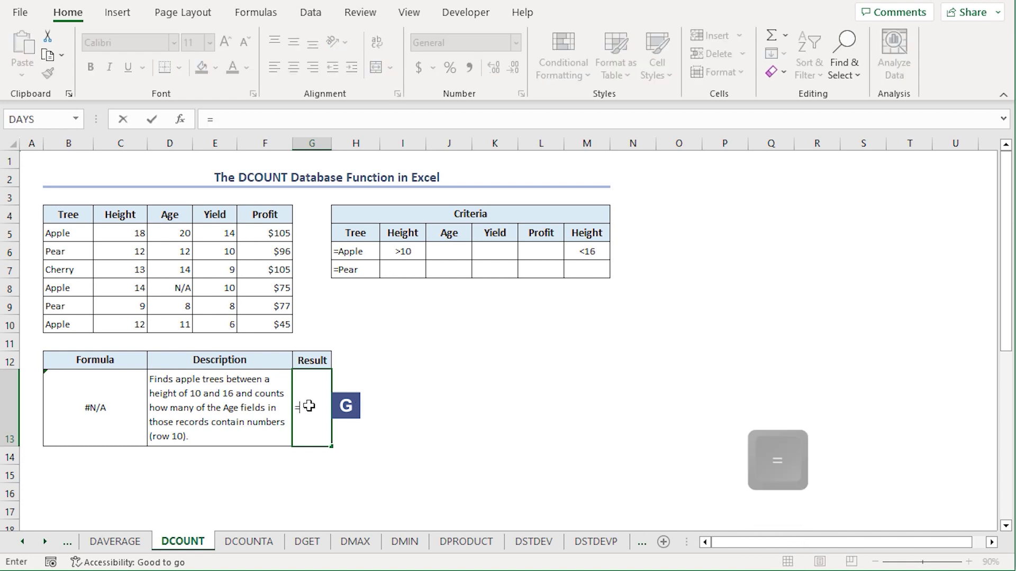
{"action": "type", "text": "dcount"}
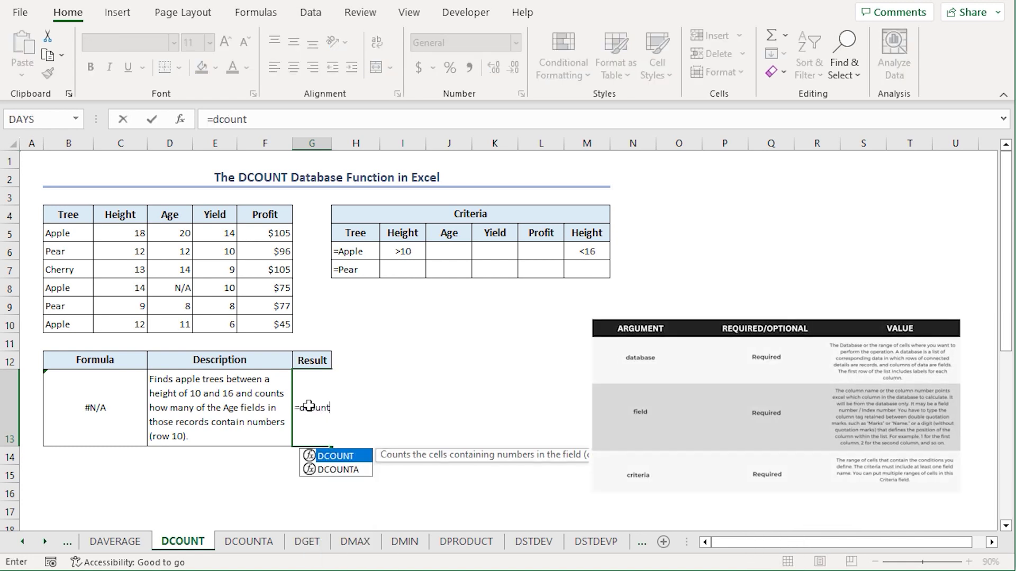
{"action": "double_click", "coordinate": [358, 456]}
{"action": "left_click_drag", "start_coordinate": [63, 211], "coordinate": [261, 322]}
{"action": "type", "text": ",\"Age\","}
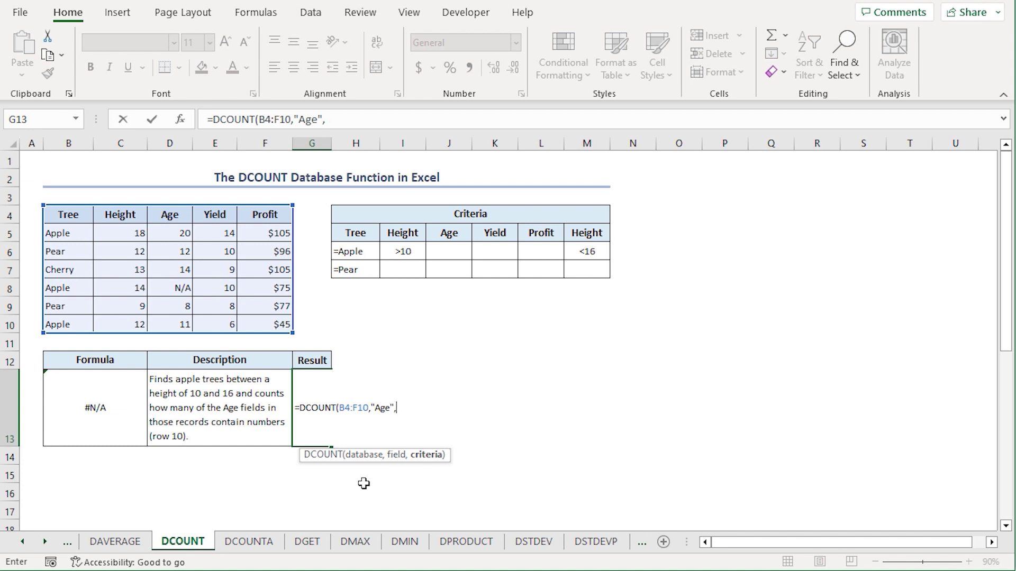
{"action": "left_click_drag", "start_coordinate": [348, 235], "coordinate": [587, 253]}
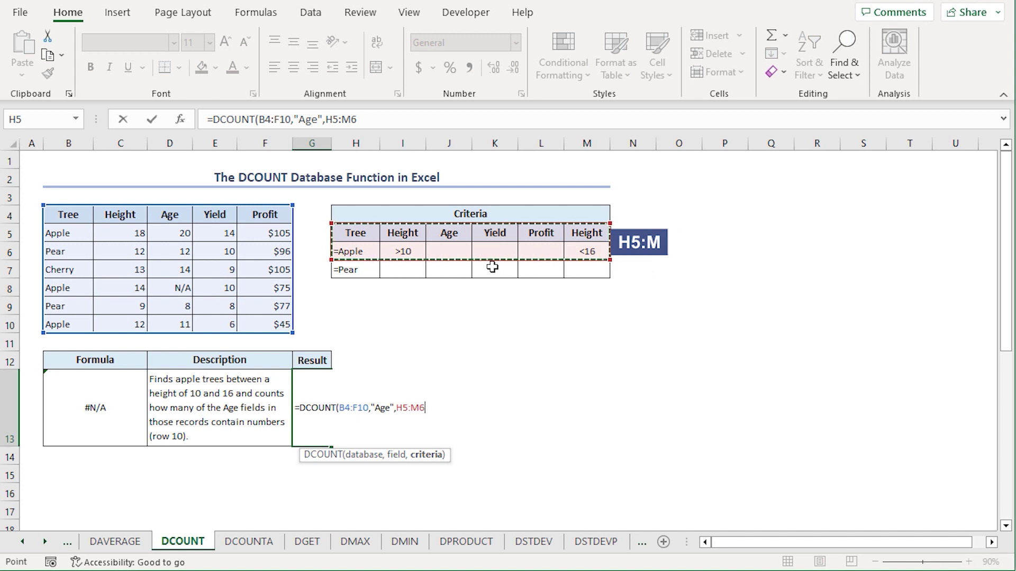
{"action": "type", "text": ")"}
{"action": "key", "text": "Return"}
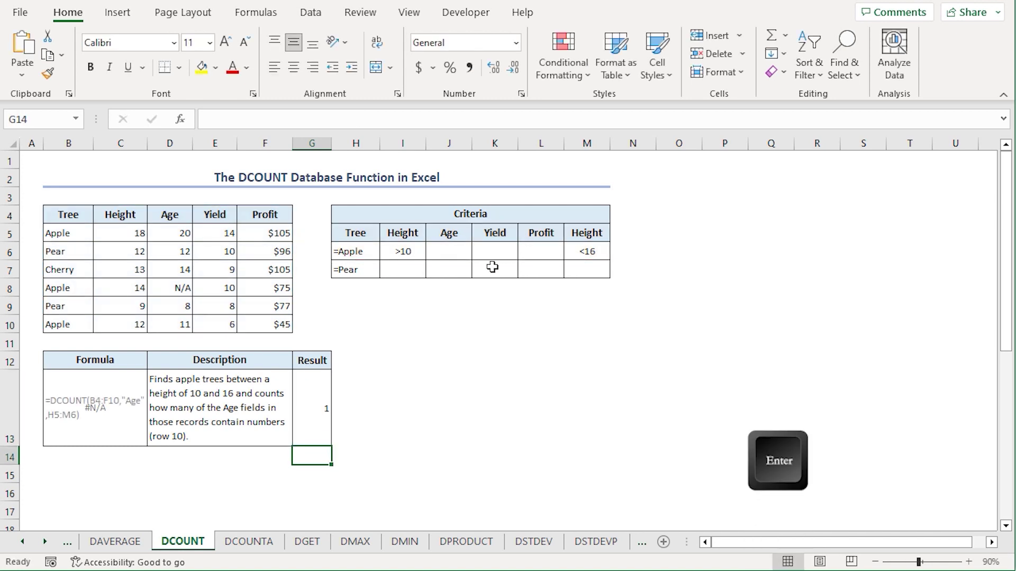
{"action": "left_click", "coordinate": [303, 408]}
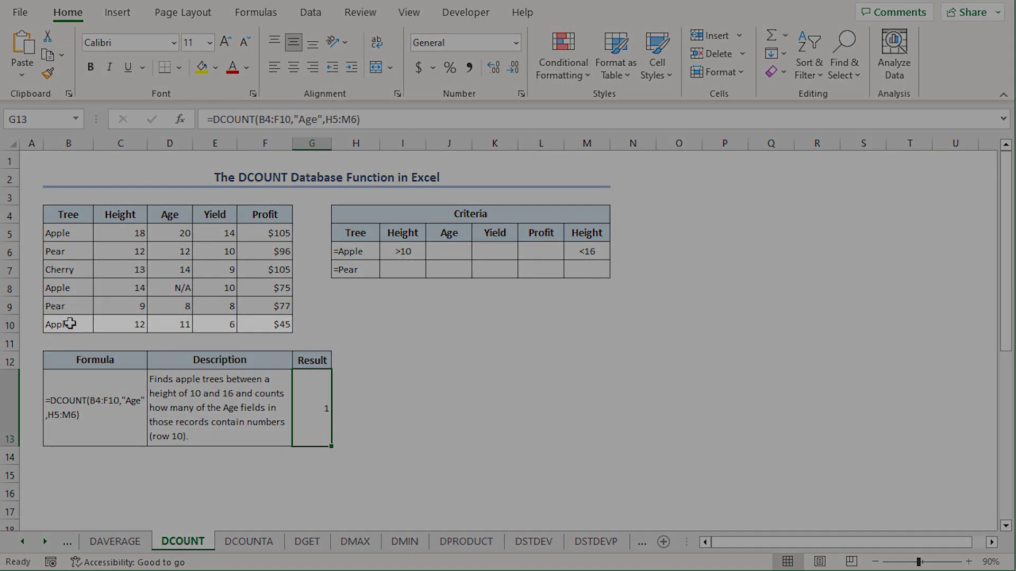
{"action": "left_click", "coordinate": [72, 324]}
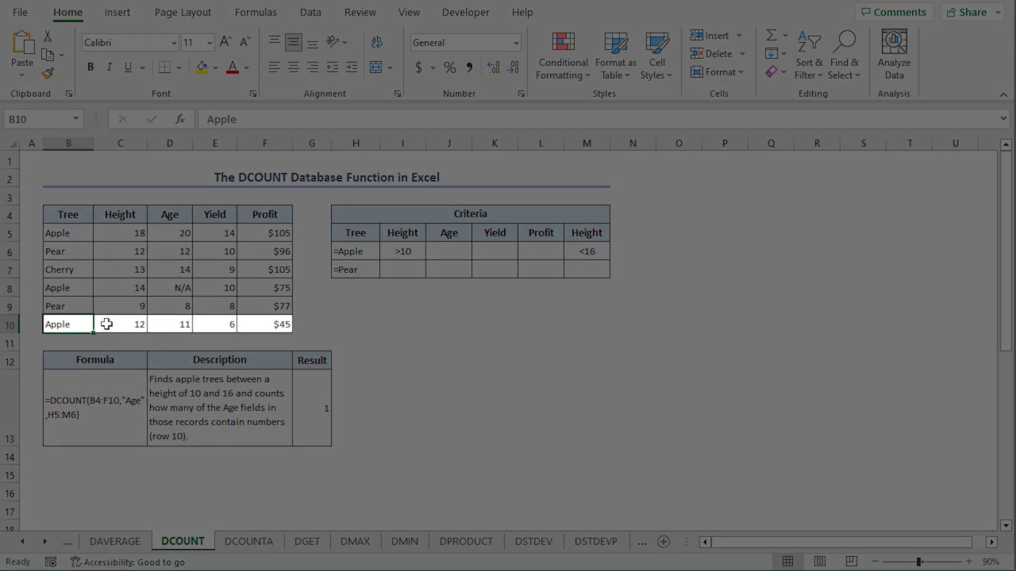
{"action": "left_click", "coordinate": [266, 324], "text": "shift"}
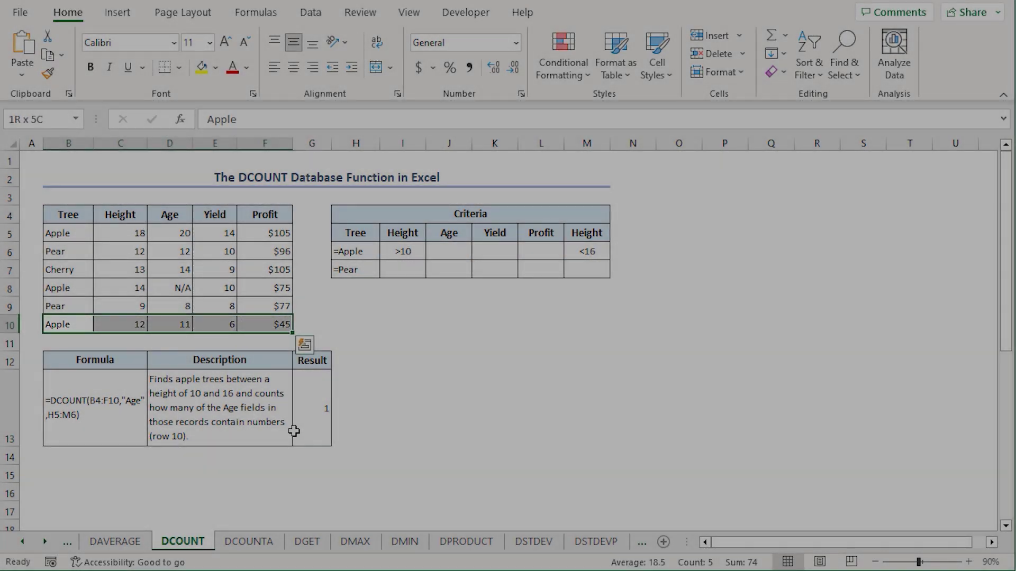
Select the Profit and Height values of the tree table to review them
{"action": "left_click", "coordinate": [301, 415]}
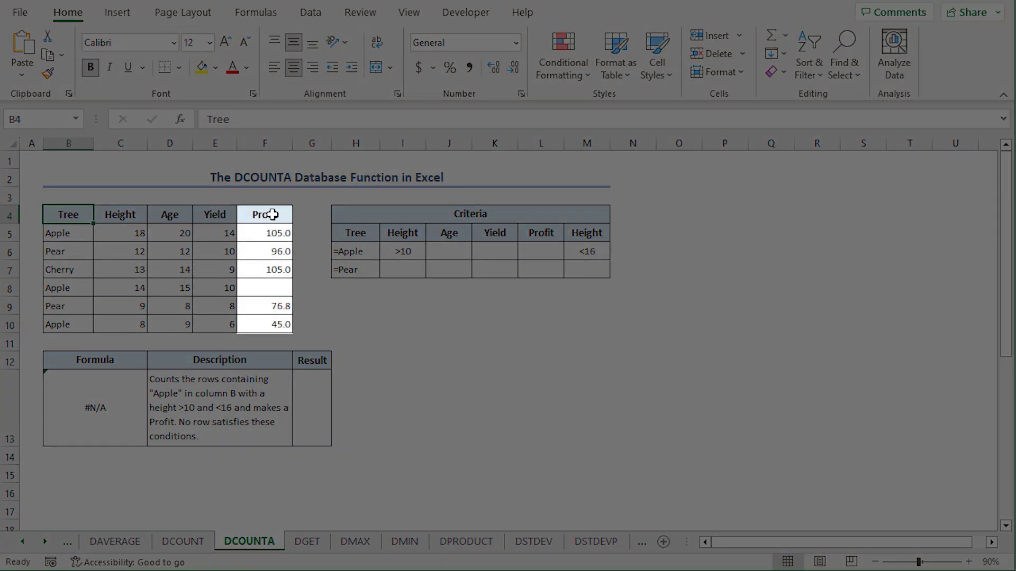
{"action": "left_click", "coordinate": [267, 212]}
{"action": "left_click_drag", "start_coordinate": [274, 233], "coordinate": [274, 318]}
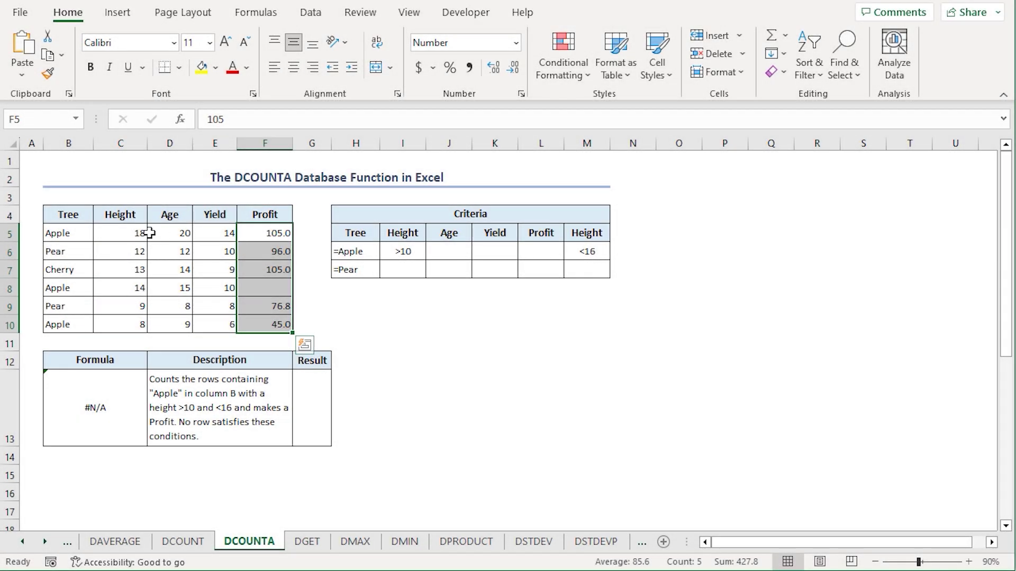
{"action": "left_click", "coordinate": [122, 214]}
{"action": "left_click_drag", "start_coordinate": [132, 234], "coordinate": [137, 324]}
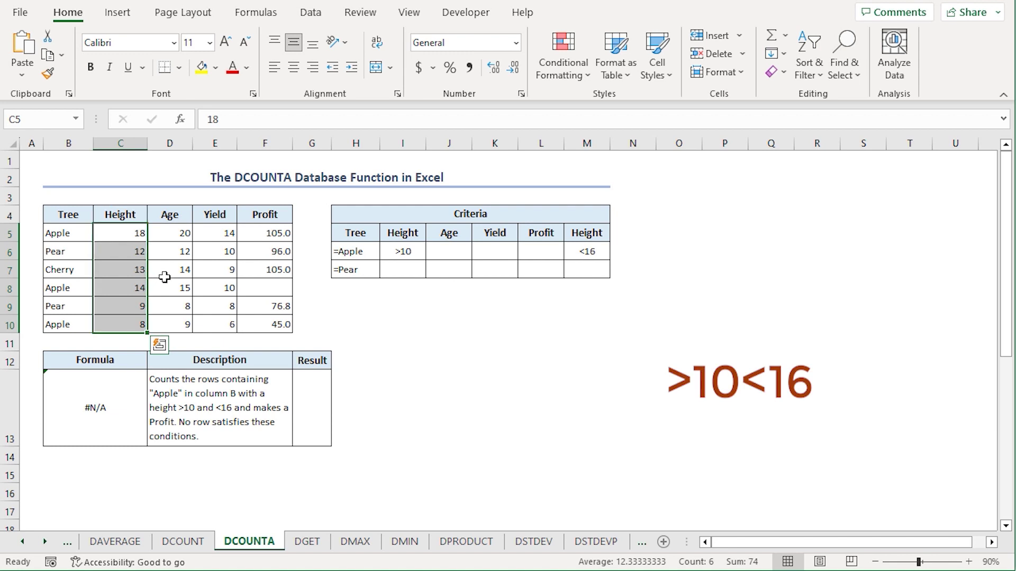
Enter =DCOUNTA(B4:F10,"Profit",H5:M6) in G13, returning 0
{"action": "left_click", "coordinate": [310, 396]}
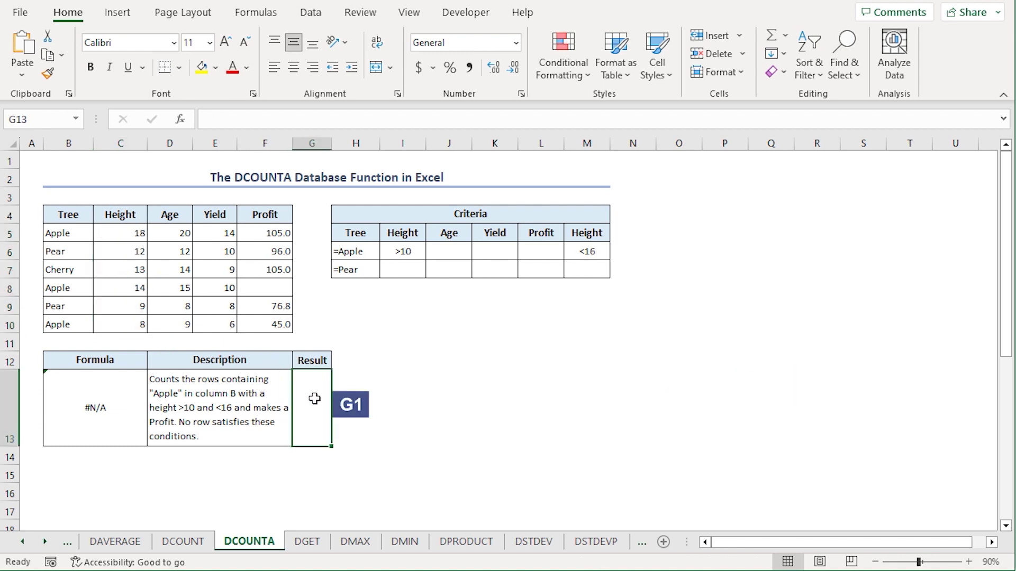
{"action": "type", "text": "=d"}
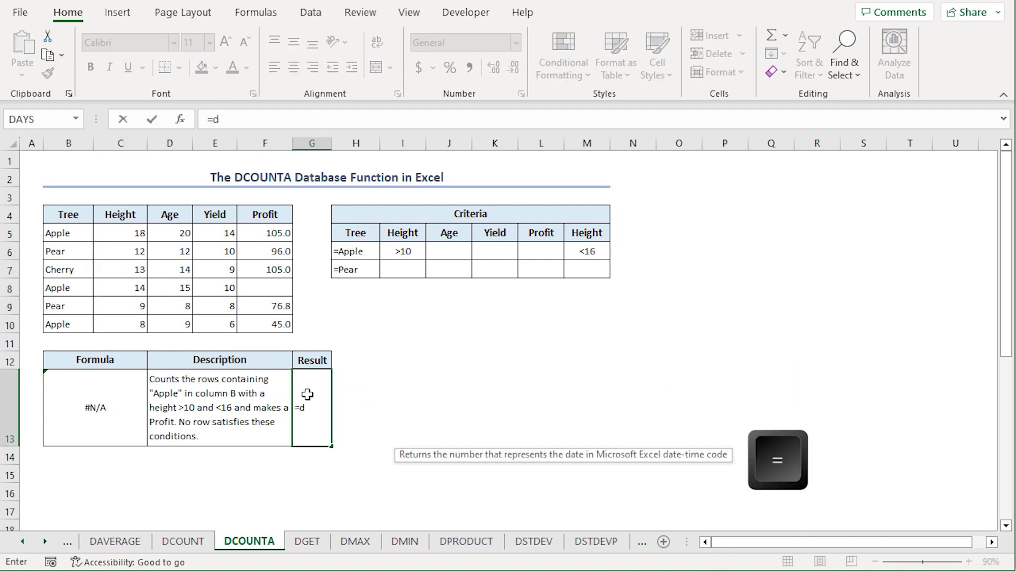
{"action": "type", "text": "counta"}
{"action": "key", "text": "Tab"}
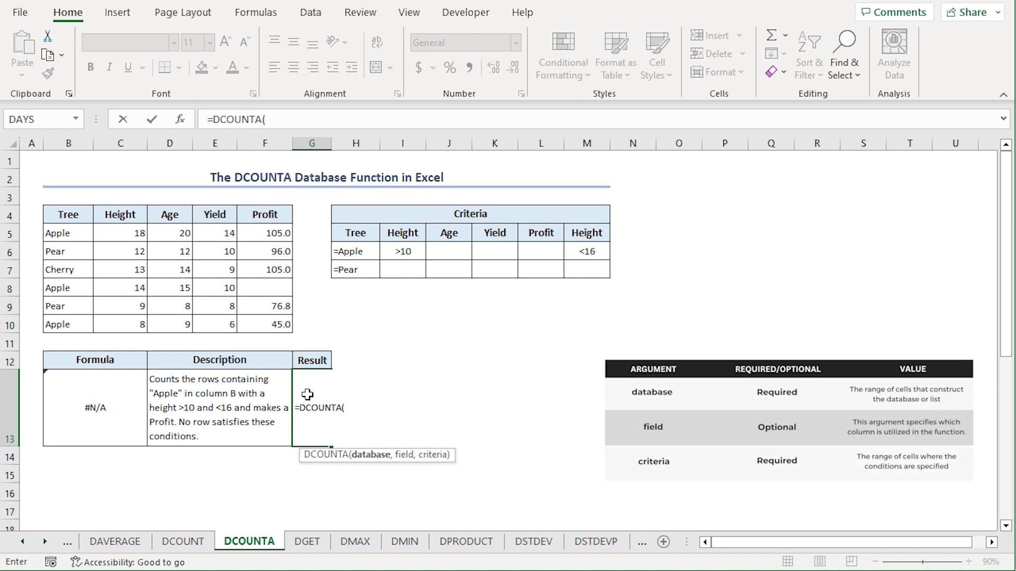
{"action": "left_click_drag", "start_coordinate": [68, 215], "coordinate": [267, 320]}
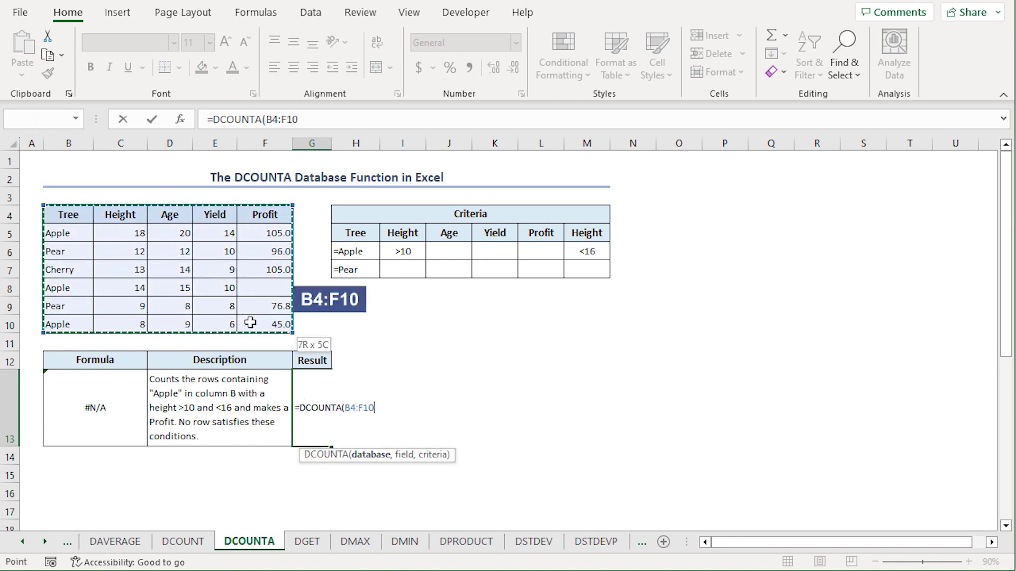
{"action": "type", "text": ",\"P"}
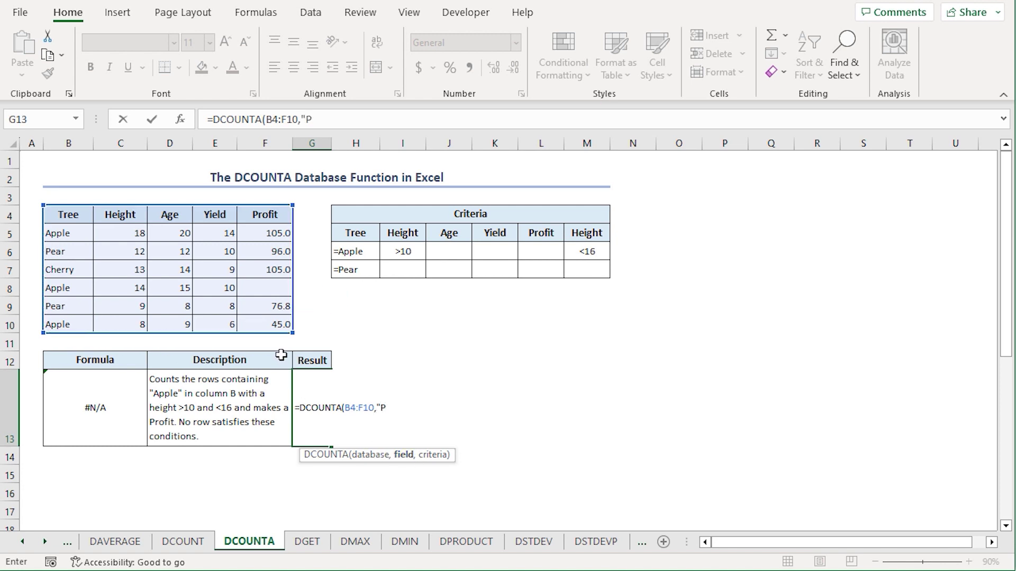
{"action": "type", "text": "rofit\","}
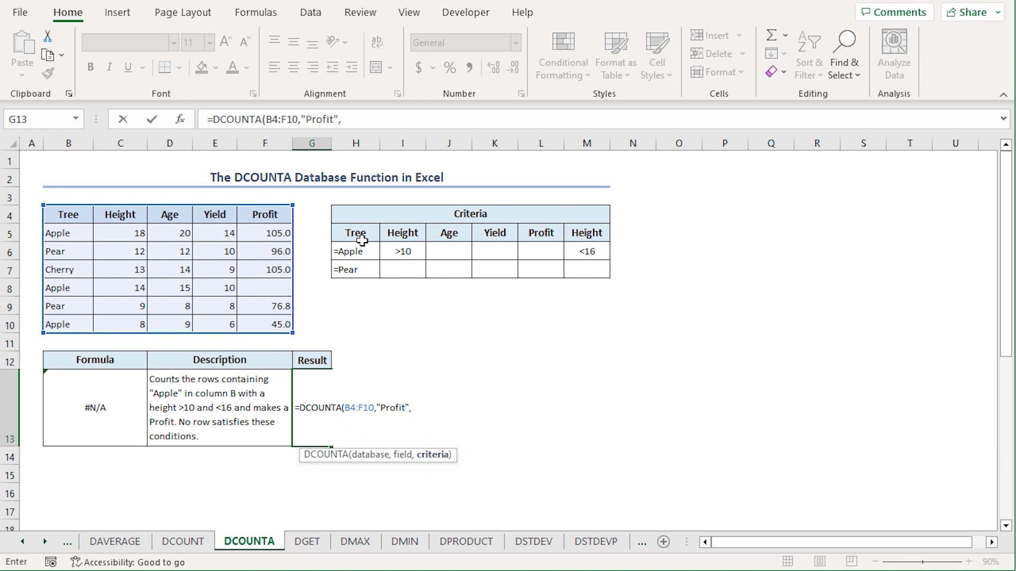
{"action": "left_click_drag", "start_coordinate": [355, 233], "coordinate": [585, 252]}
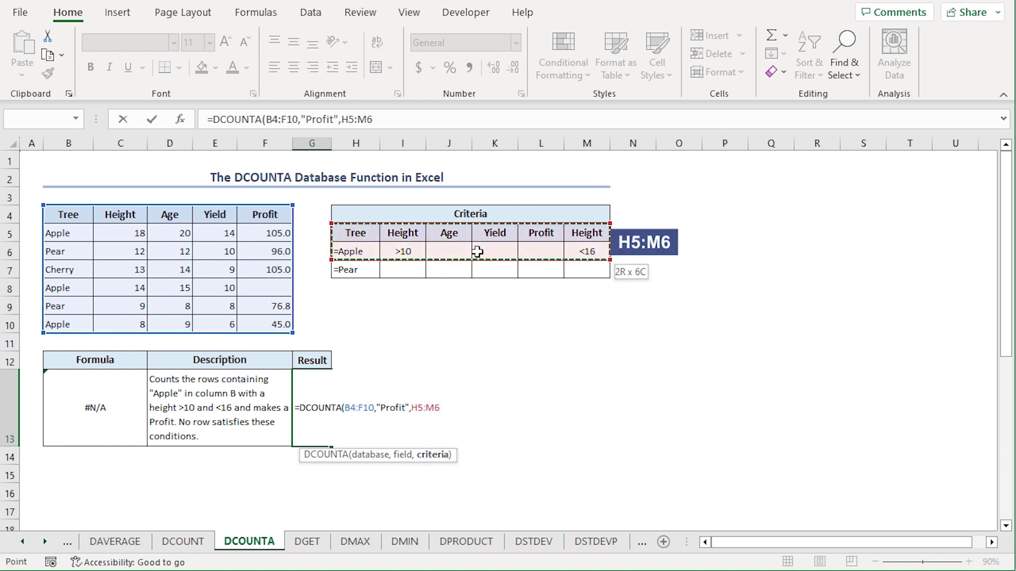
{"action": "type", "text": ")"}
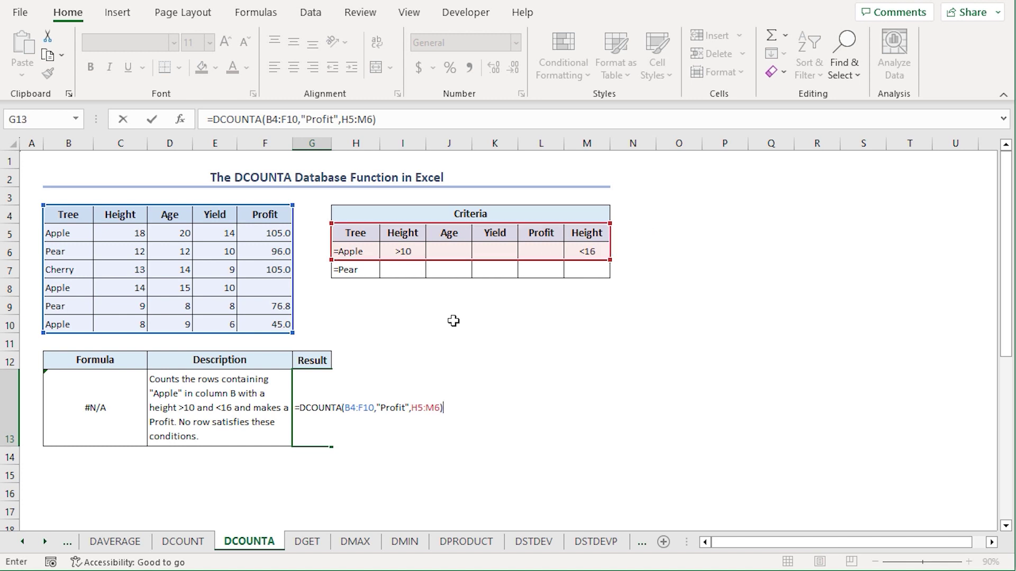
{"action": "key", "text": "Return"}
Select the Yield values 14, 10, 9, 10, 8 and 6 to review them
{"action": "left_click", "coordinate": [314, 407]}
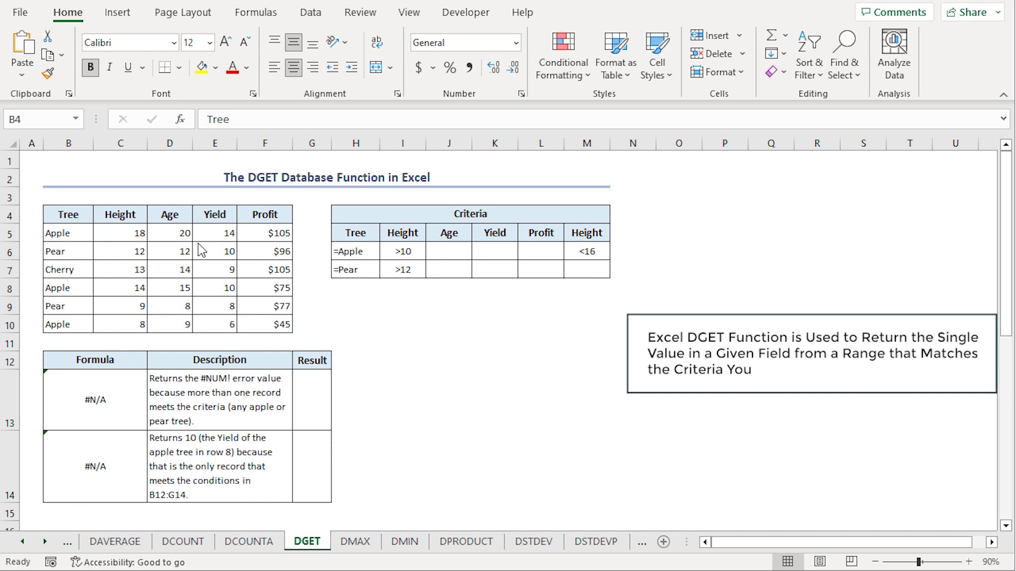
{"action": "left_click", "coordinate": [231, 221]}
{"action": "left_click_drag", "start_coordinate": [231, 233], "coordinate": [228, 324]}
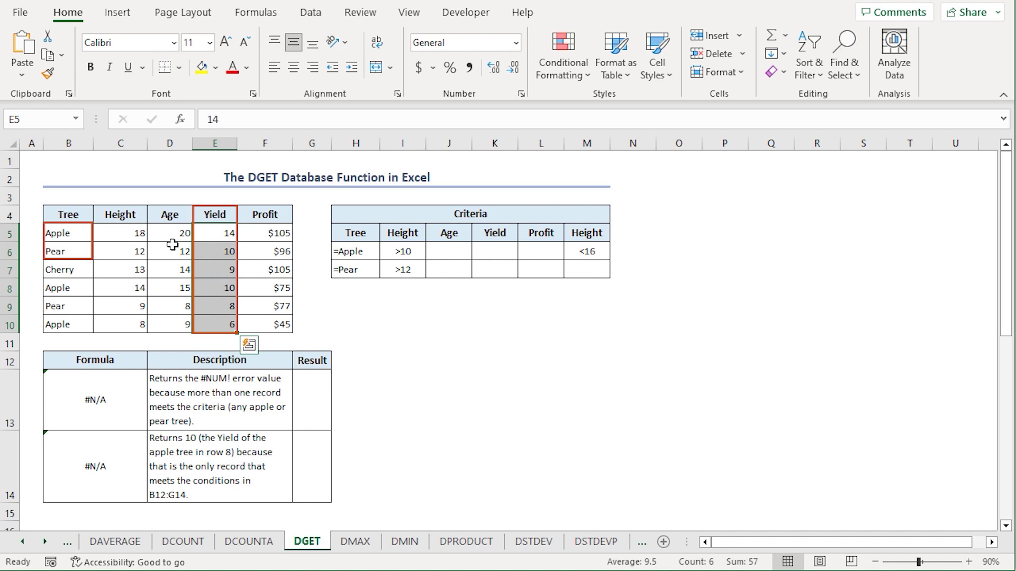
Enter =DGET(B4:F10,"Yield",H5:H7) in G13, which returns #NUM!
{"action": "left_click", "coordinate": [322, 402]}
{"action": "type", "text": "="}
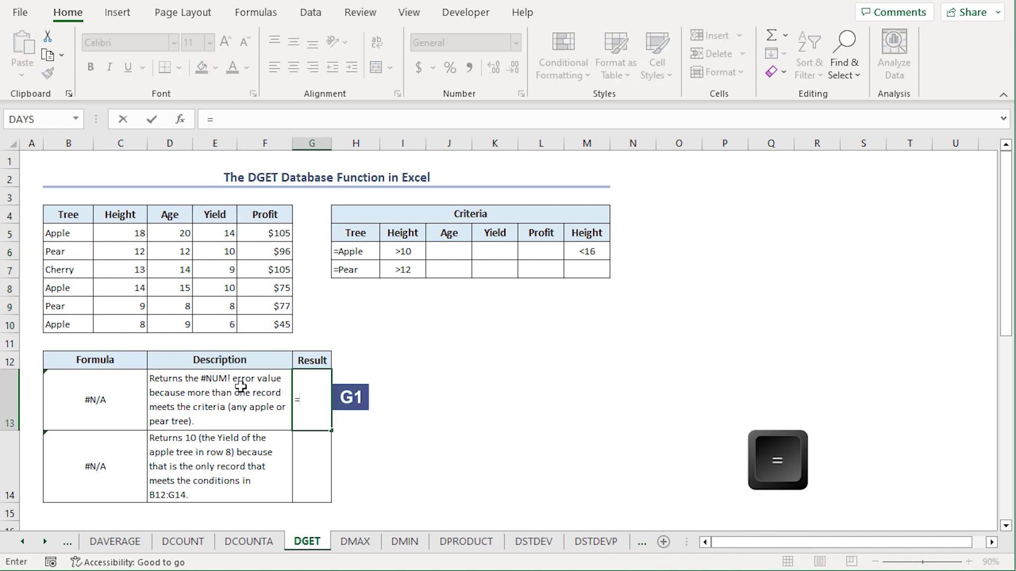
{"action": "type", "text": "dget"}
{"action": "key", "text": "Tab"}
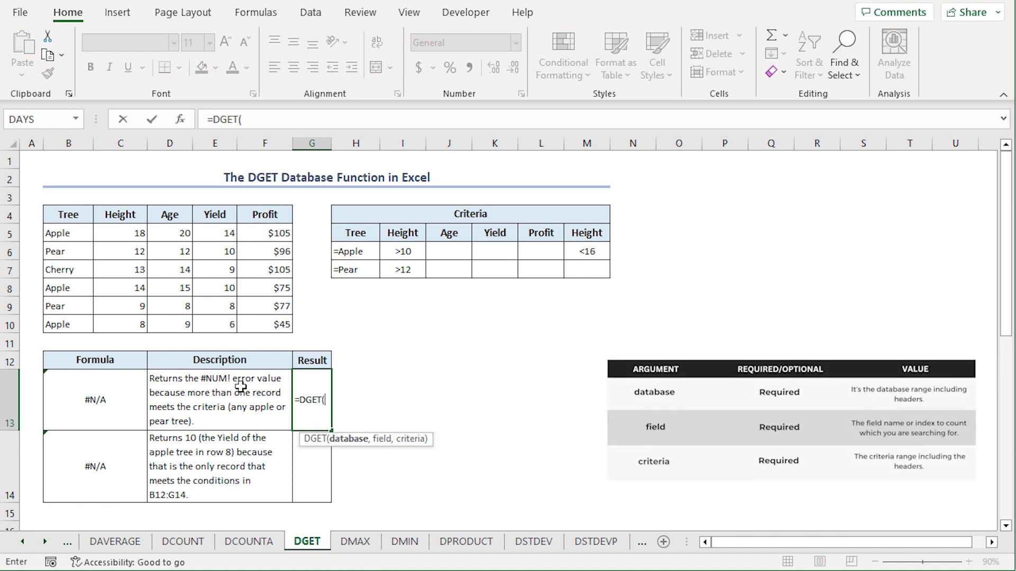
{"action": "left_click", "coordinate": [59, 212]}
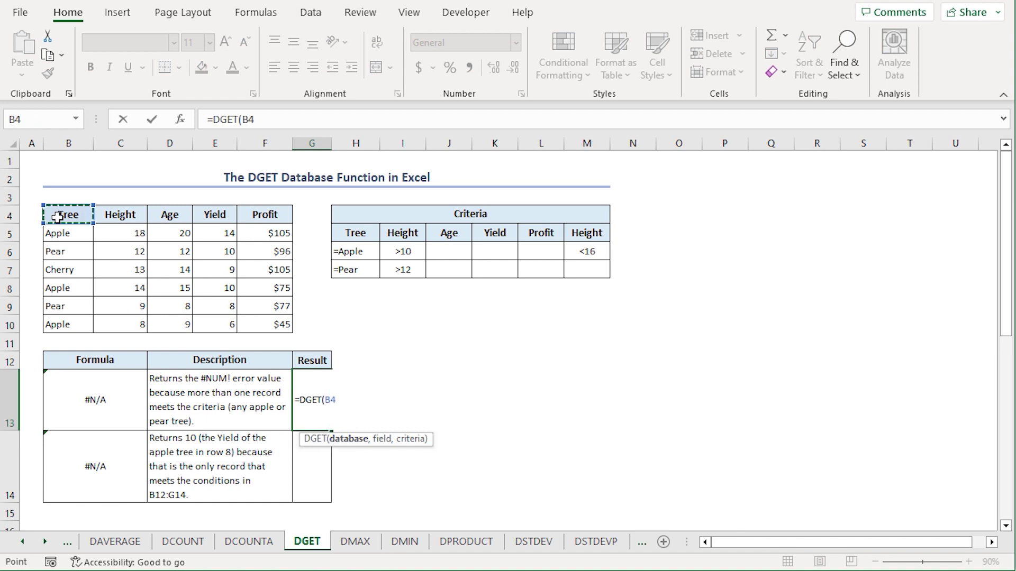
{"action": "left_click", "coordinate": [265, 325], "text": "shift"}
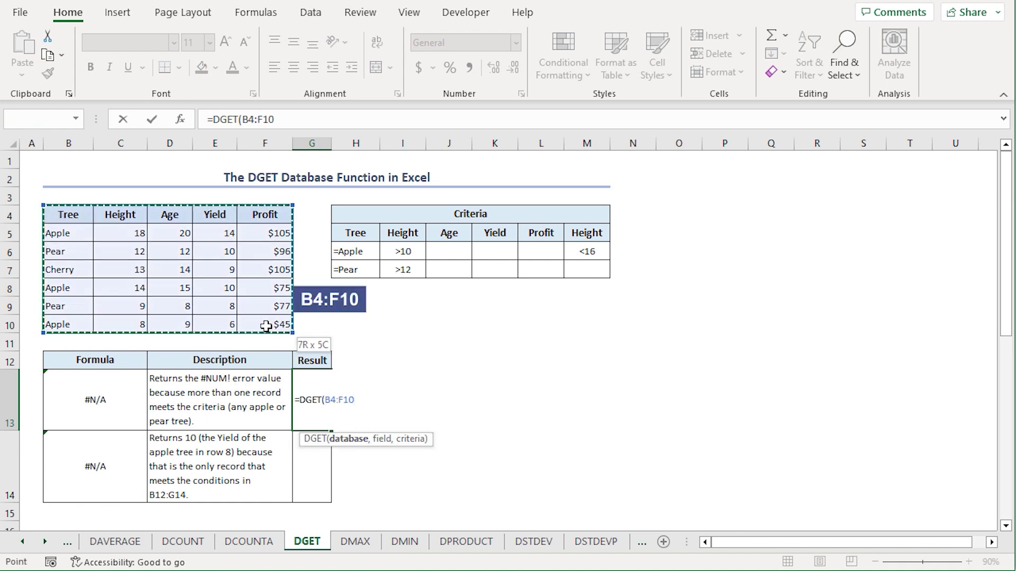
{"action": "type", "text": ",\"Yie"}
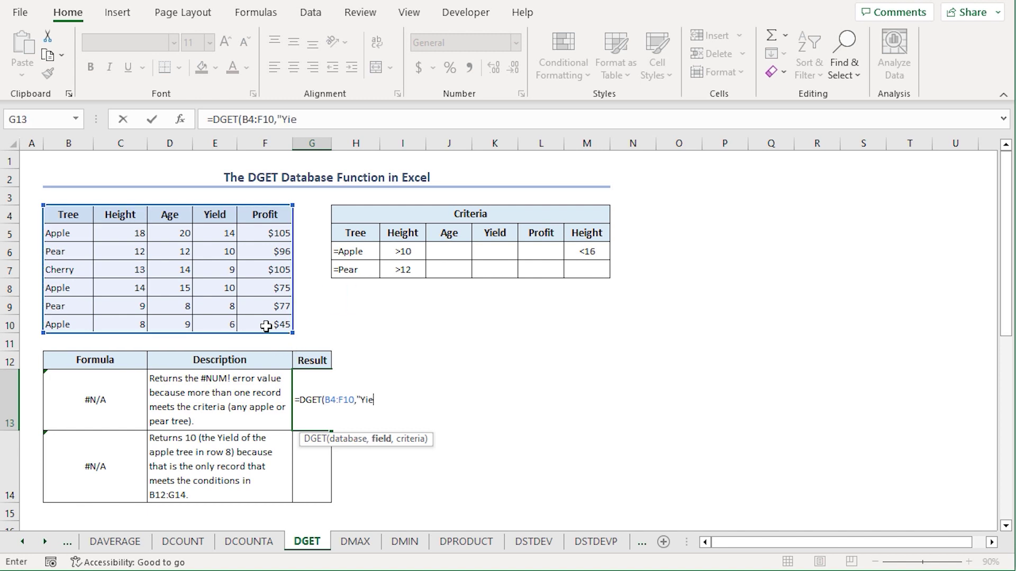
{"action": "type", "text": "ld\","}
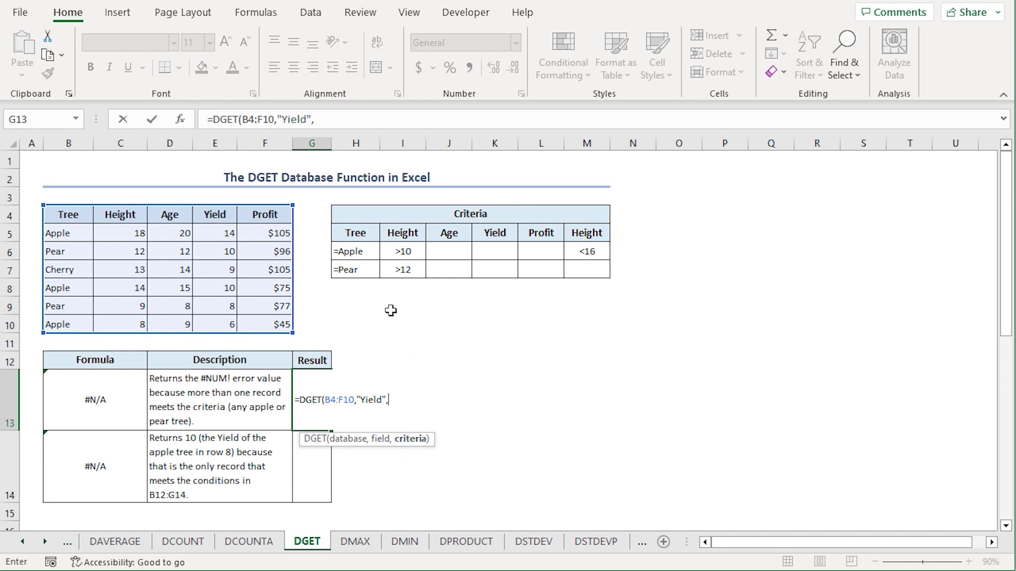
{"action": "left_click_drag", "start_coordinate": [355, 234], "coordinate": [362, 261]}
{"action": "type", "text": ")"}
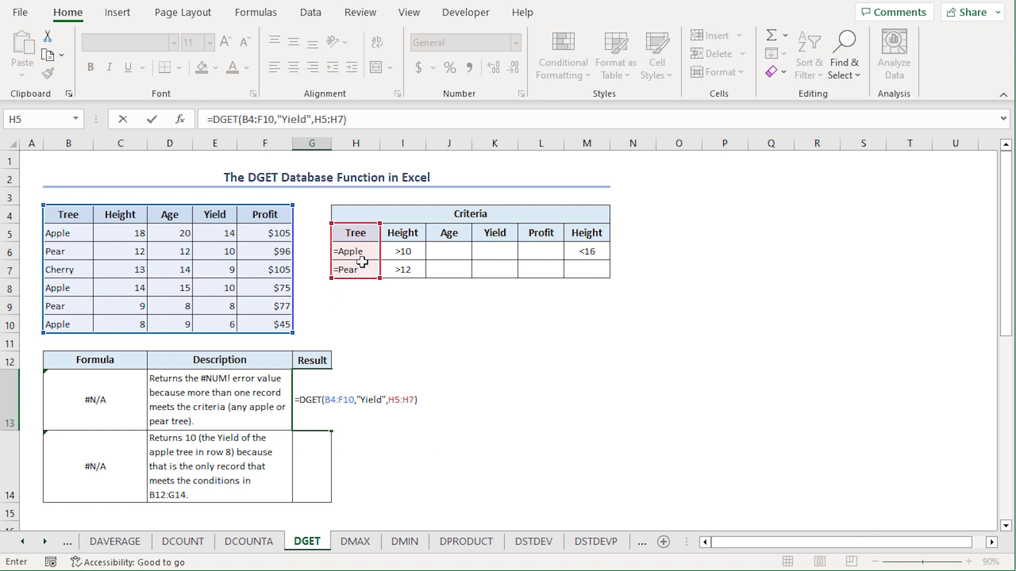
{"action": "key", "text": "Return"}
{"action": "left_click", "coordinate": [312, 402]}
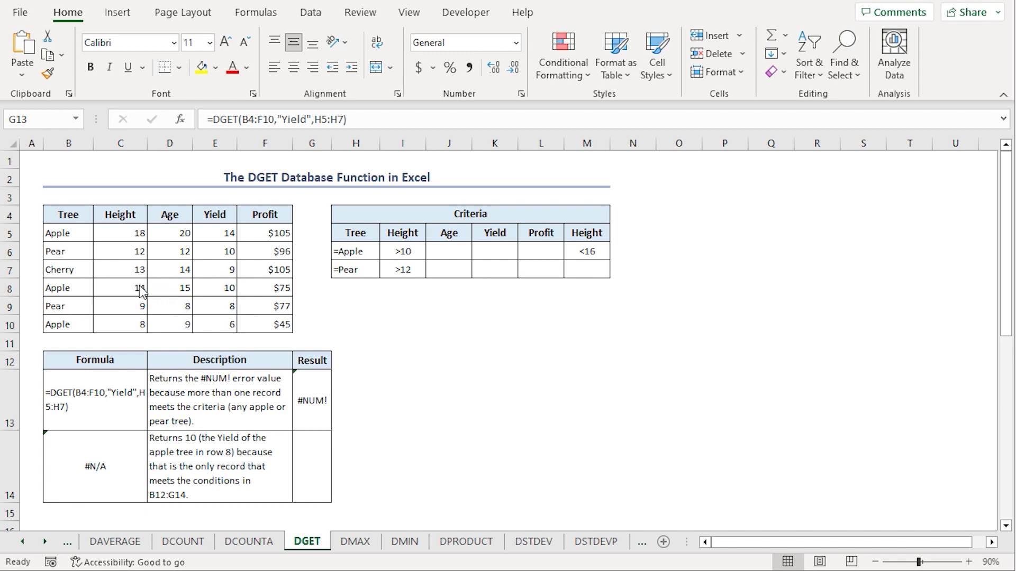
Highlight the Yield column and the heights in C5:C10 to explain the lookup
{"action": "left_click", "coordinate": [218, 218]}
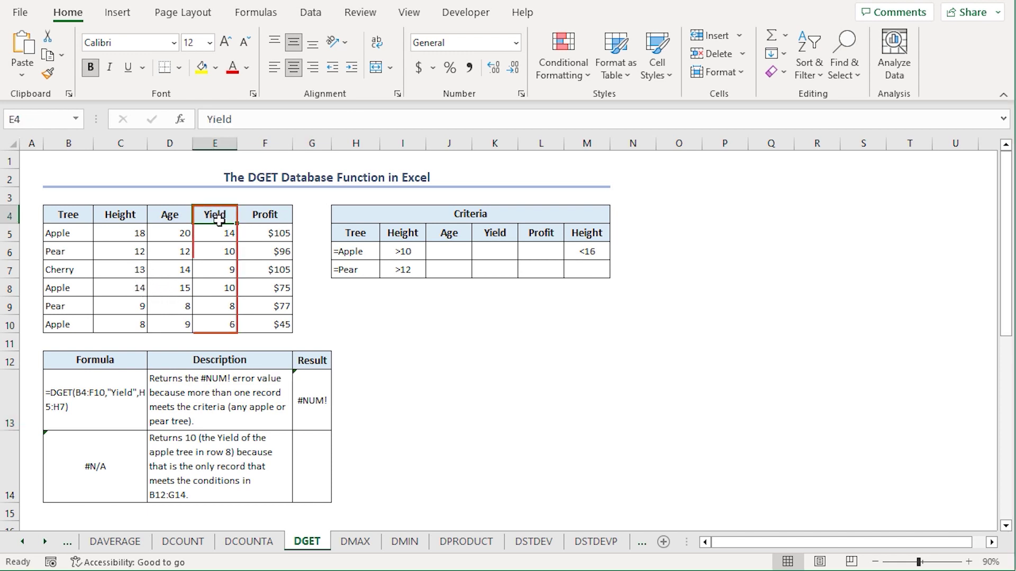
{"action": "left_click", "coordinate": [126, 218]}
{"action": "left_click_drag", "start_coordinate": [131, 233], "coordinate": [131, 322]}
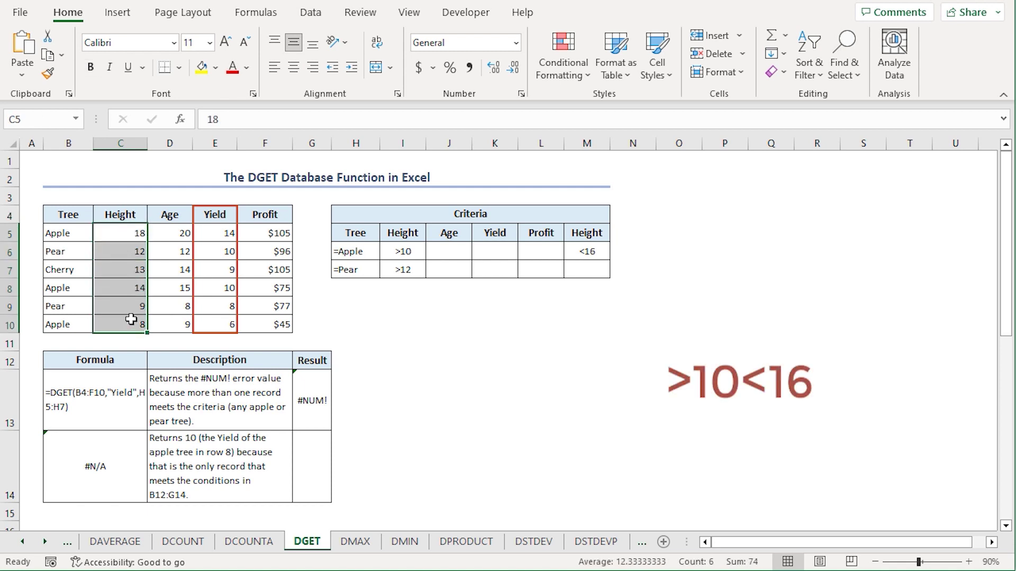
Enter =DGET(B4:F10,4,H5:M7) in G14 and confirm its 10 matches the apple's yield in E8
{"action": "left_click", "coordinate": [308, 446]}
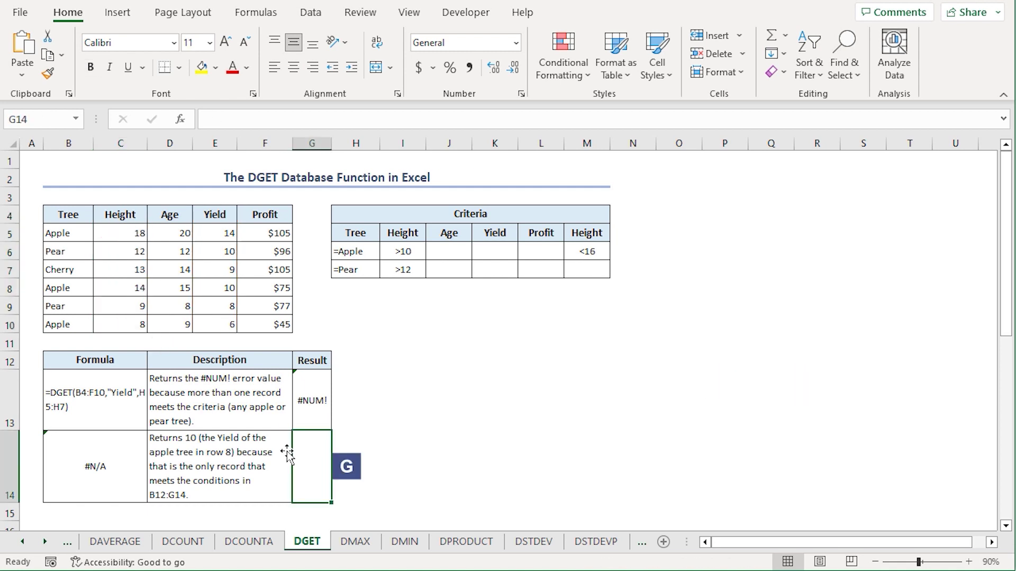
{"action": "type", "text": "="}
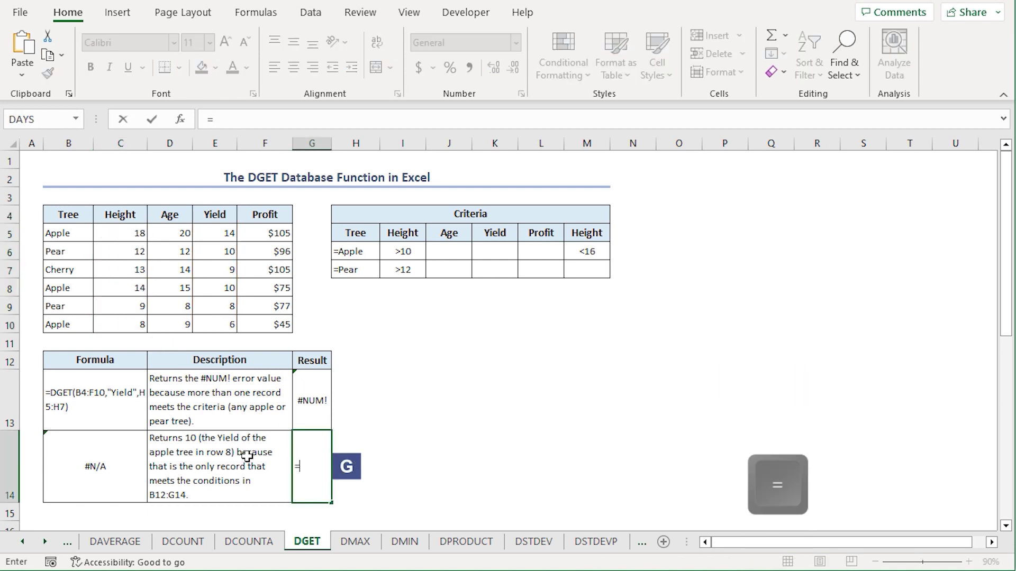
{"action": "type", "text": "dget"}
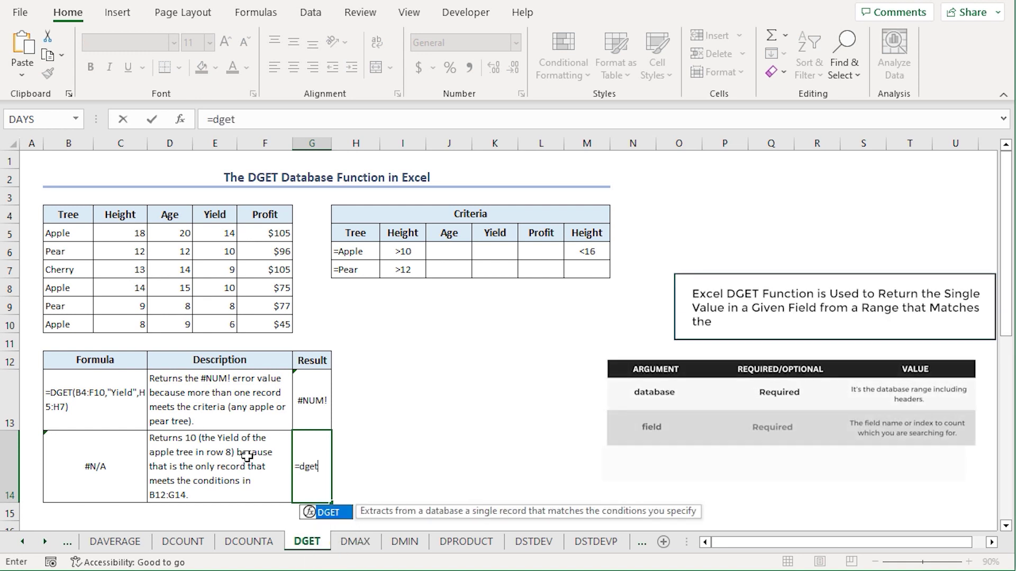
{"action": "key", "text": "Tab"}
{"action": "left_click_drag", "start_coordinate": [59, 215], "coordinate": [252, 322]}
{"action": "type", "text": ",4"}
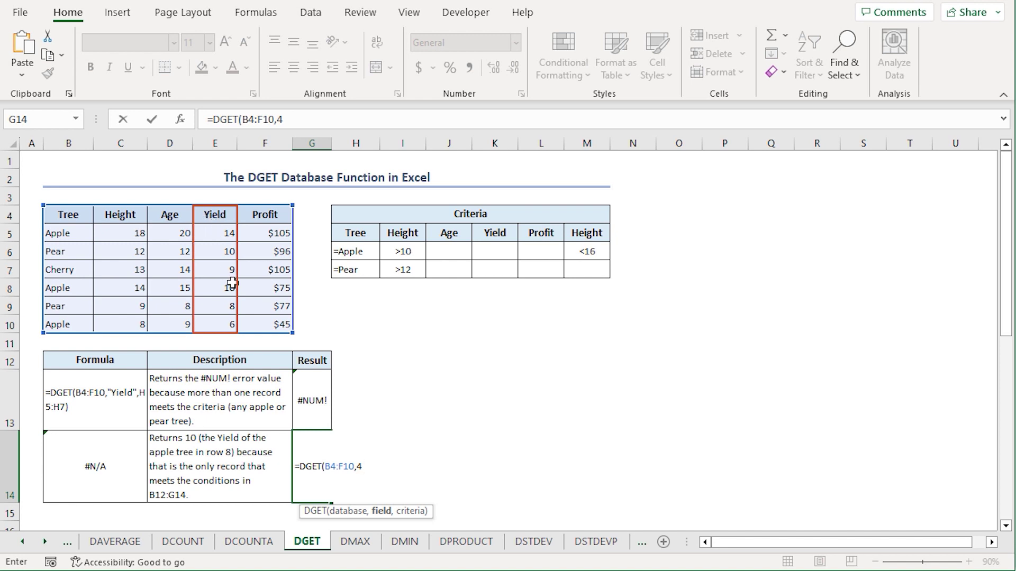
{"action": "type", "text": ","}
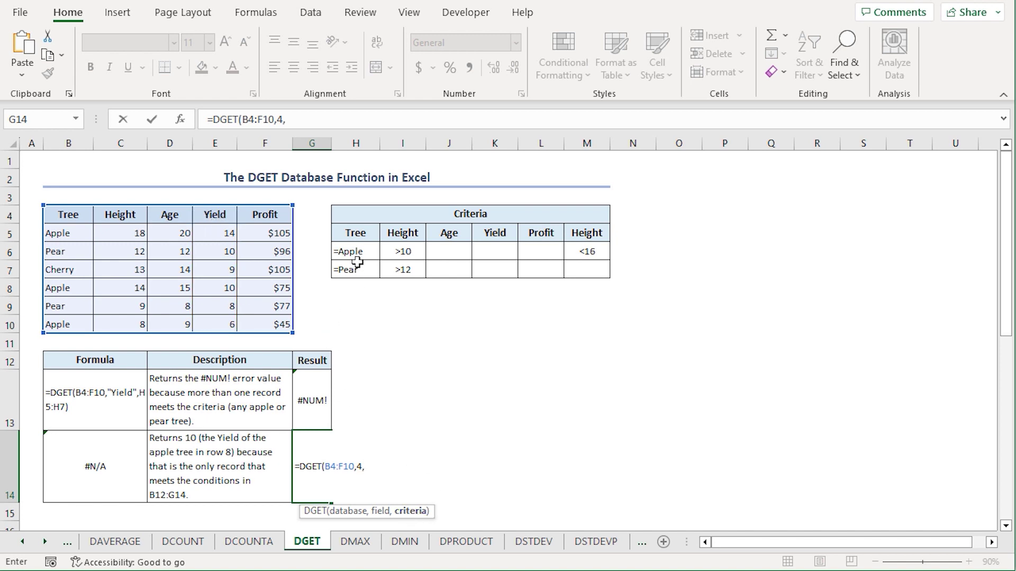
{"action": "left_click_drag", "start_coordinate": [350, 239], "coordinate": [560, 268]}
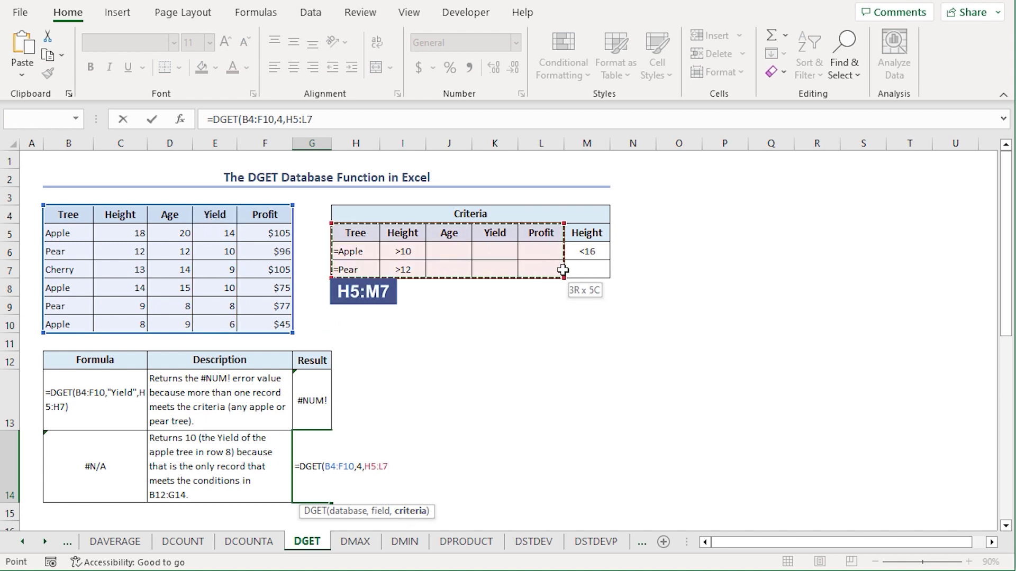
{"action": "type", "text": ")"}
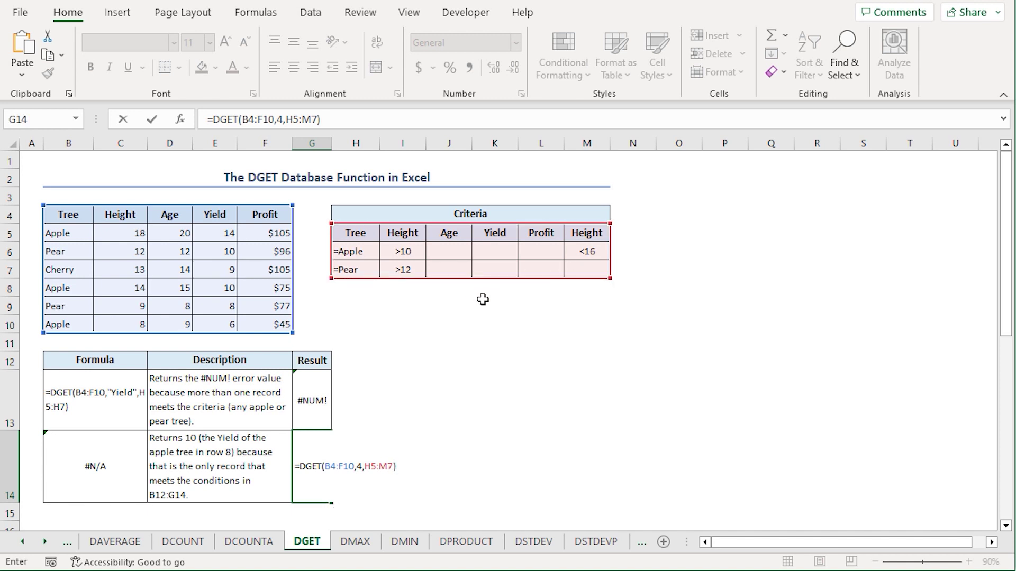
{"action": "key", "text": "Return"}
{"action": "left_click", "coordinate": [317, 468]}
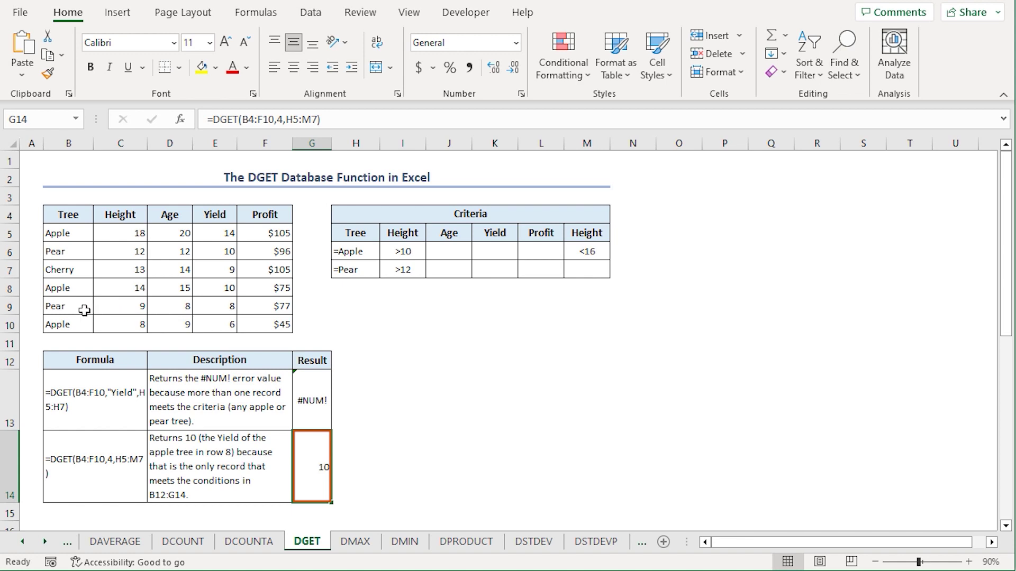
{"action": "left_click", "coordinate": [209, 287]}
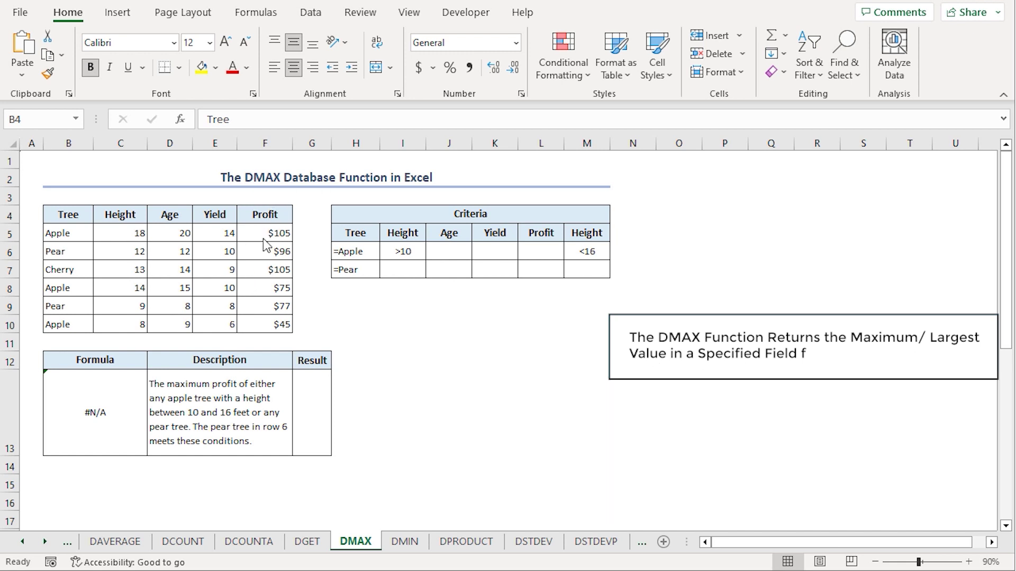
Highlight the Profit column and heights C5:C10, then begin =DMAX in G13
{"action": "left_click", "coordinate": [268, 217]}
{"action": "key", "text": "ctrl+shift+Down"}
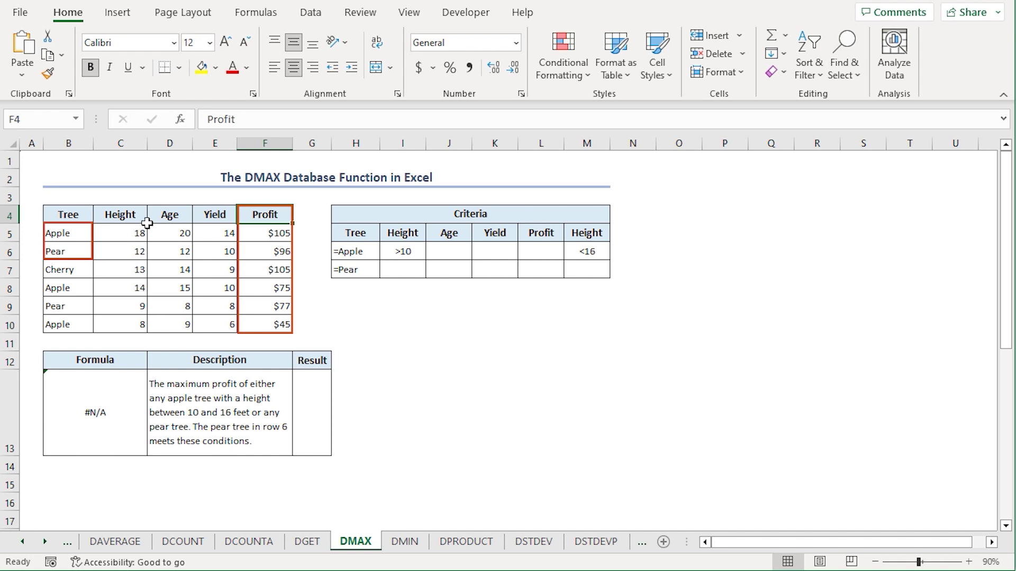
{"action": "left_click", "coordinate": [125, 214]}
{"action": "left_click_drag", "start_coordinate": [132, 230], "coordinate": [136, 318]}
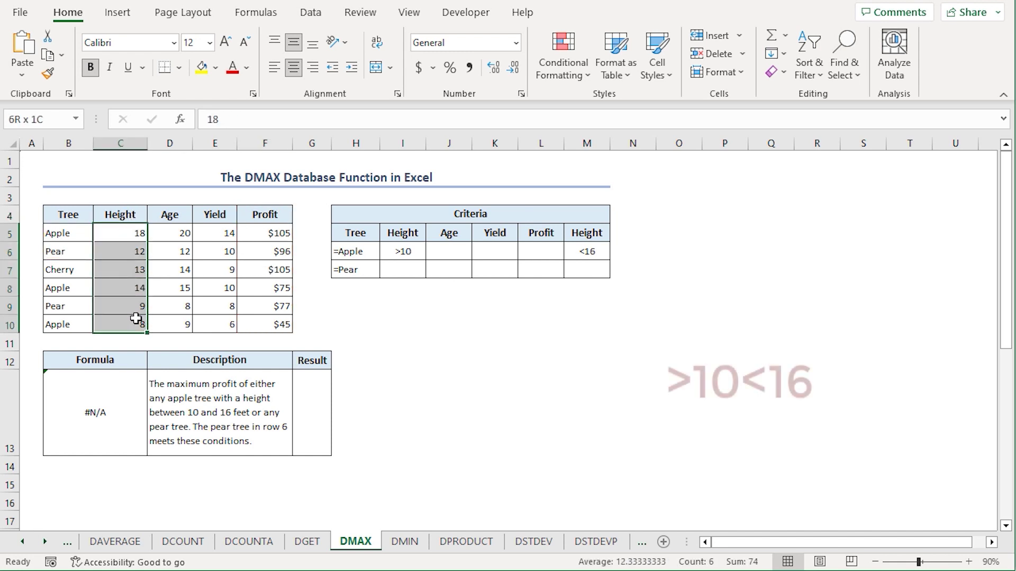
{"action": "left_click", "coordinate": [316, 407]}
{"action": "type", "text": "="}
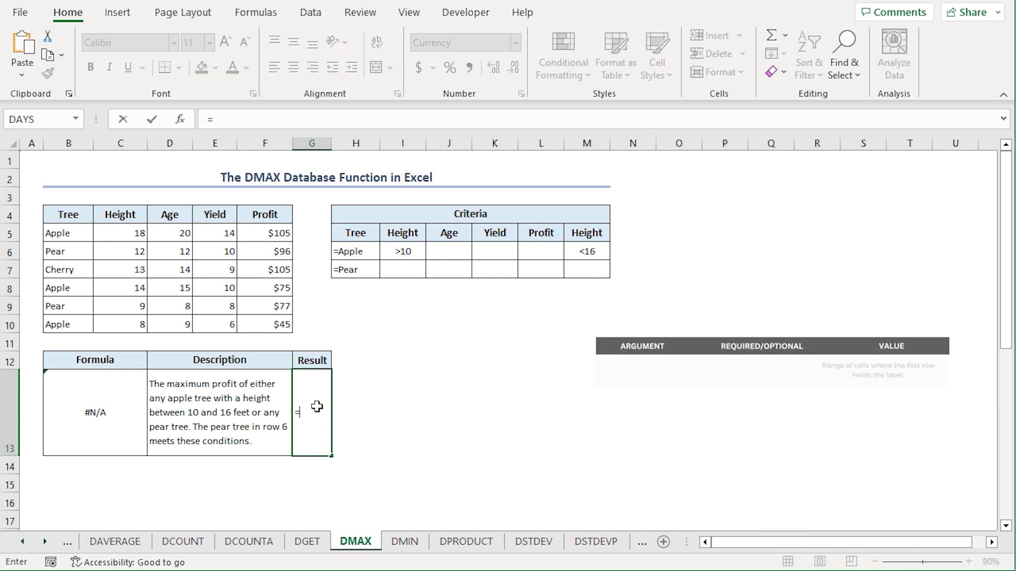
{"action": "type", "text": "dmax"}
Finish the G13 formula as =DMAX(B4:F10,"Profit",H5:M7)
{"action": "key", "text": "Tab"}
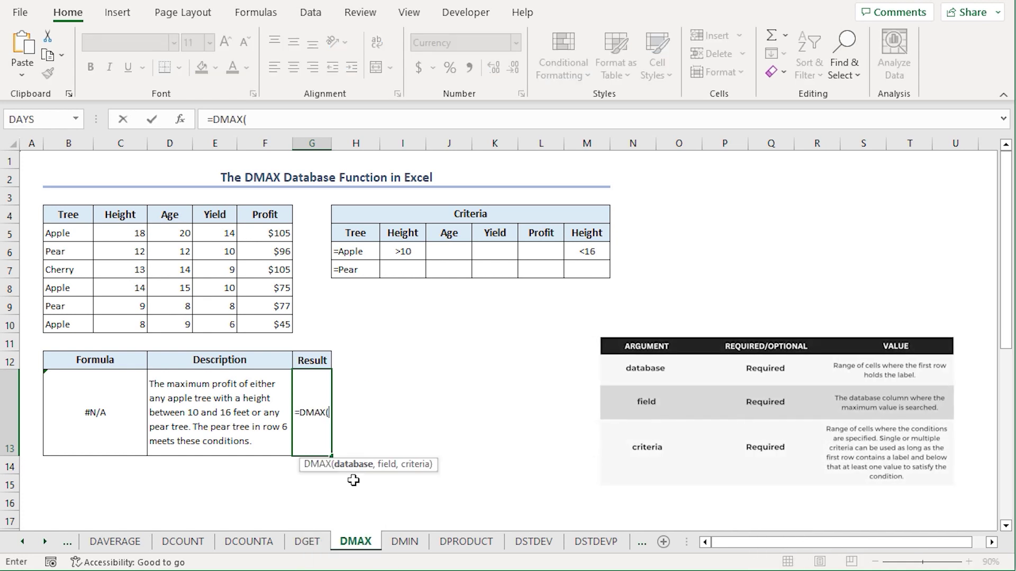
{"action": "left_click", "coordinate": [61, 215]}
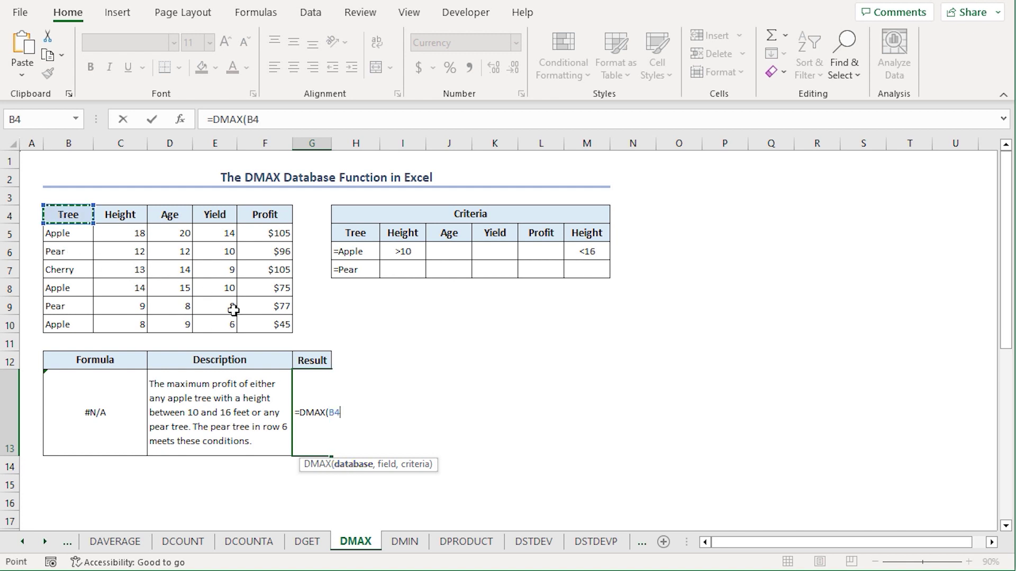
{"action": "left_click", "coordinate": [264, 324], "text": "shift"}
{"action": "type", "text": ",\"Pr"}
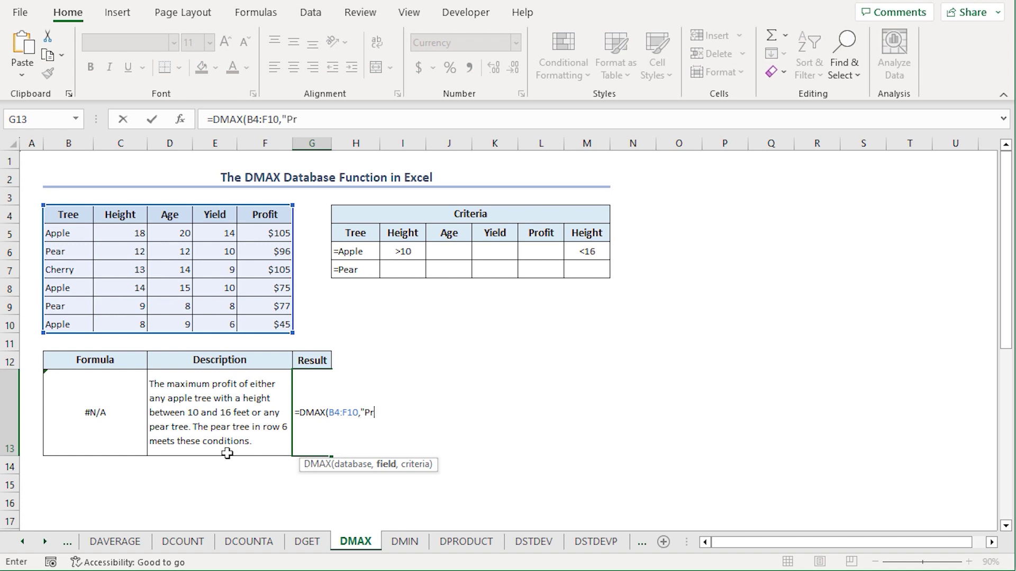
{"action": "type", "text": "ofit\","}
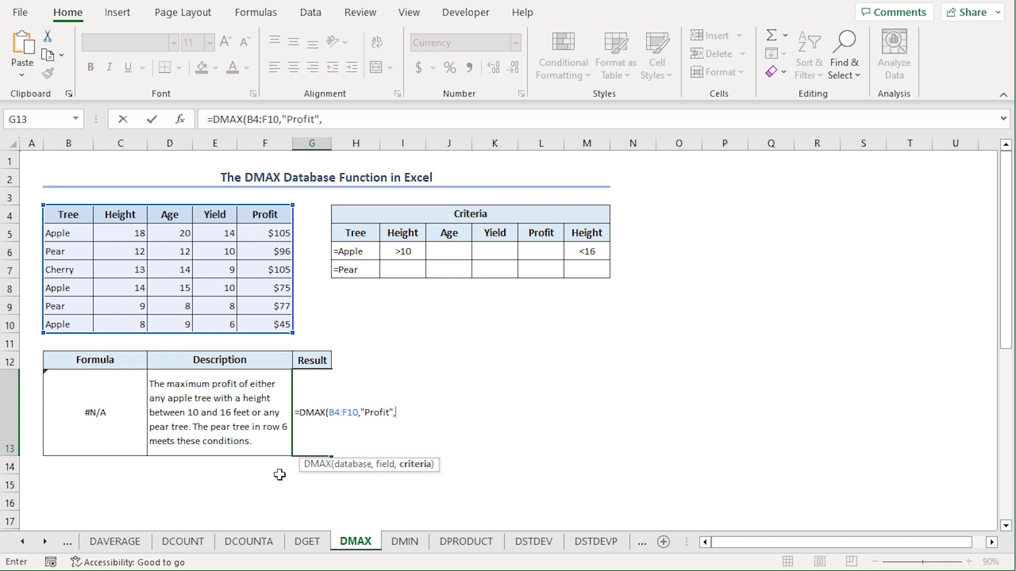
{"action": "left_click_drag", "start_coordinate": [349, 232], "coordinate": [603, 267]}
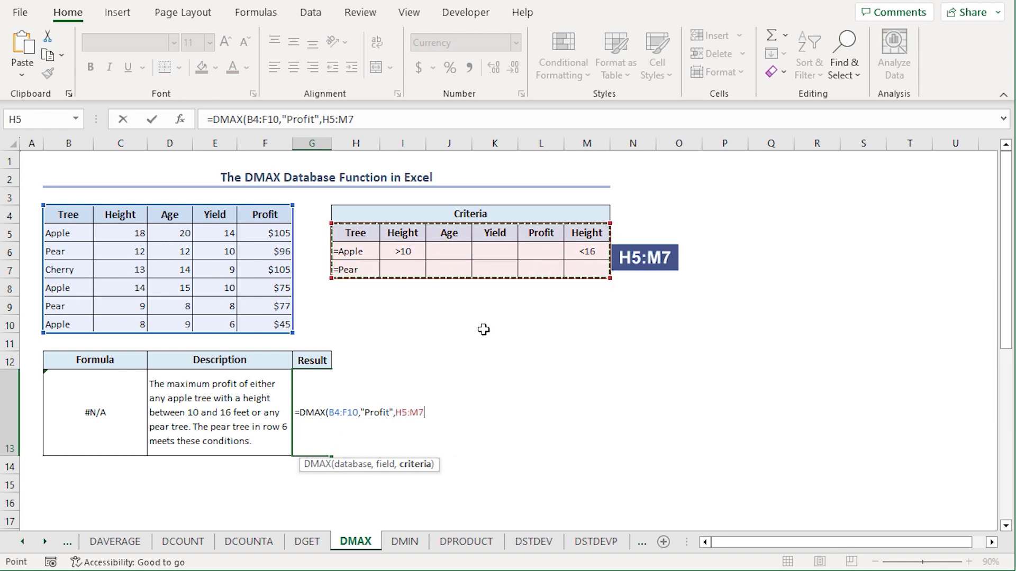
{"action": "type", "text": ")"}
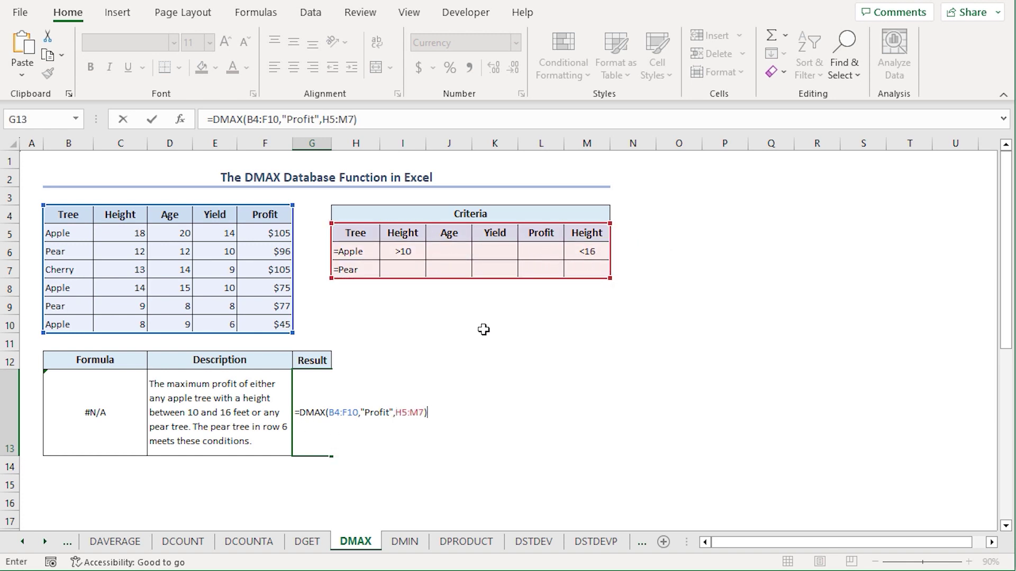
{"action": "key", "text": "Return"}
Check the $96 result against the pear's profit in F6
{"action": "key", "text": "Up"}
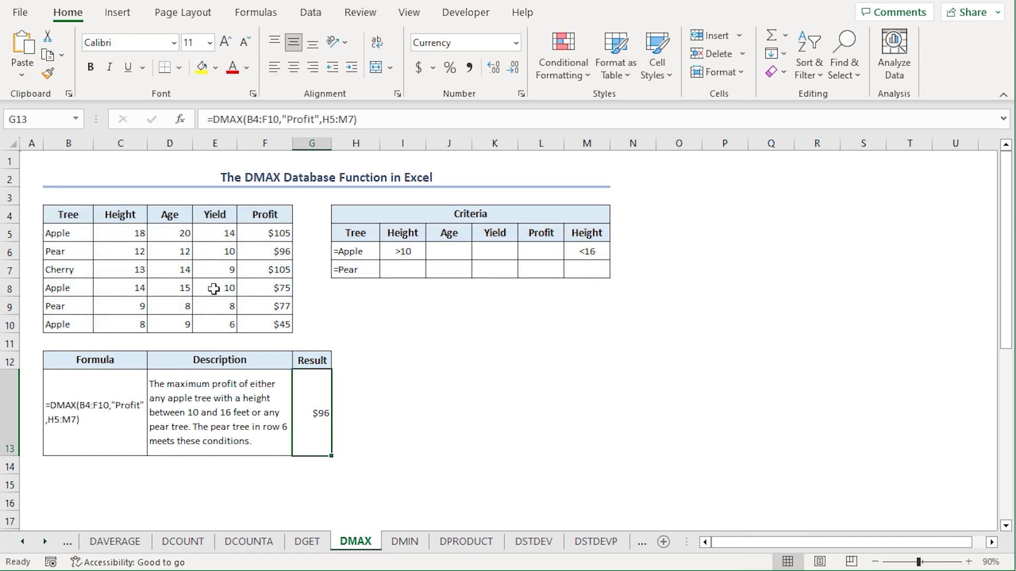
{"action": "left_click", "coordinate": [267, 252]}
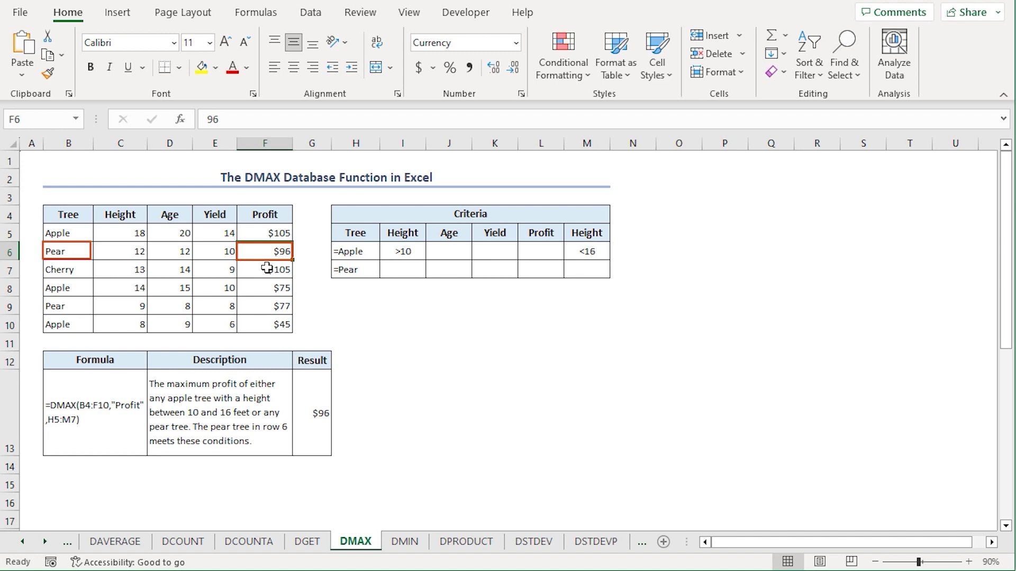
{"action": "left_click", "coordinate": [312, 418]}
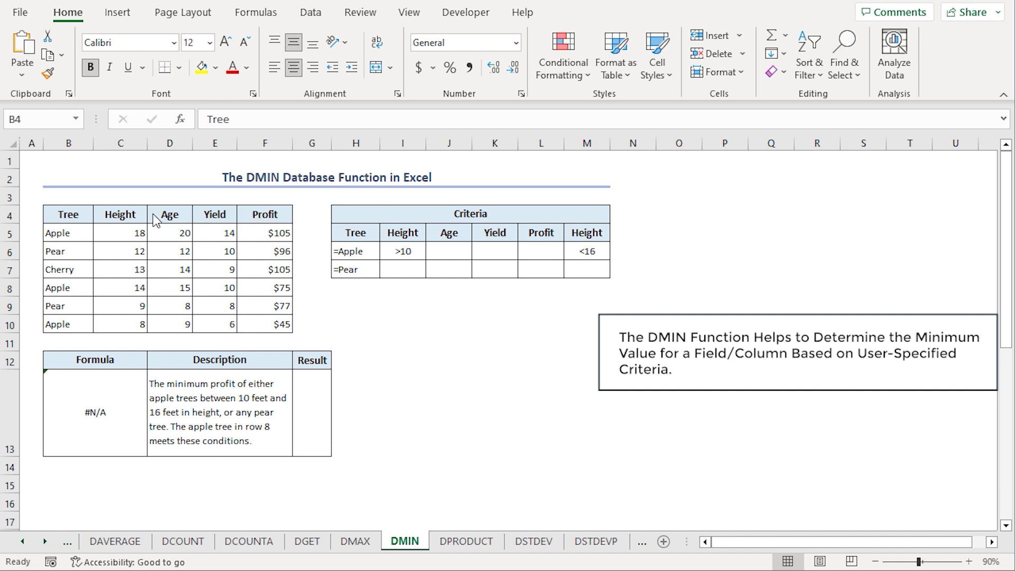
{"action": "left_click", "coordinate": [261, 214]}
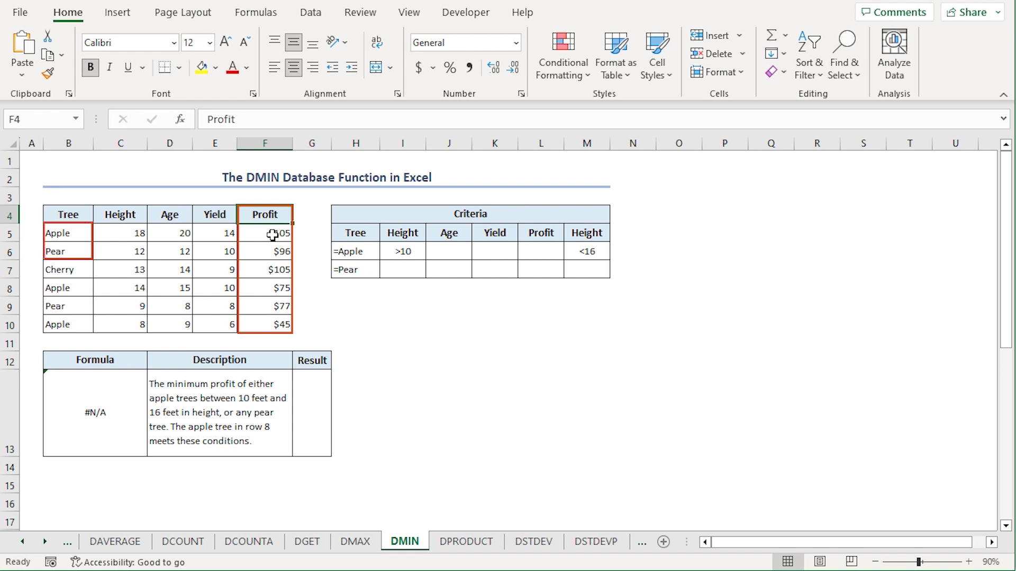
{"action": "left_click", "coordinate": [120, 214]}
{"action": "left_click_drag", "start_coordinate": [129, 231], "coordinate": [141, 282]}
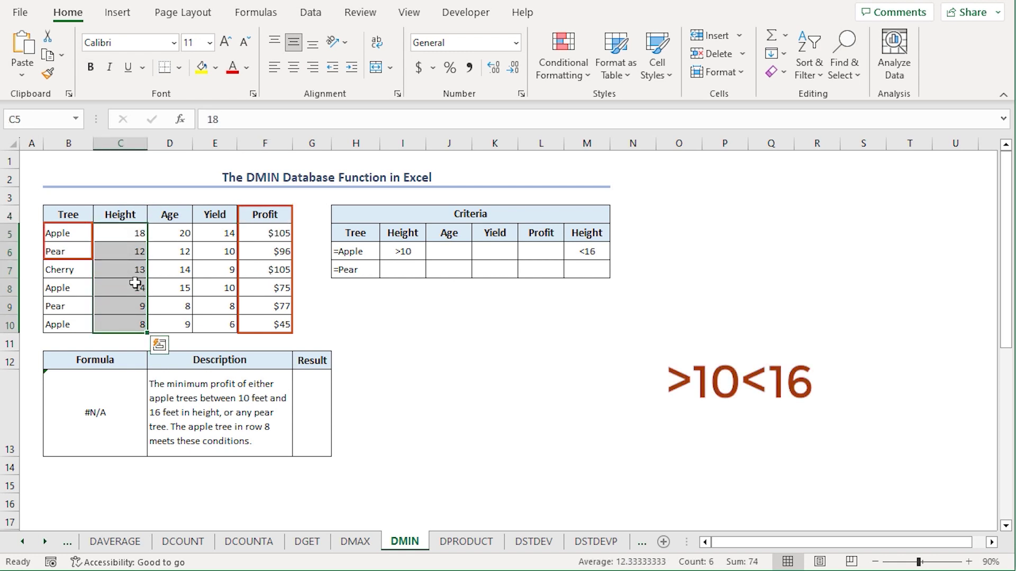
{"action": "left_click", "coordinate": [309, 402]}
Enter =DMIN(B4:F10,"Profit",H5:M7) in the Result cell G13
{"action": "type", "text": "=dmin"}
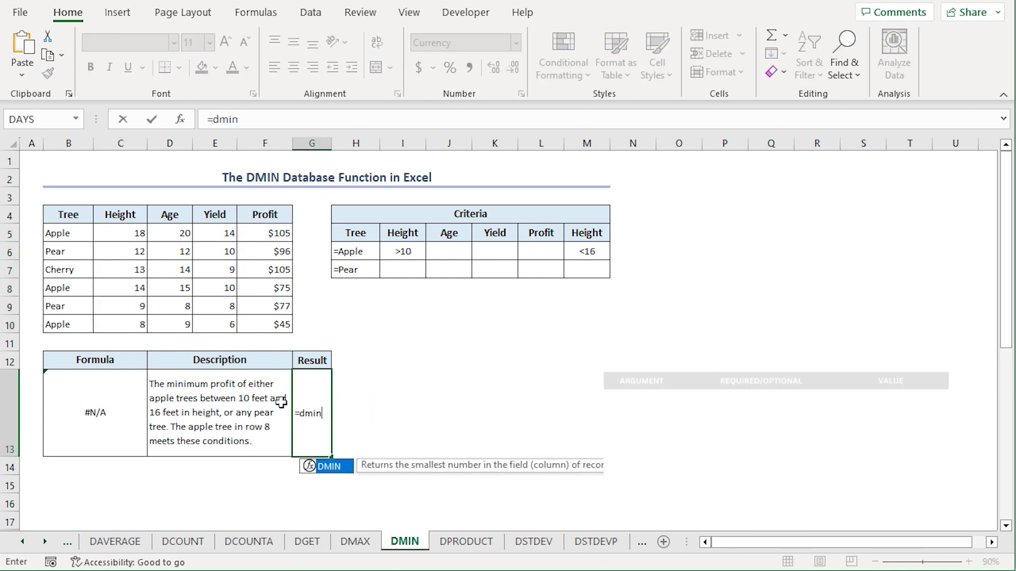
{"action": "key", "text": "Tab"}
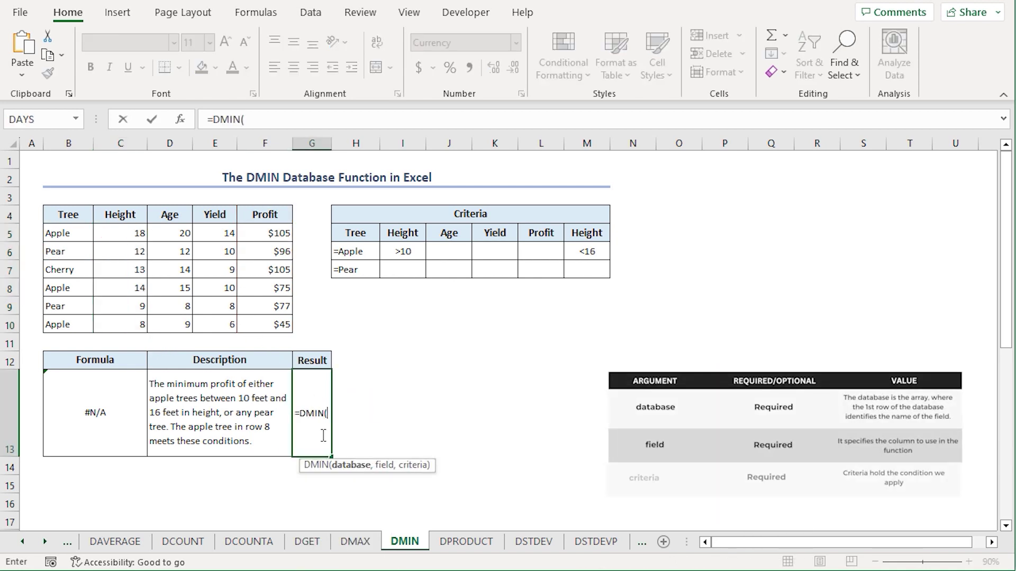
{"action": "left_click", "coordinate": [61, 217]}
{"action": "left_click_drag", "start_coordinate": [61, 217], "coordinate": [265, 326]}
{"action": "type", "text": ",\"Pro"}
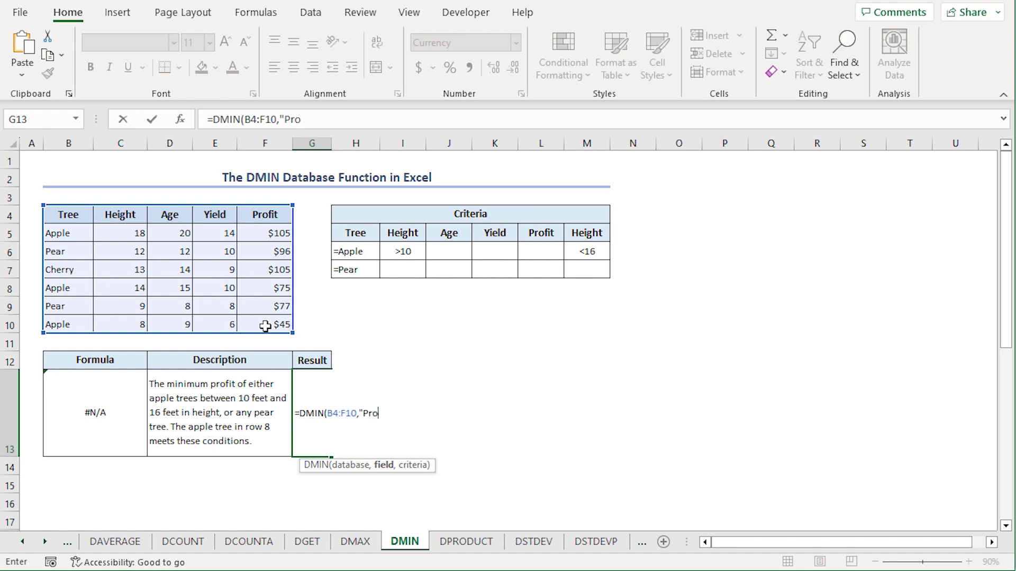
{"action": "type", "text": "fit\","}
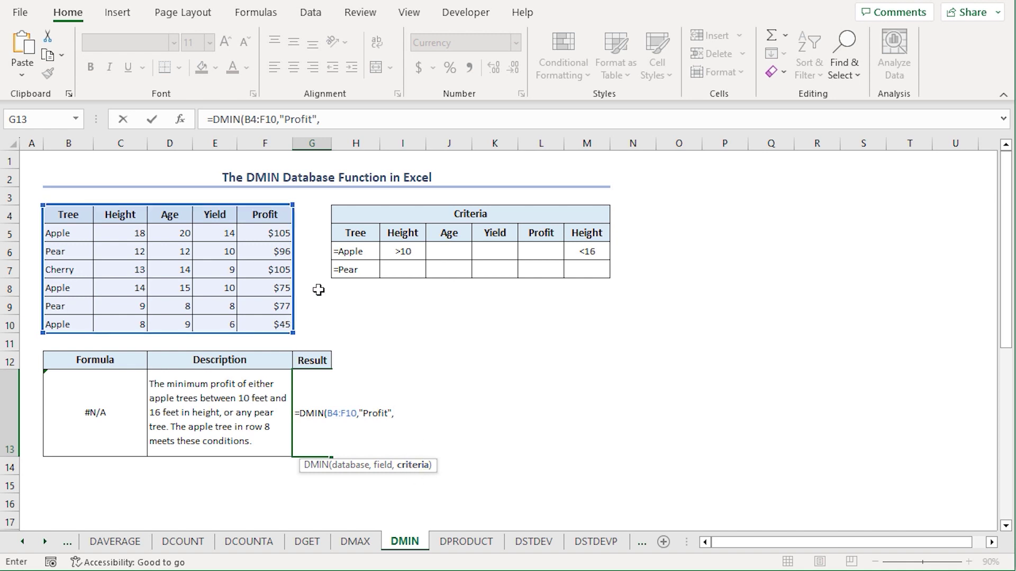
{"action": "left_click_drag", "start_coordinate": [354, 233], "coordinate": [582, 269]}
{"action": "type", "text": ")"}
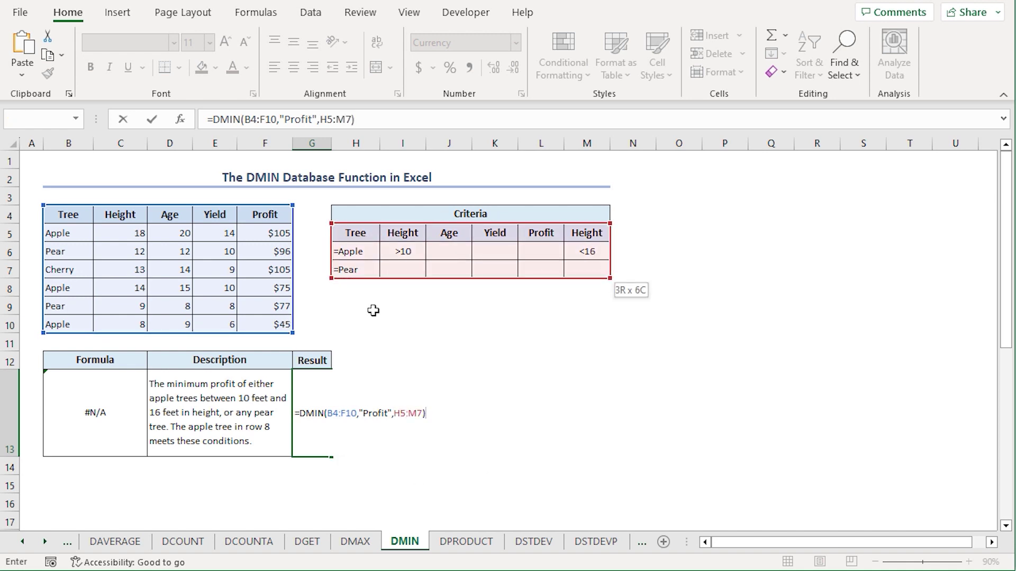
{"action": "key", "text": "Return"}
Verify the $75 result against the apple tree's profit in F8
{"action": "left_click", "coordinate": [316, 417]}
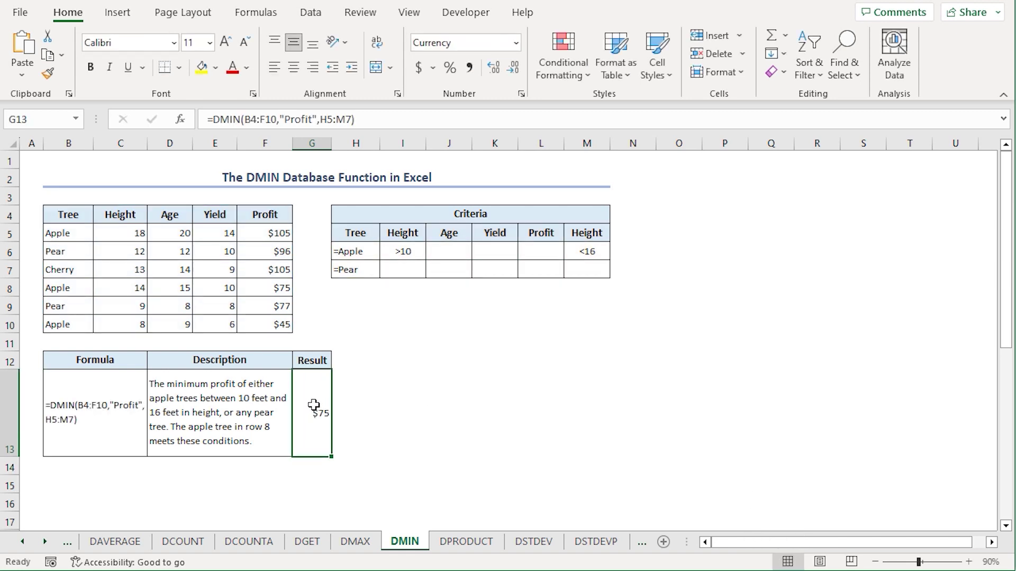
{"action": "left_click", "coordinate": [275, 291]}
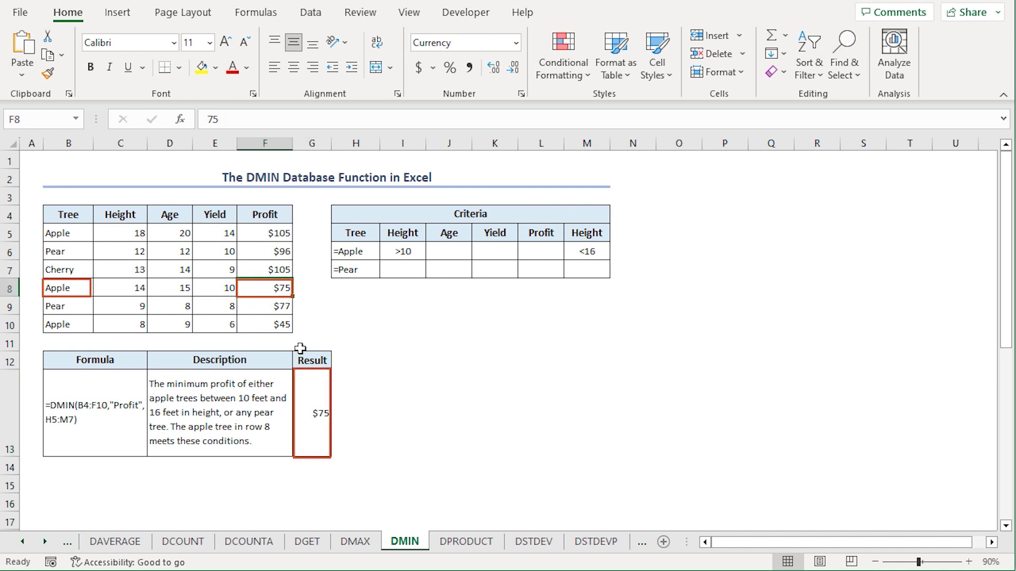
{"action": "left_click", "coordinate": [316, 412]}
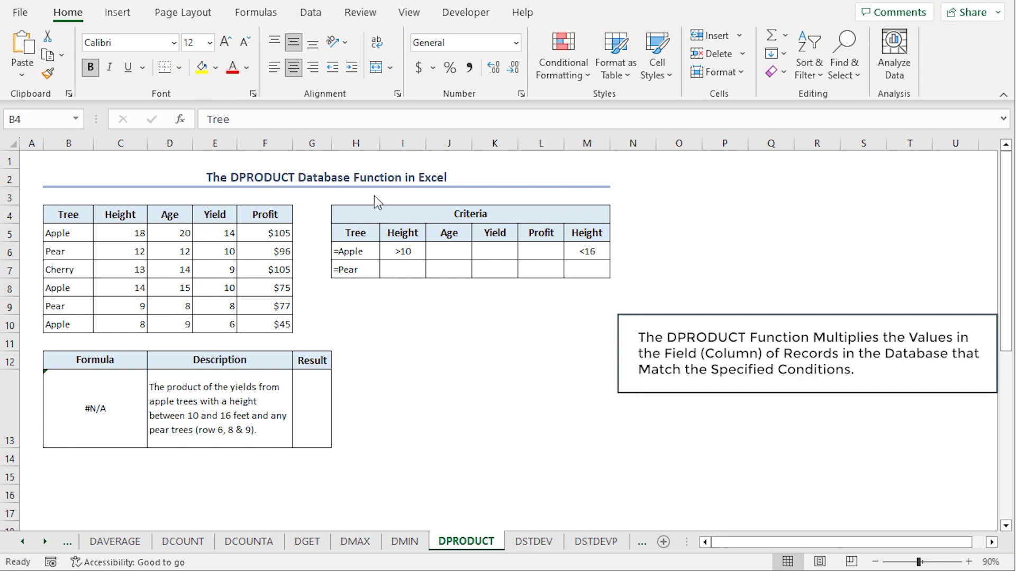
{"action": "left_click", "coordinate": [72, 220]}
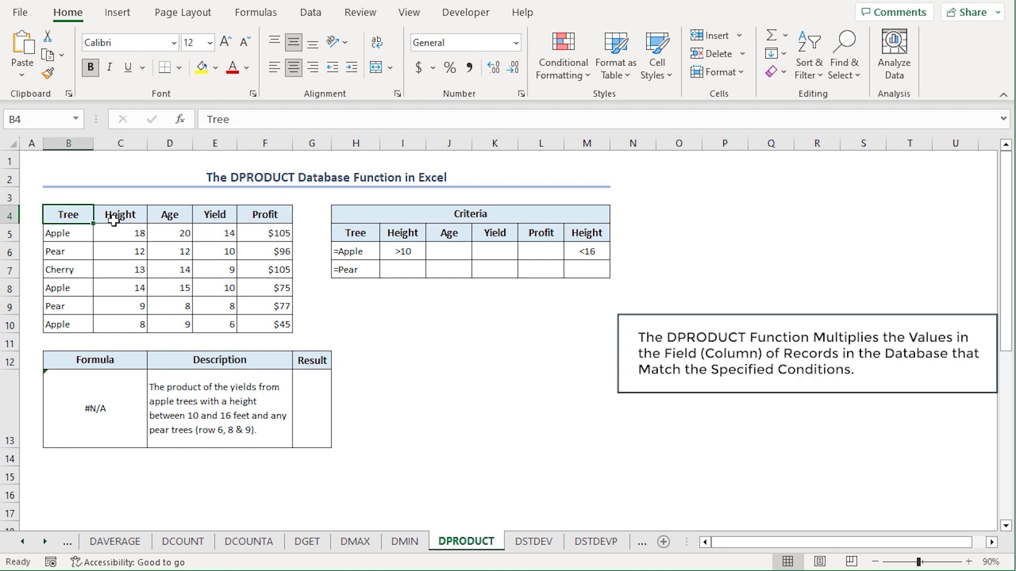
{"action": "left_click", "coordinate": [217, 216]}
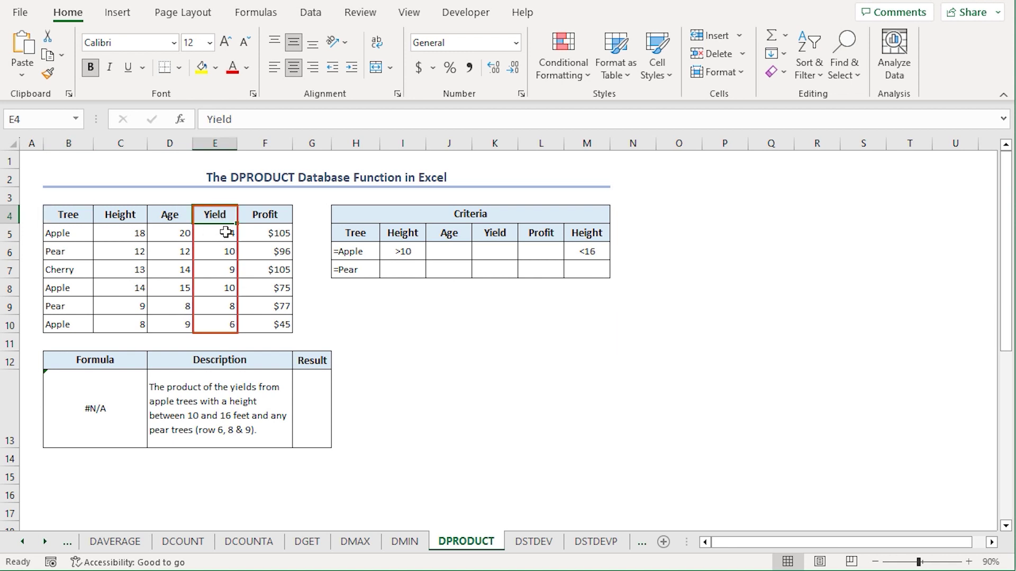
{"action": "left_click", "coordinate": [124, 221]}
{"action": "left_click_drag", "start_coordinate": [125, 233], "coordinate": [139, 324]}
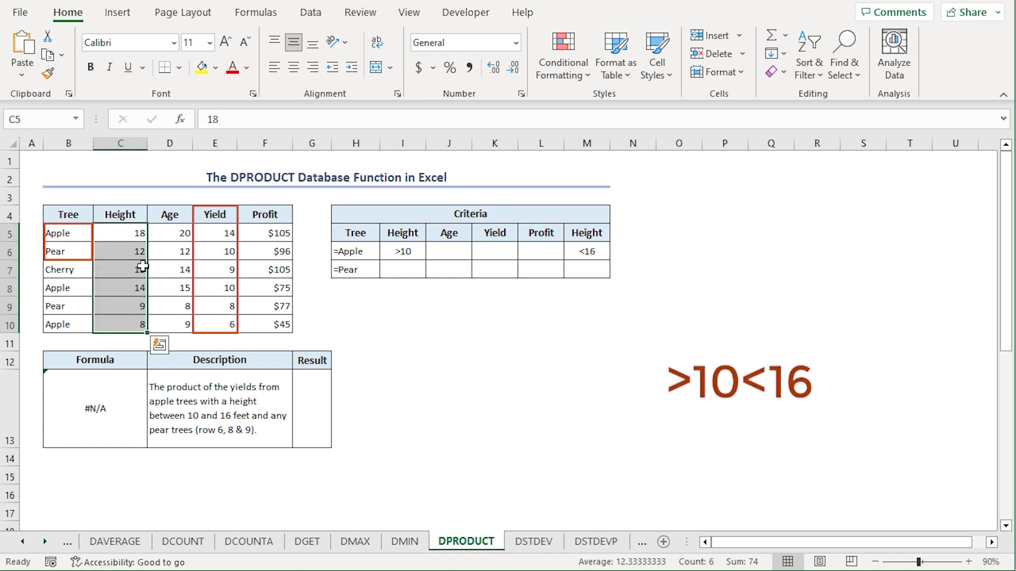
{"action": "left_click", "coordinate": [302, 398]}
Enter =DPRODUCT(B4:F10,"Yield",H5:M7) in the Result cell G13
{"action": "type", "text": "=d"}
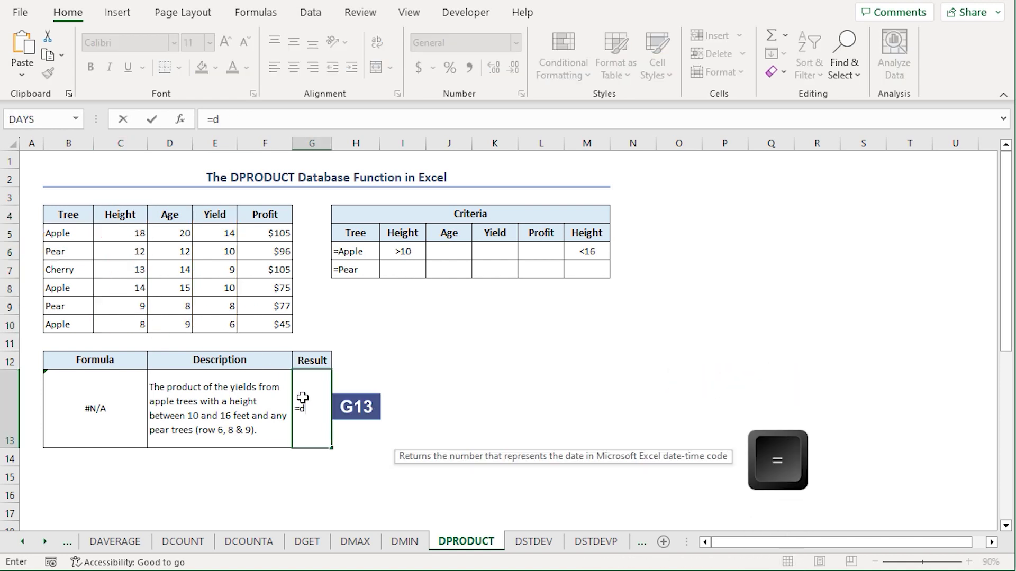
{"action": "type", "text": "pro"}
{"action": "key", "text": "Tab"}
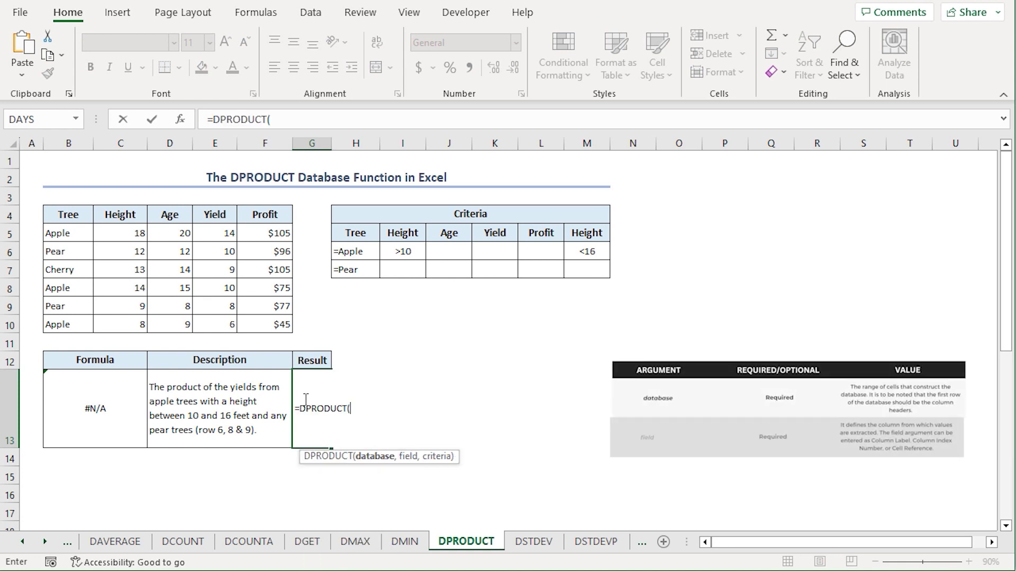
{"action": "left_click_drag", "start_coordinate": [65, 217], "coordinate": [265, 324]}
{"action": "type", "text": ","}
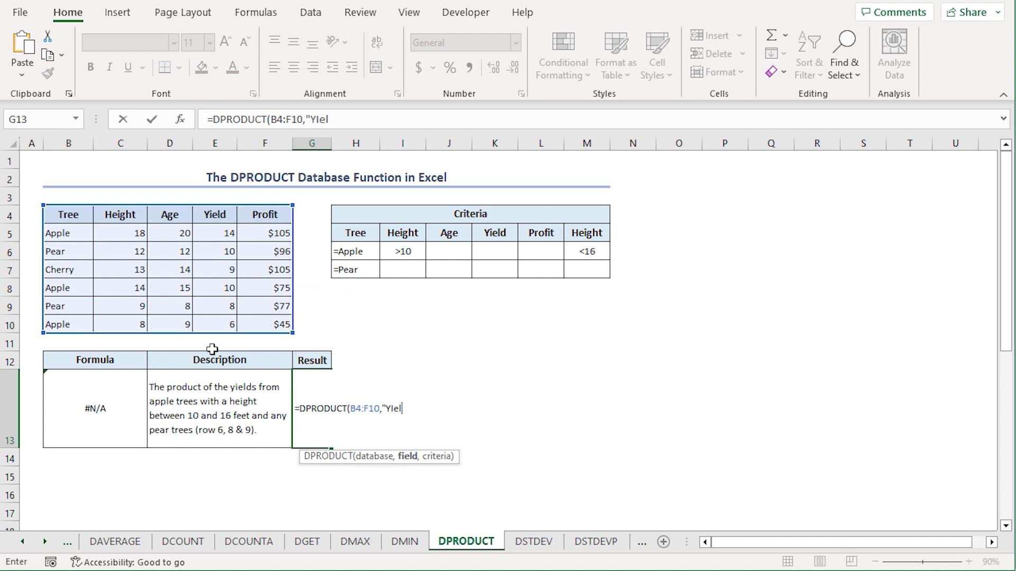
{"action": "type", "text": "\"Yield\","}
{"action": "left_click_drag", "start_coordinate": [358, 232], "coordinate": [585, 271]}
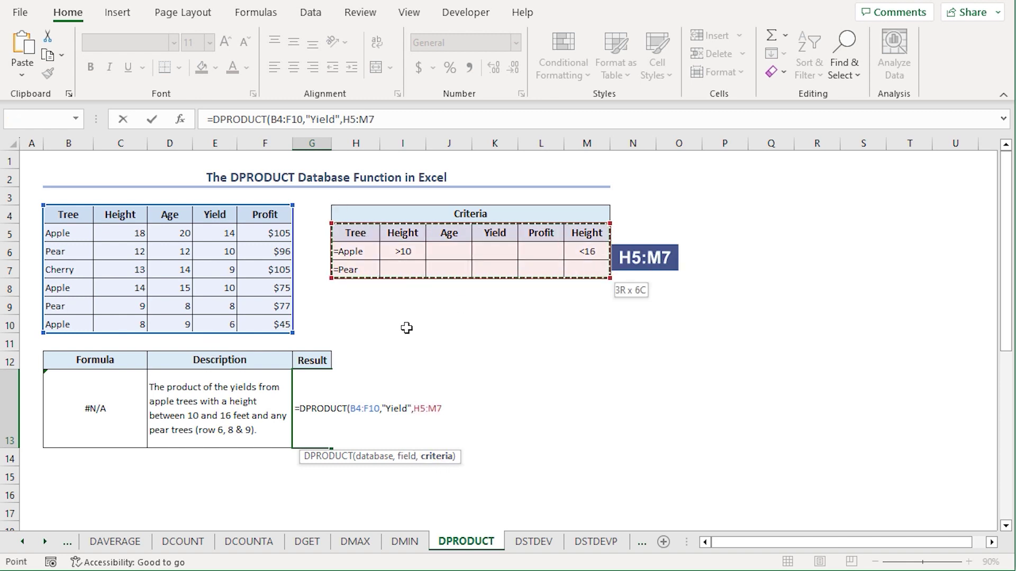
{"action": "type", "text": ")"}
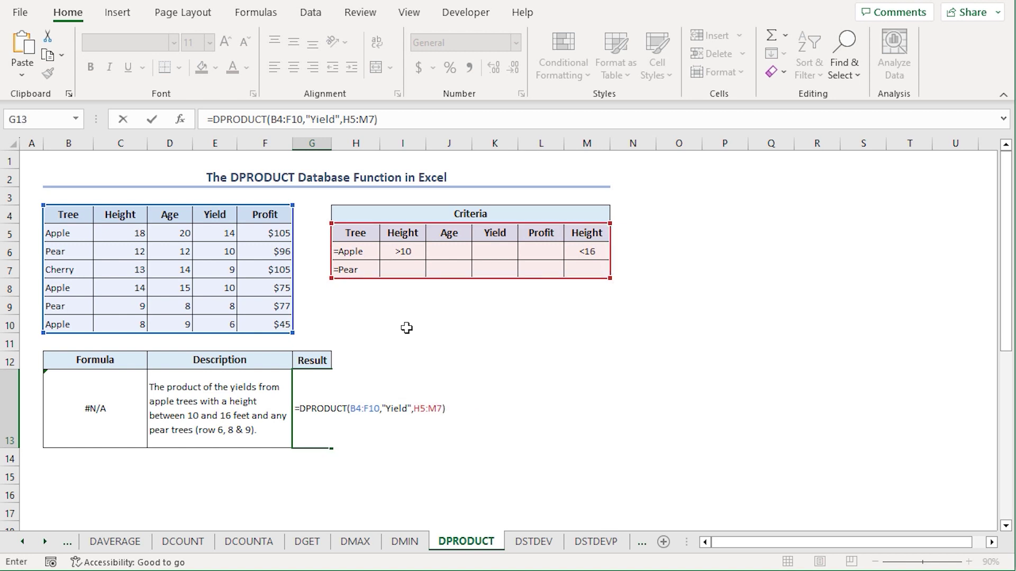
{"action": "key", "text": "Return"}
Check the 800 result against the yields in E6, E8 and E9
{"action": "left_click", "coordinate": [318, 422]}
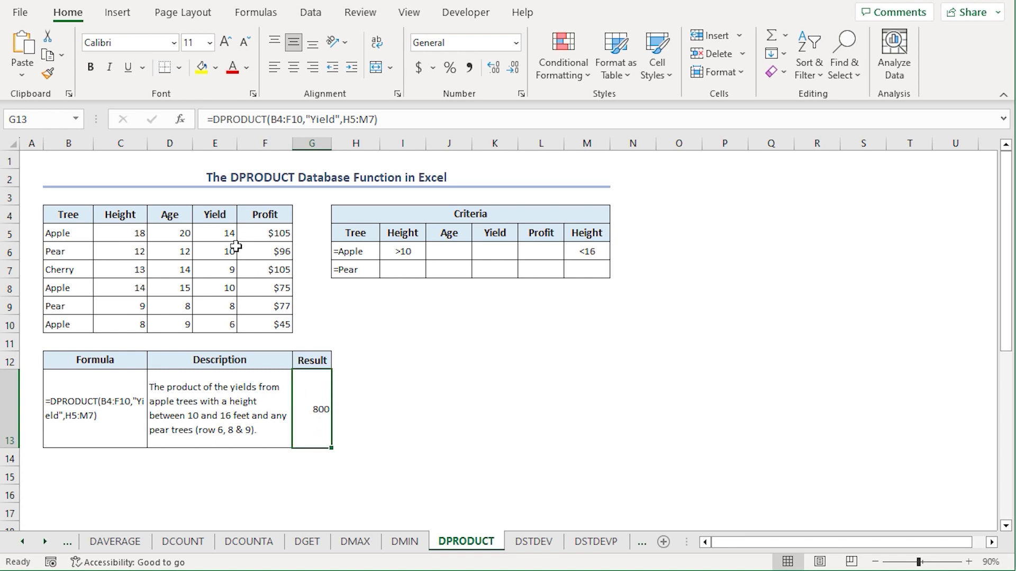
{"action": "left_click", "coordinate": [217, 252]}
{"action": "left_click", "coordinate": [224, 286]}
{"action": "left_click", "coordinate": [226, 301]}
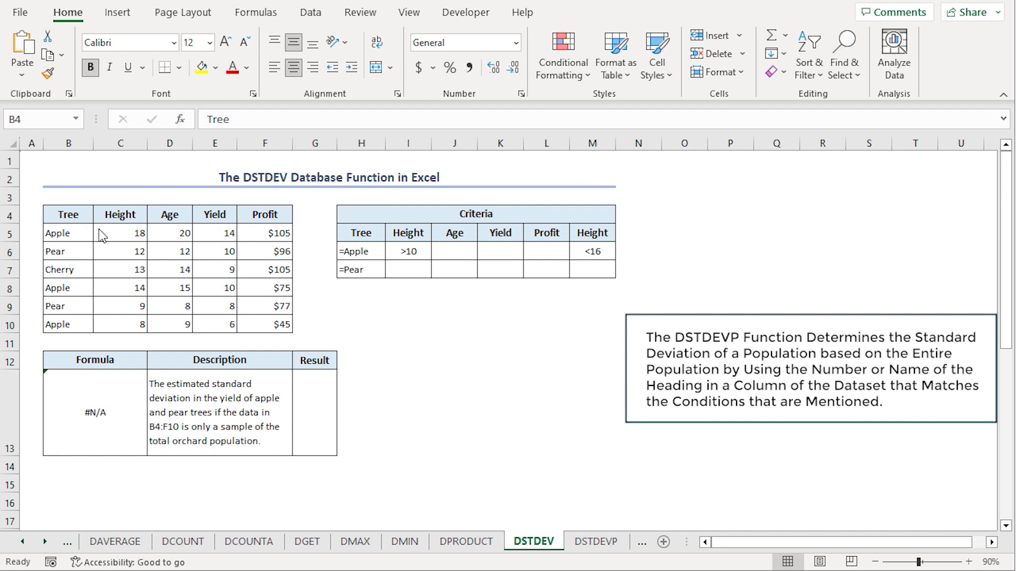
Highlight the tree table B4:F10, its Tree header and the Yield column
{"action": "left_click_drag", "start_coordinate": [63, 215], "coordinate": [271, 320]}
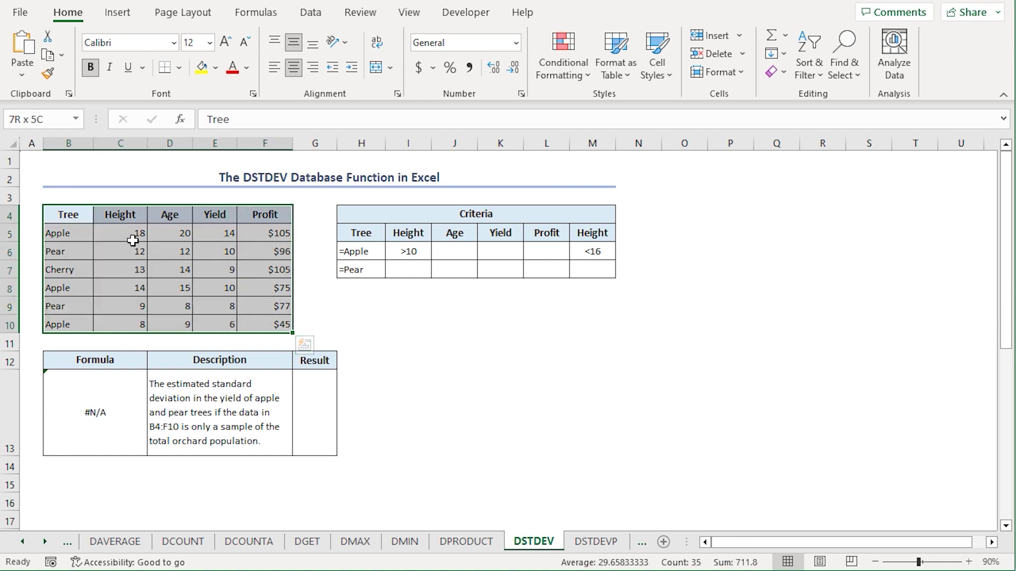
{"action": "left_click", "coordinate": [63, 220]}
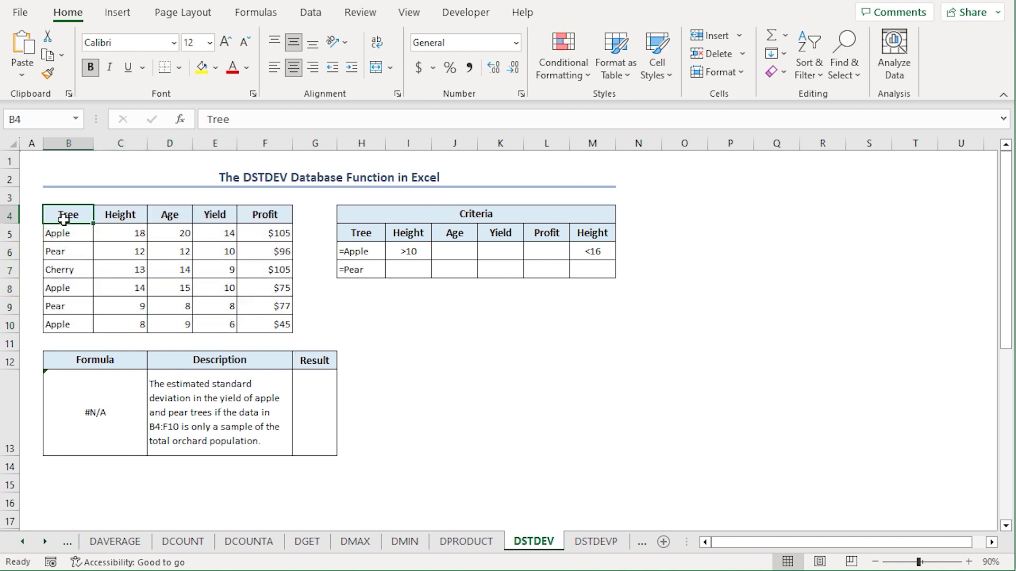
{"action": "left_click", "coordinate": [220, 215]}
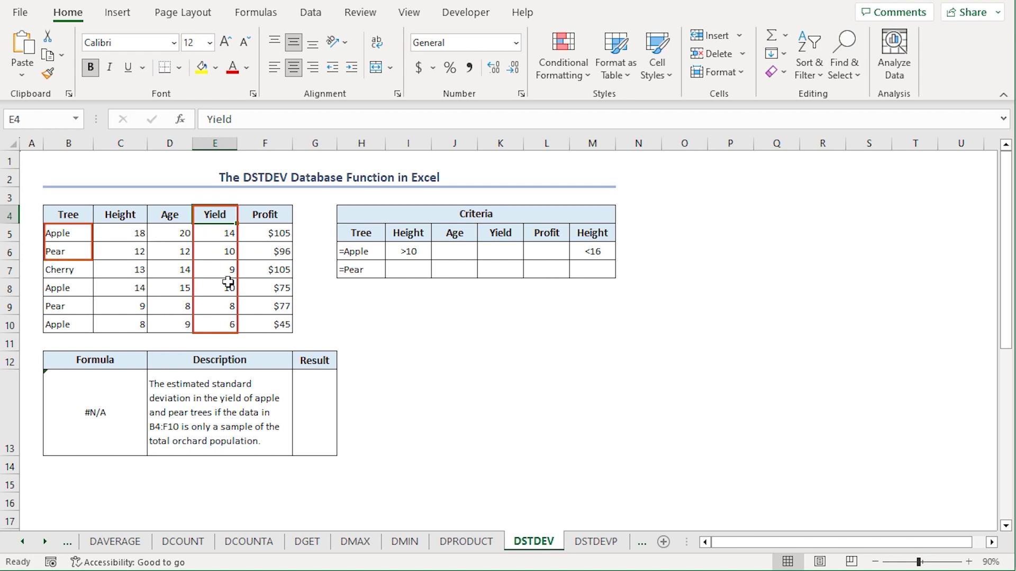
Enter =DSTDEV(B4:F10,"Yield",H5:H7) in G13, returning 2.96648
{"action": "left_click", "coordinate": [327, 381]}
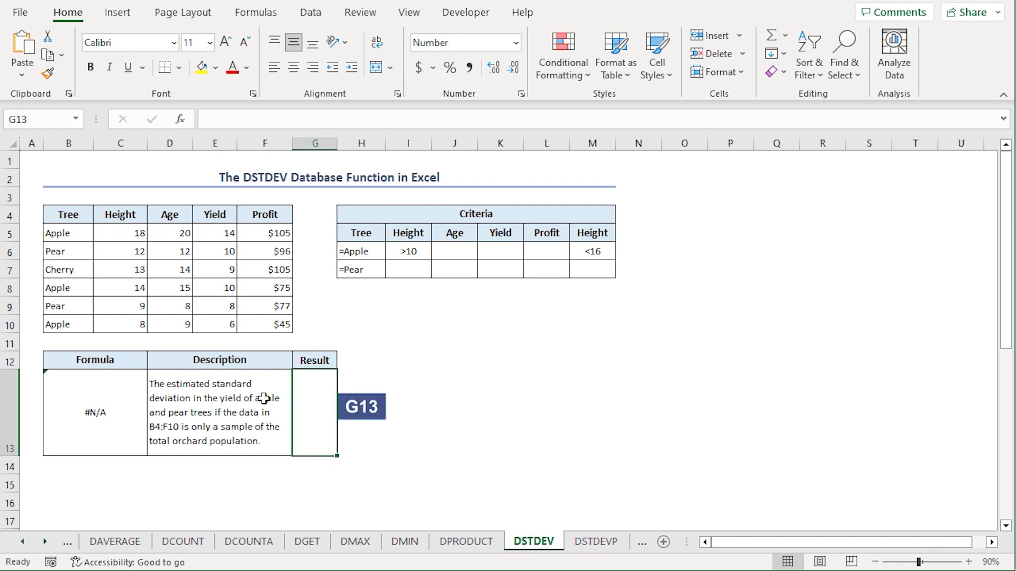
{"action": "type", "text": "=dstd"}
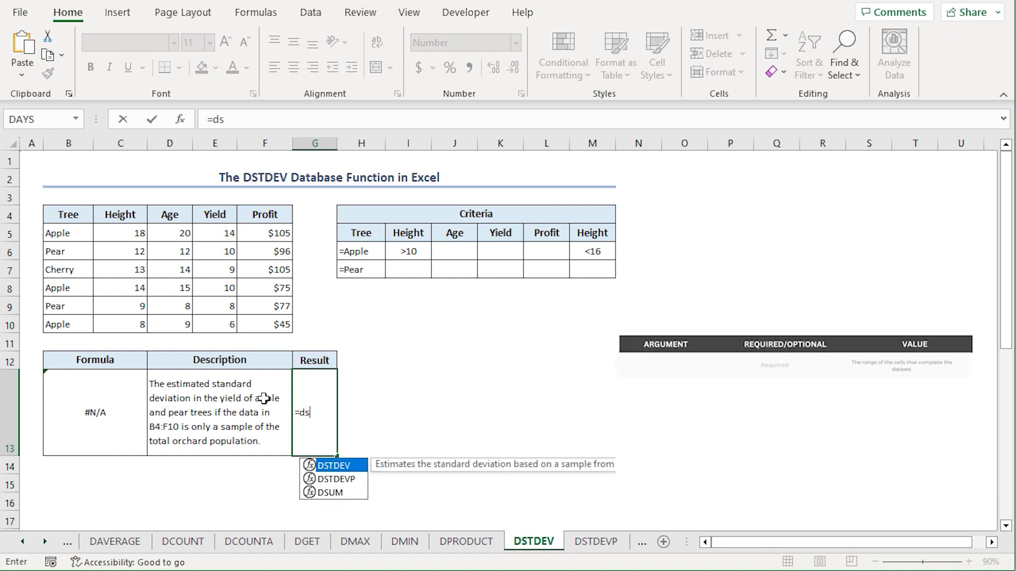
{"action": "double_click", "coordinate": [354, 465]}
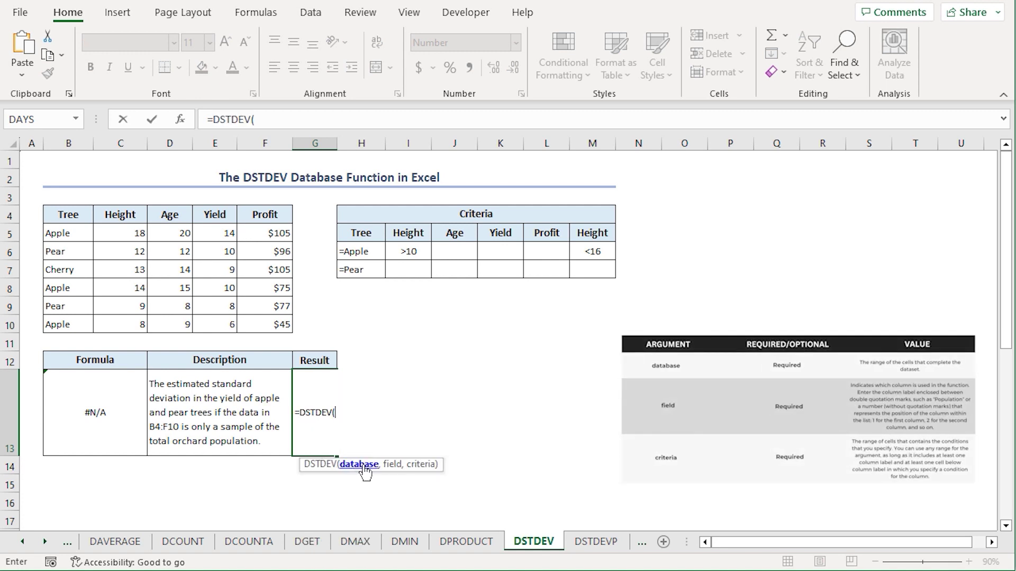
{"action": "left_click_drag", "start_coordinate": [68, 211], "coordinate": [263, 325]}
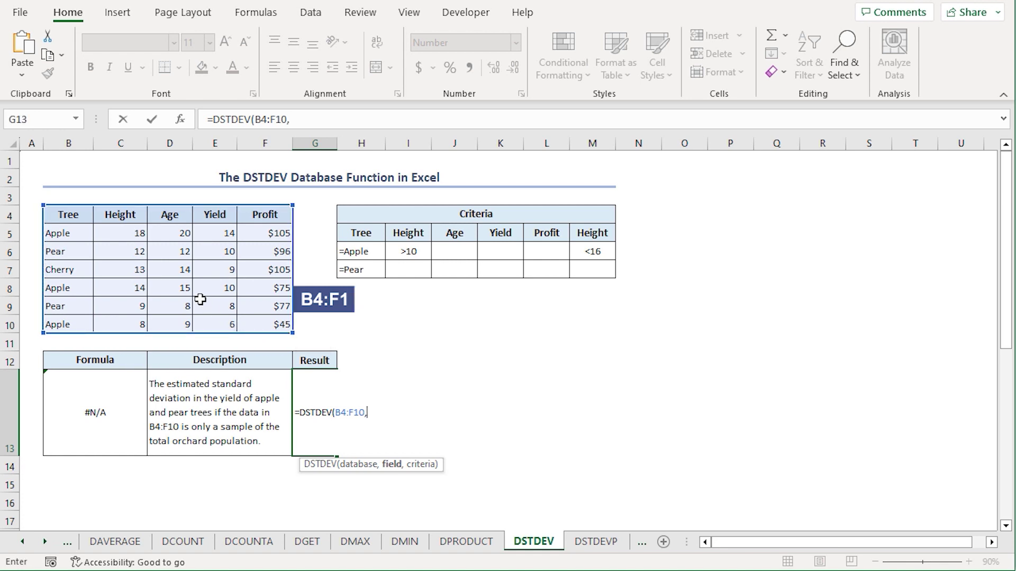
{"action": "type", "text": "\"Yie"}
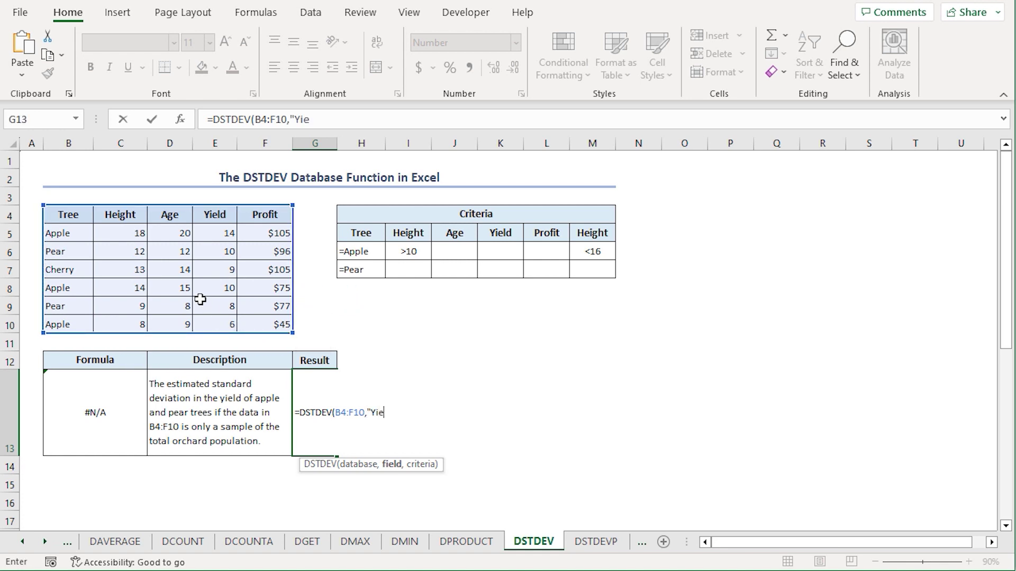
{"action": "type", "text": "ld\","}
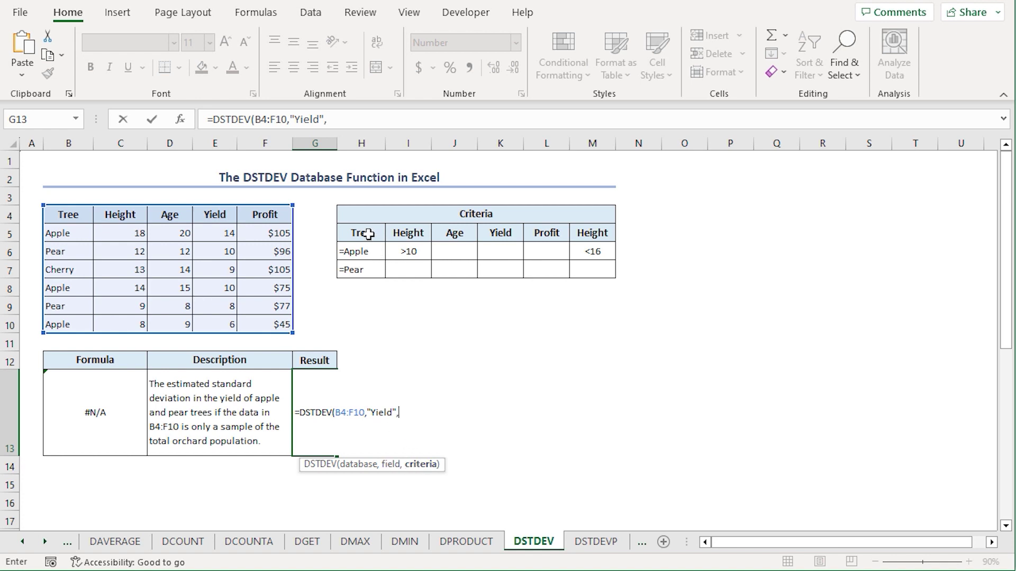
{"action": "left_click_drag", "start_coordinate": [361, 234], "coordinate": [359, 270]}
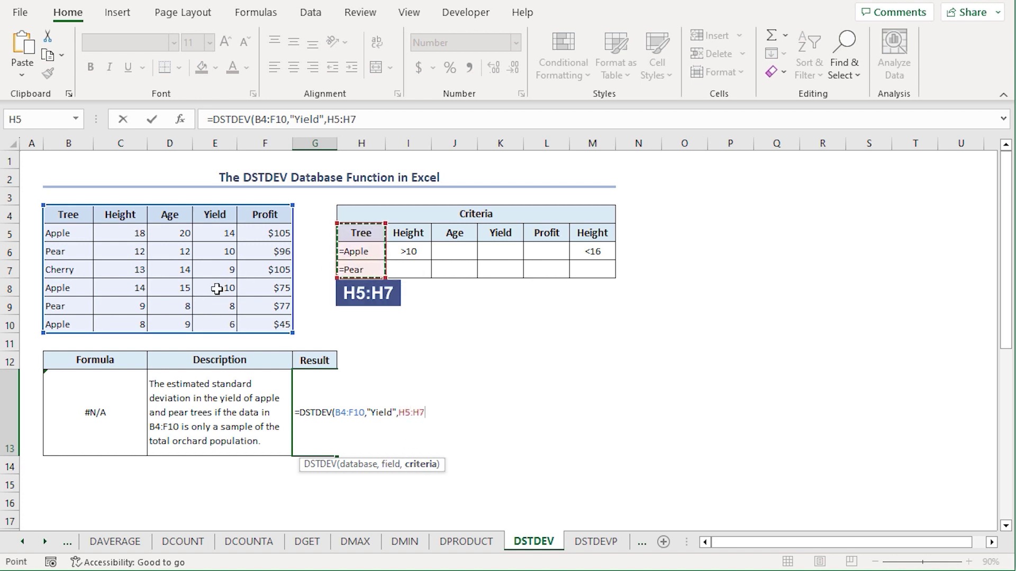
{"action": "type", "text": ")"}
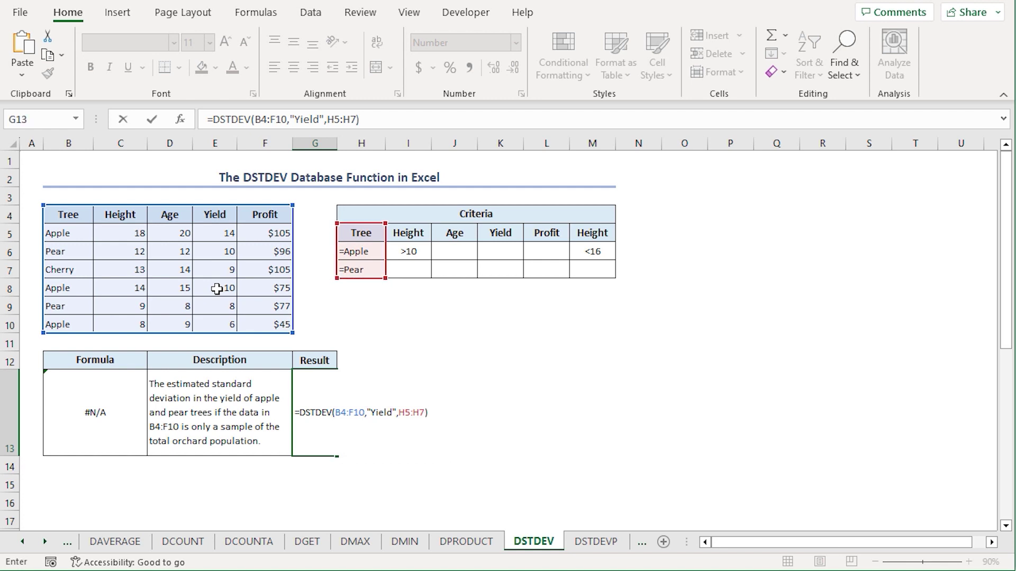
{"action": "key", "text": "Return"}
{"action": "key", "text": "Up"}
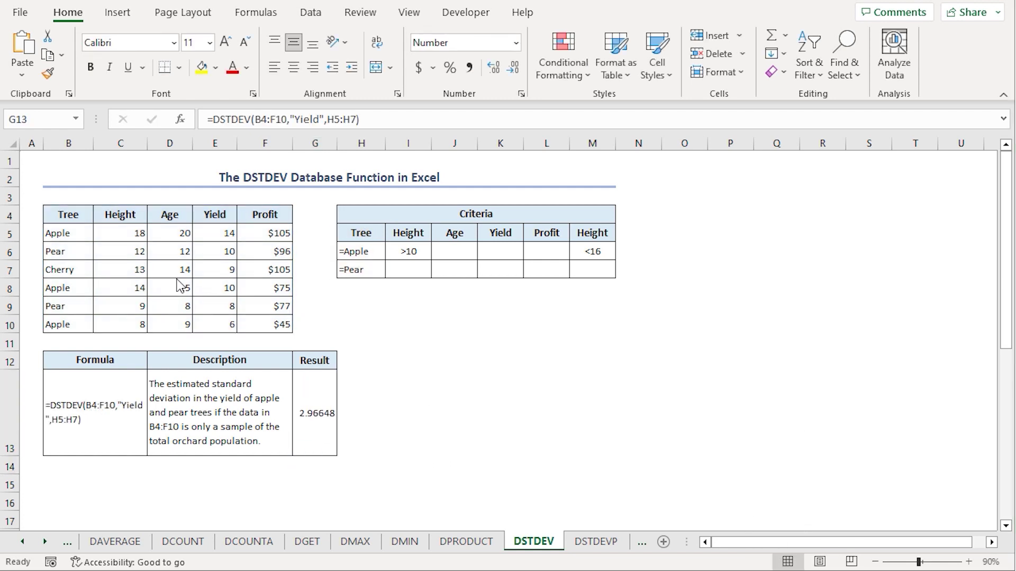
{"action": "left_click", "coordinate": [216, 217]}
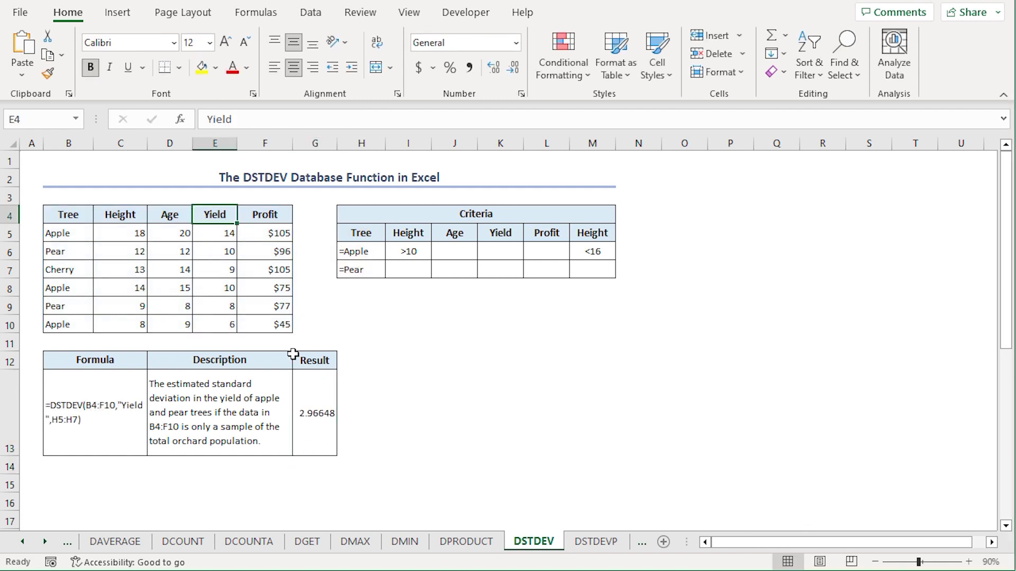
Reselect the DSTDEV Result cell to show its formula and 2.96648 value
{"action": "left_click", "coordinate": [312, 401]}
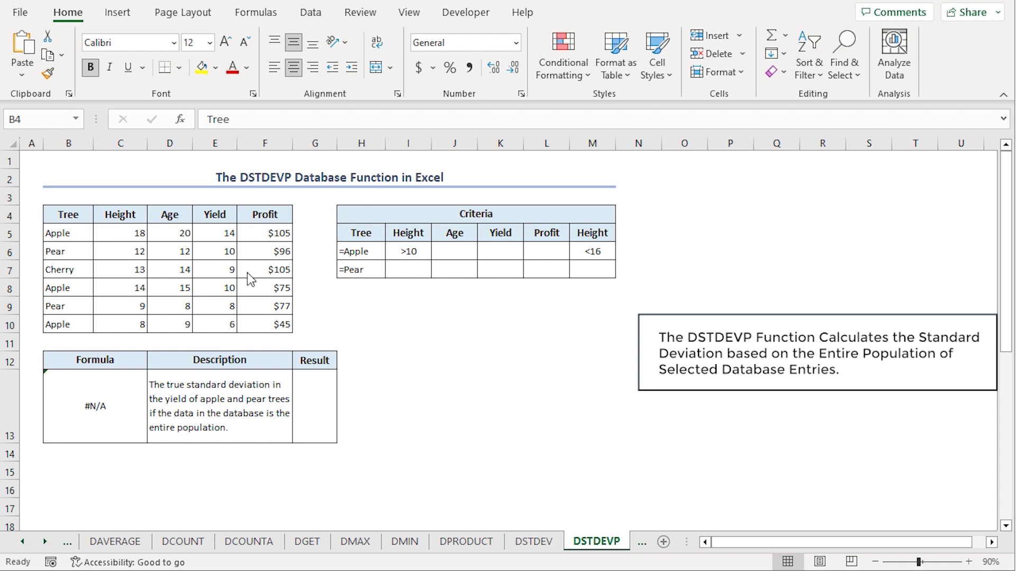
Enter =DSTDEVP(B4:F10,"Yield",H5:H7) in G13, giving 2.65330
{"action": "left_click", "coordinate": [212, 217]}
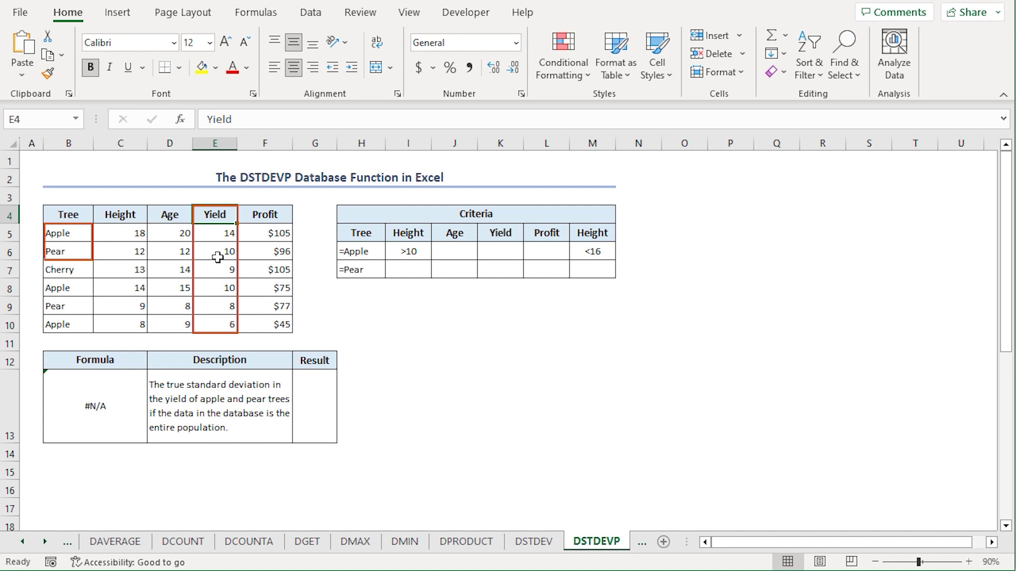
{"action": "left_click", "coordinate": [308, 385]}
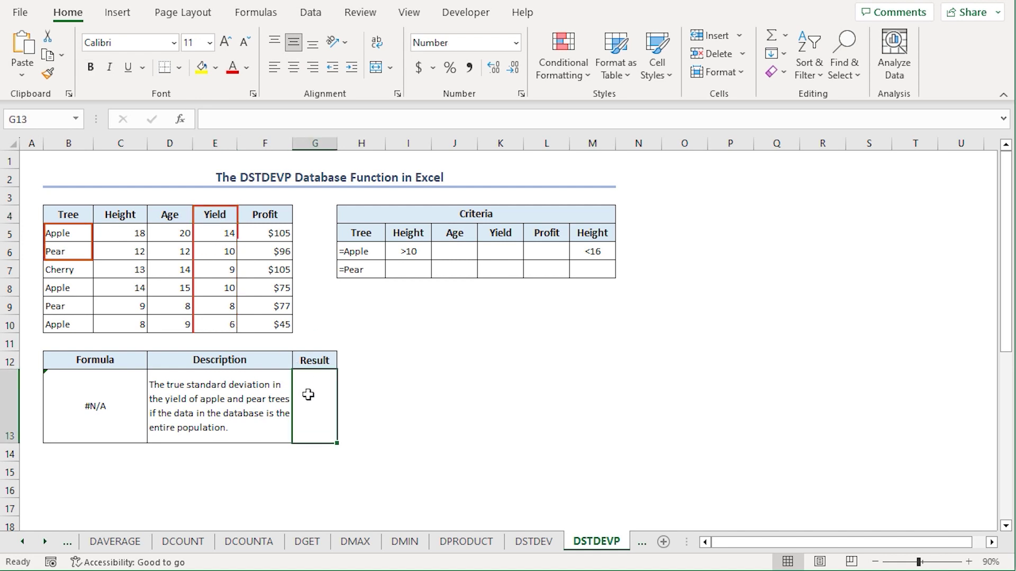
{"action": "type", "text": "="}
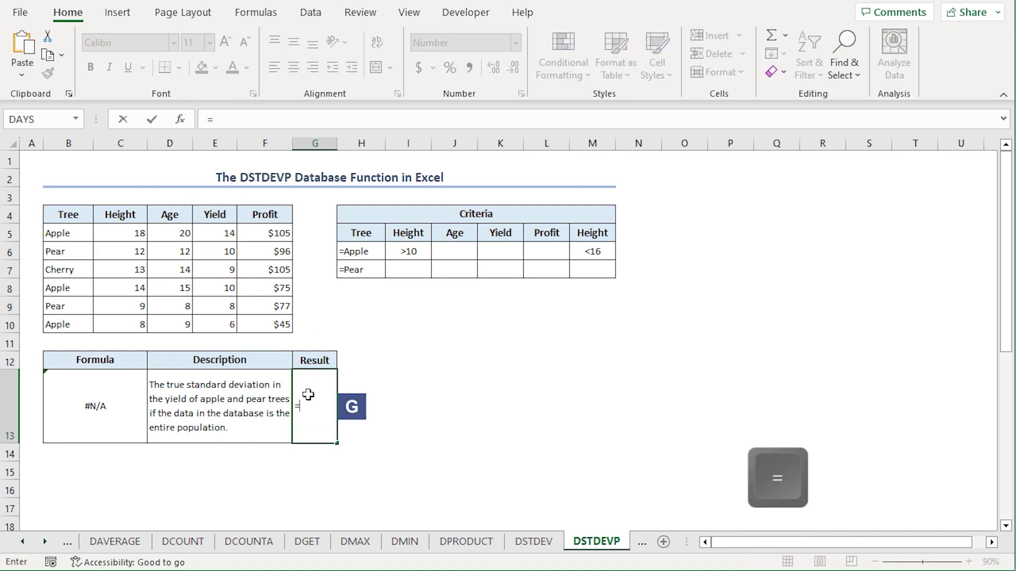
{"action": "type", "text": "dstd"}
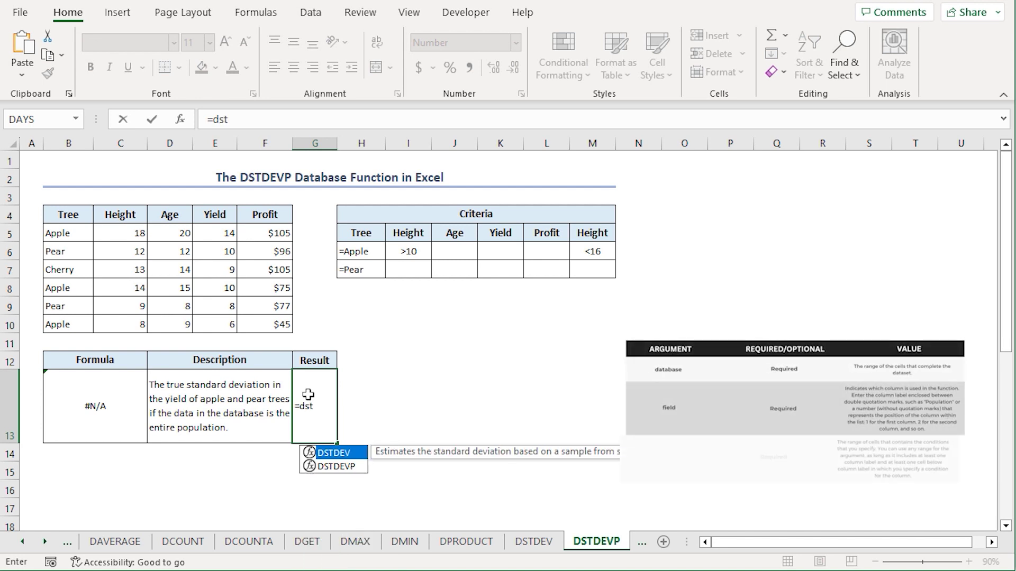
{"action": "double_click", "coordinate": [340, 468]}
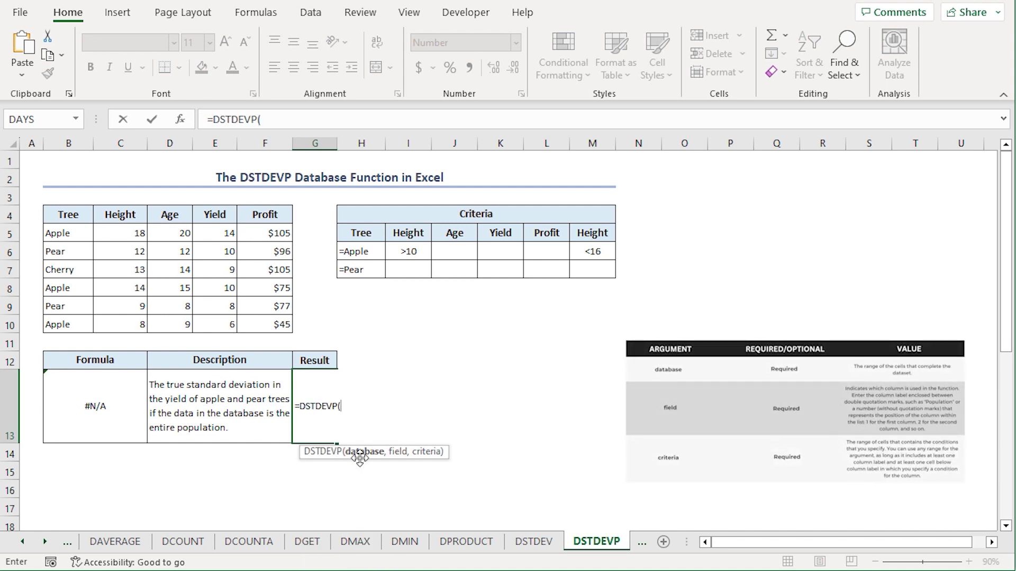
{"action": "left_click", "coordinate": [69, 215]}
{"action": "left_click_drag", "start_coordinate": [77, 228], "coordinate": [259, 323]}
{"action": "type", "text": ","}
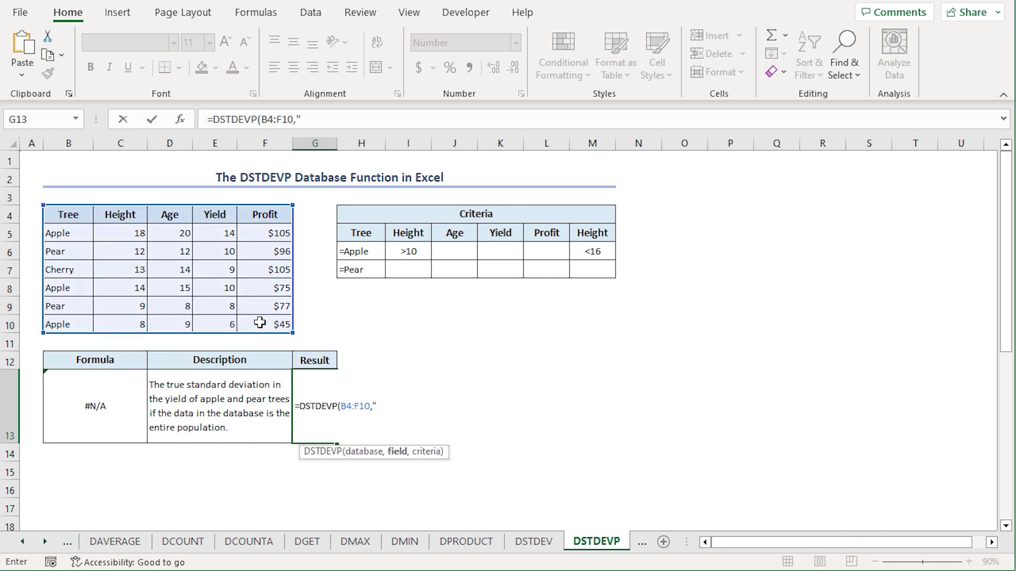
{"action": "type", "text": "\"Yield\","}
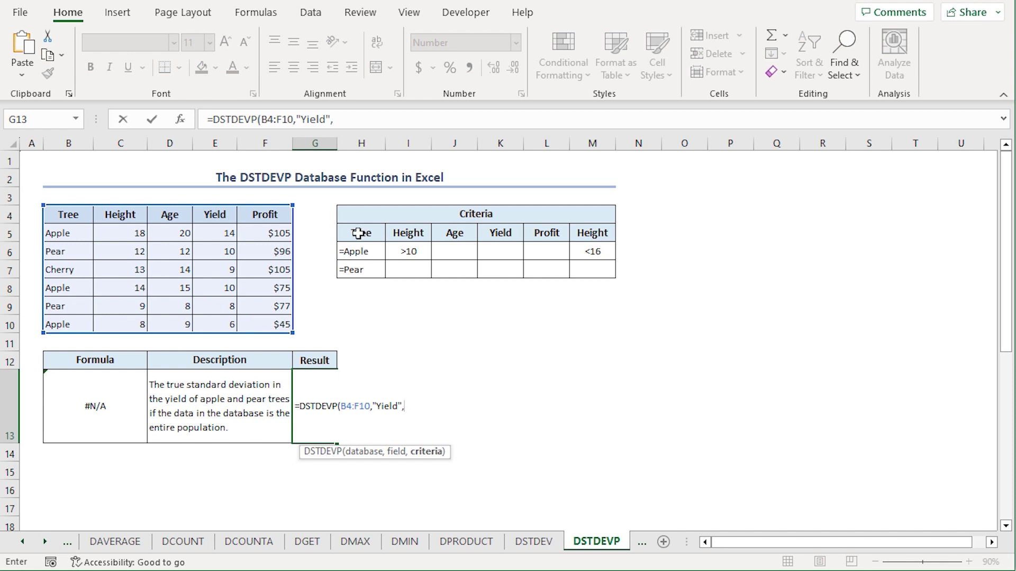
{"action": "left_click_drag", "start_coordinate": [360, 235], "coordinate": [357, 269]}
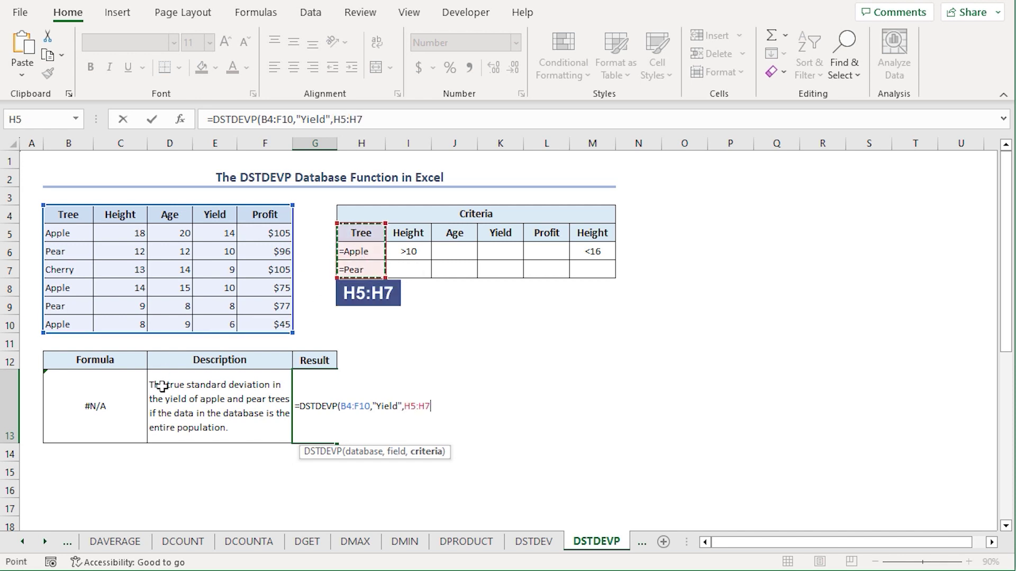
{"action": "type", "text": ")"}
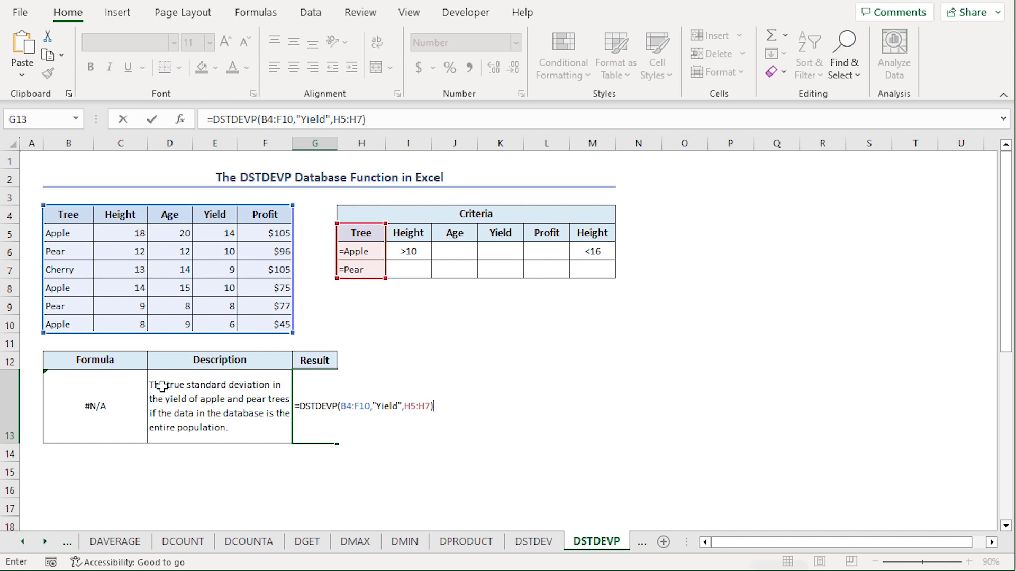
{"action": "key", "text": "Return"}
{"action": "left_click", "coordinate": [312, 413]}
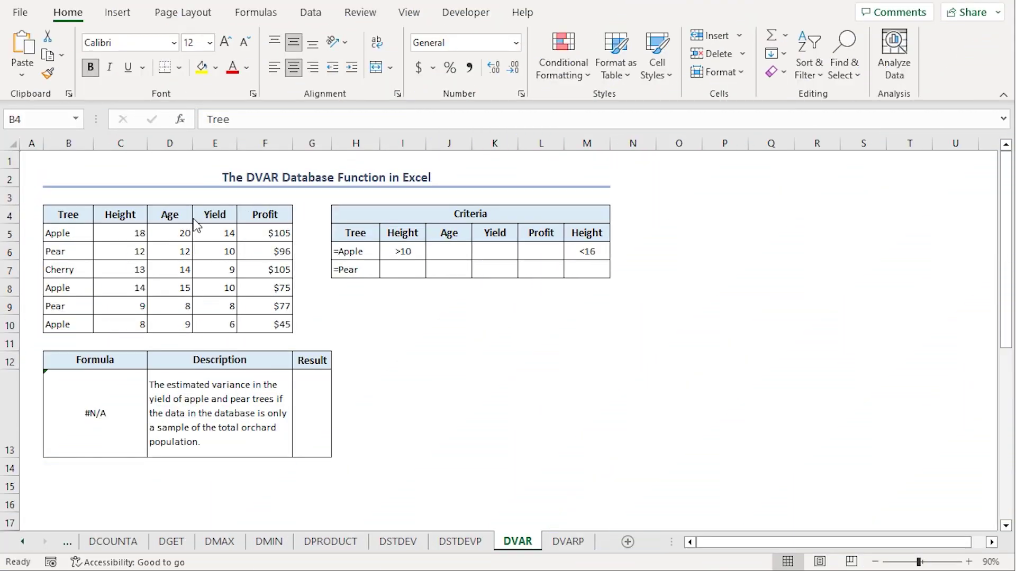
Highlight the Yield header and its values E5:E10
{"action": "left_click", "coordinate": [224, 214]}
{"action": "left_click", "coordinate": [221, 234]}
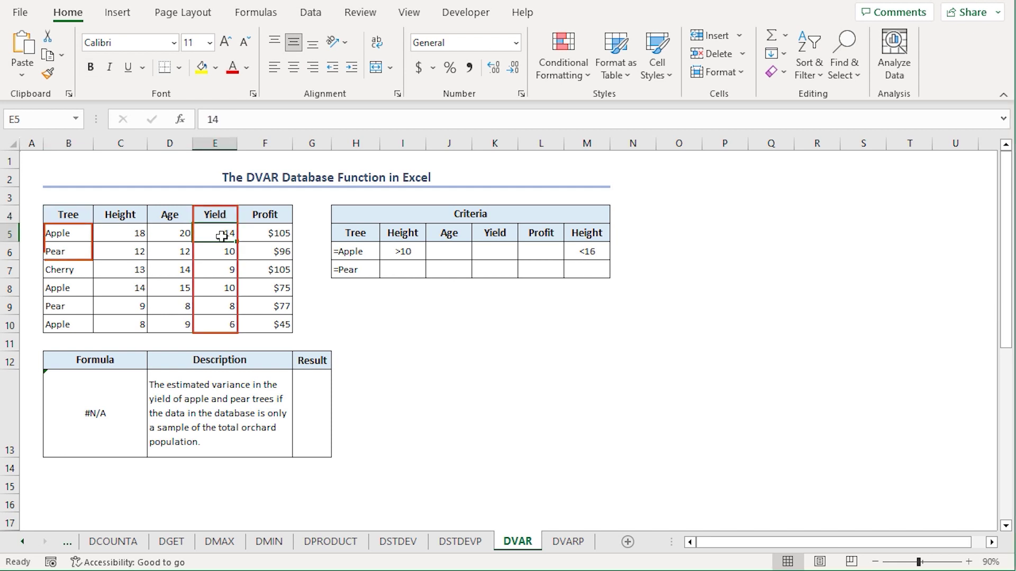
{"action": "left_click", "coordinate": [222, 321], "text": "shift"}
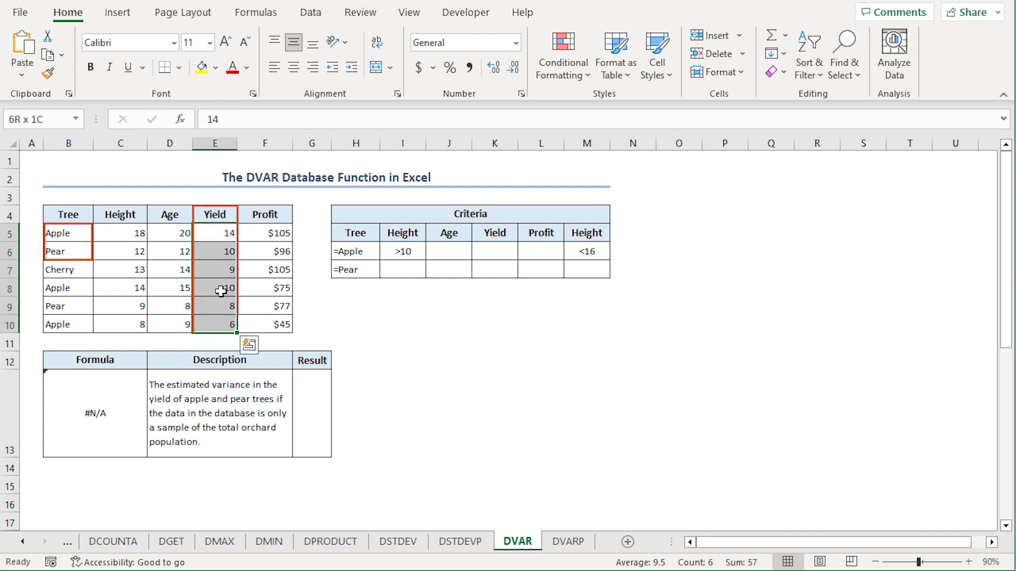
Enter =DVAR(B4:F10,"Yield",H5:H7) in G13, returning 8.8
{"action": "left_click", "coordinate": [313, 411]}
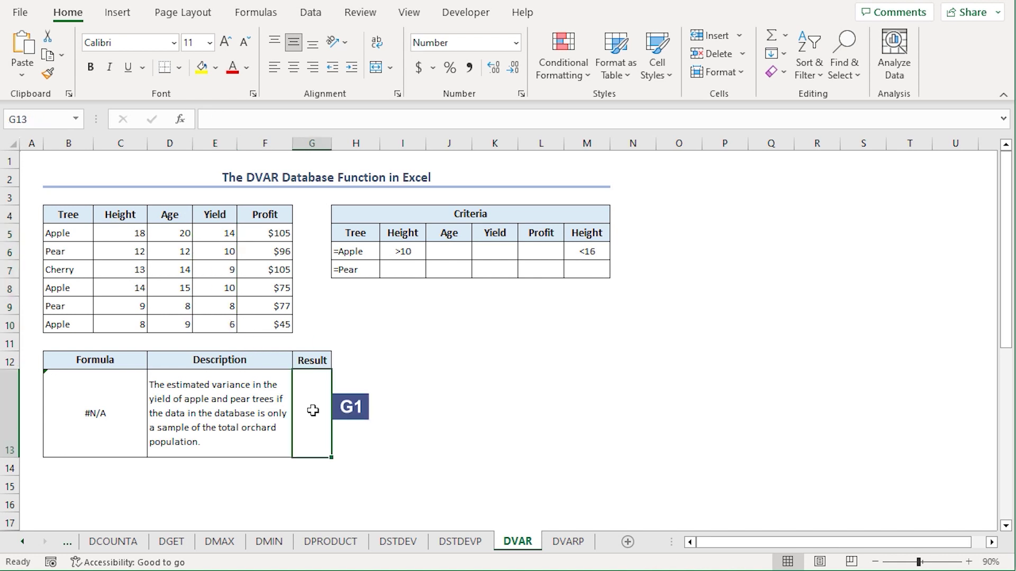
{"action": "type", "text": "=dvar"}
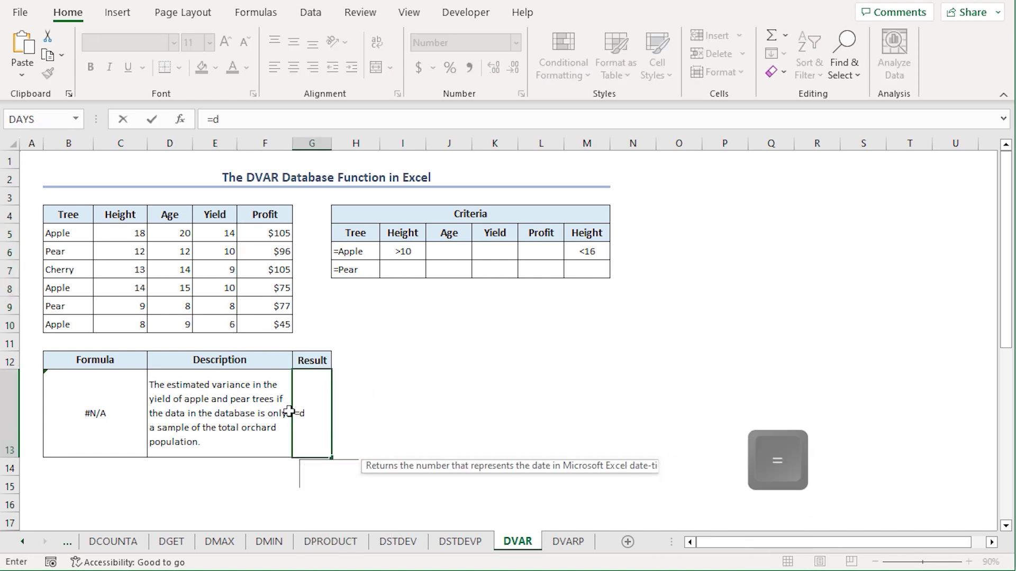
{"action": "key", "text": "Tab"}
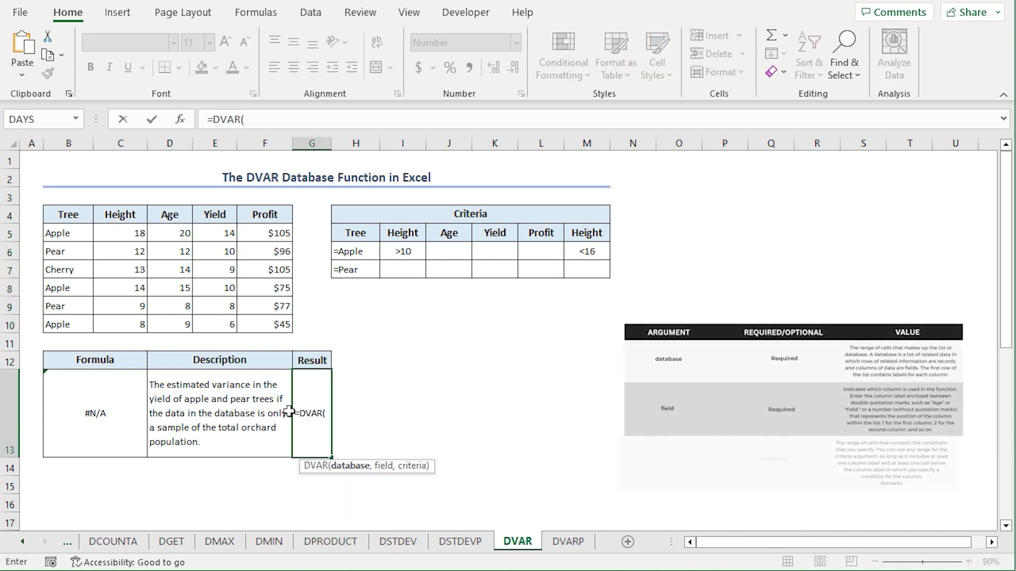
{"action": "left_click", "coordinate": [69, 218]}
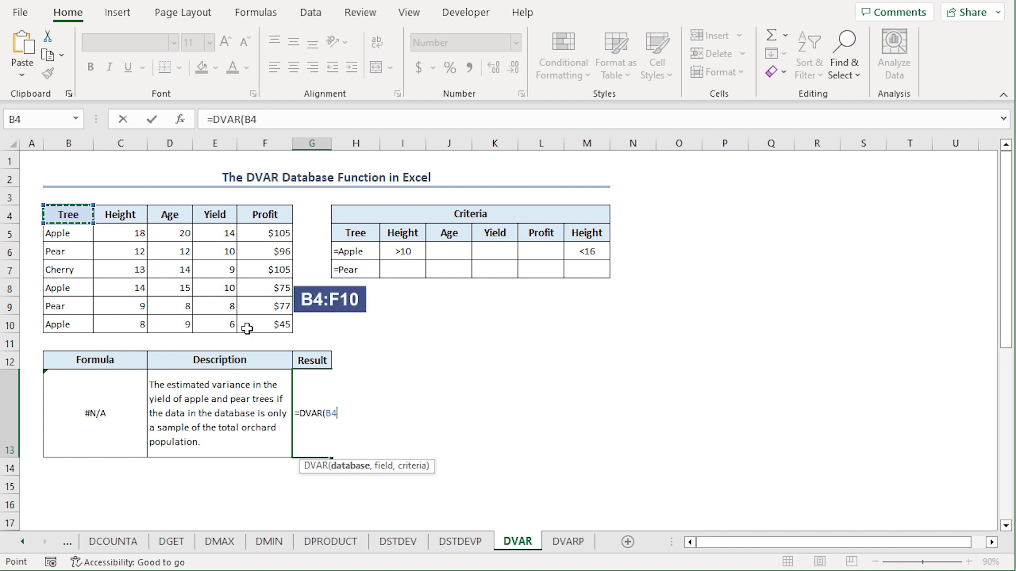
{"action": "left_click_drag", "start_coordinate": [246, 329], "coordinate": [247, 329]}
{"action": "type", "text": ",\"Yie"}
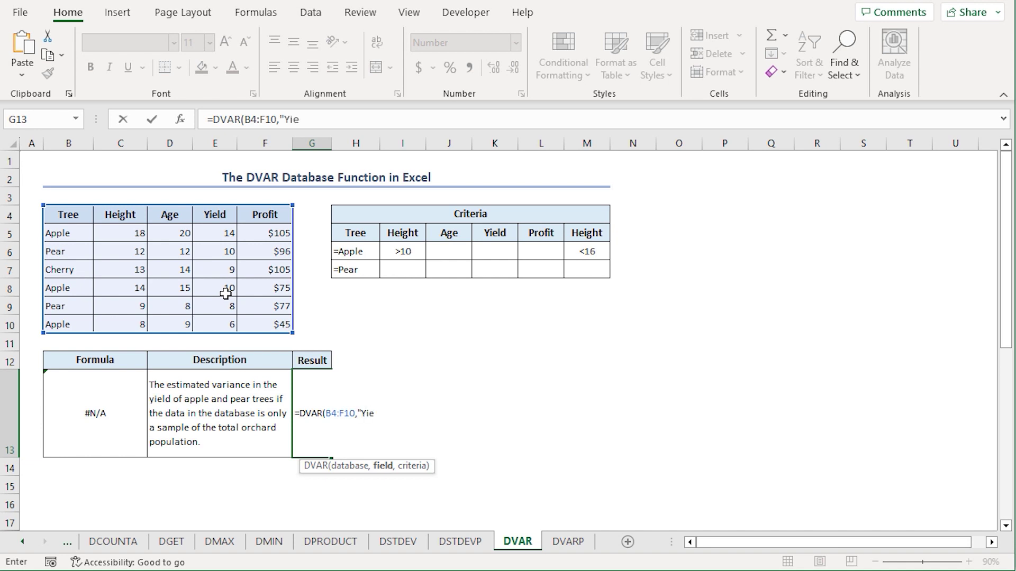
{"action": "type", "text": "ld\","}
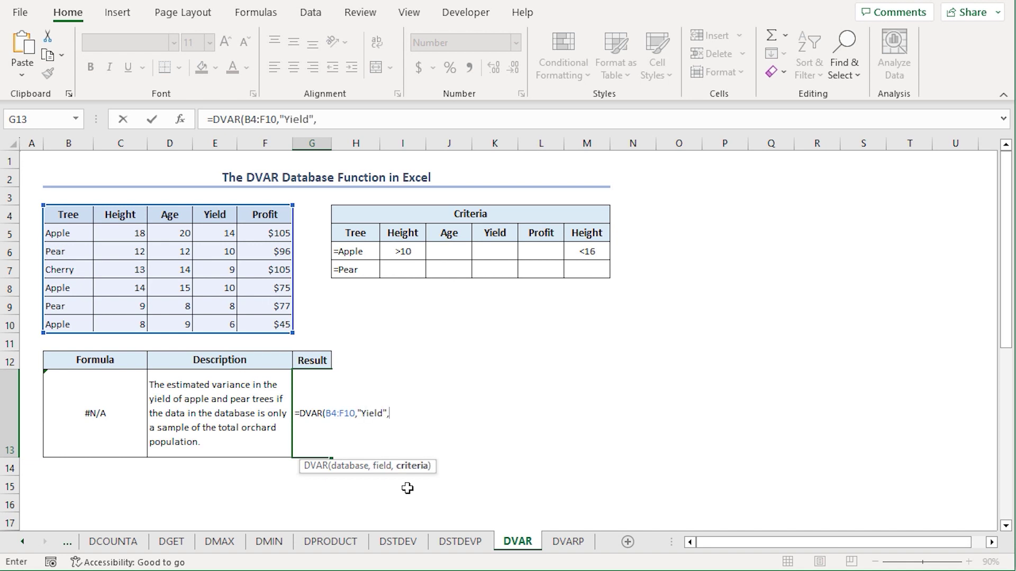
{"action": "left_click_drag", "start_coordinate": [355, 236], "coordinate": [360, 270]}
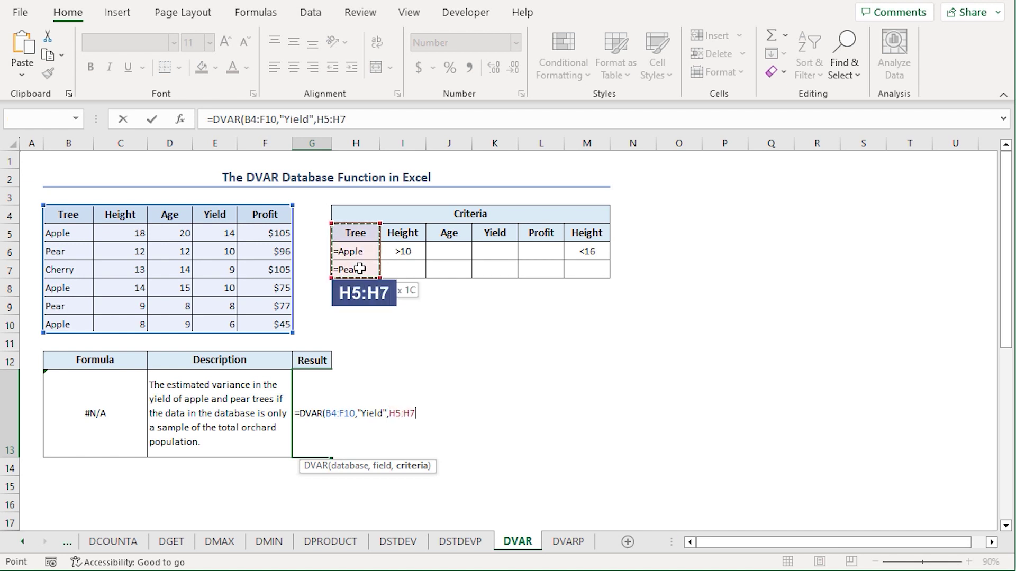
{"action": "type", "text": ")"}
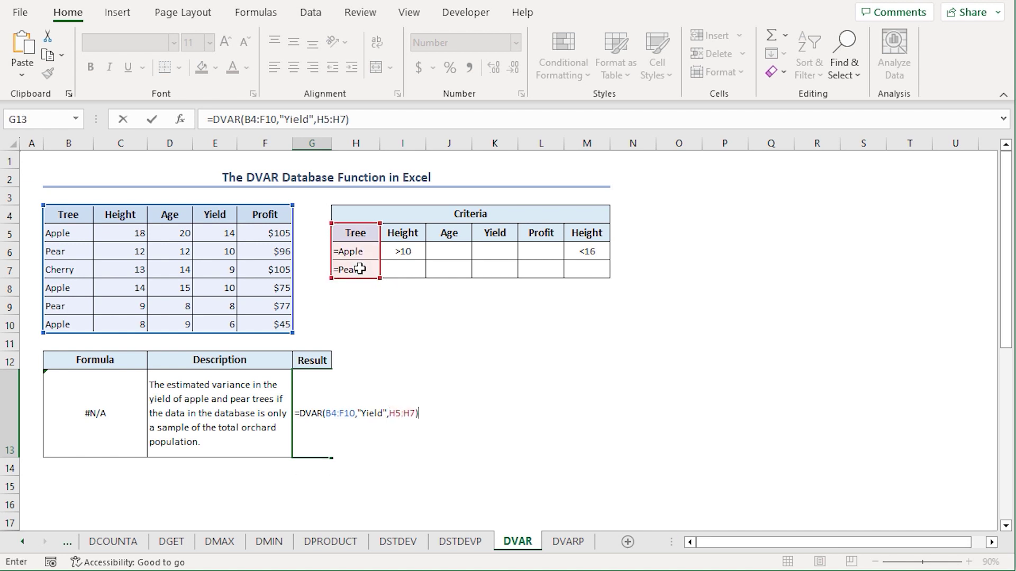
{"action": "key", "text": "Return"}
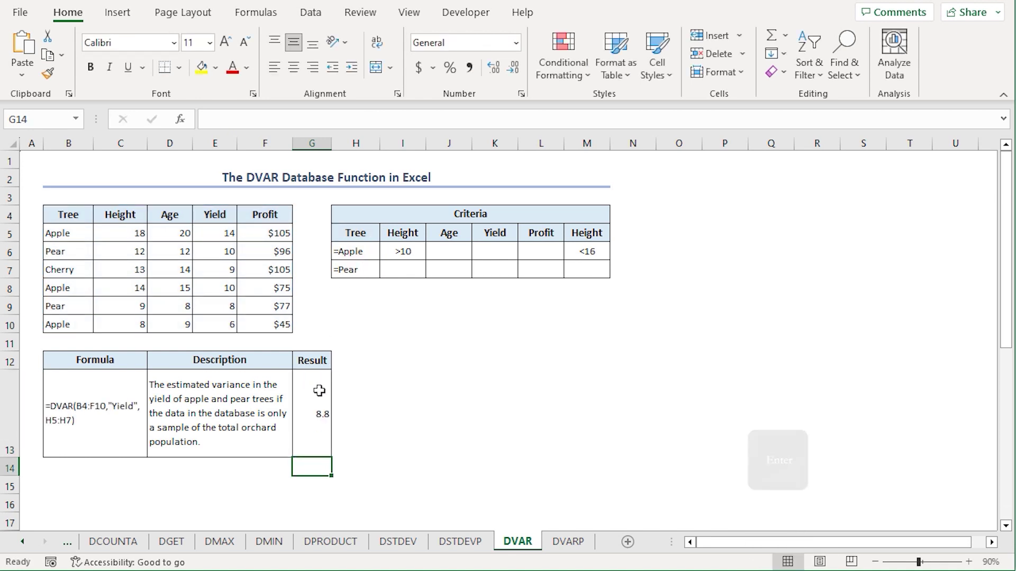
{"action": "left_click", "coordinate": [306, 433]}
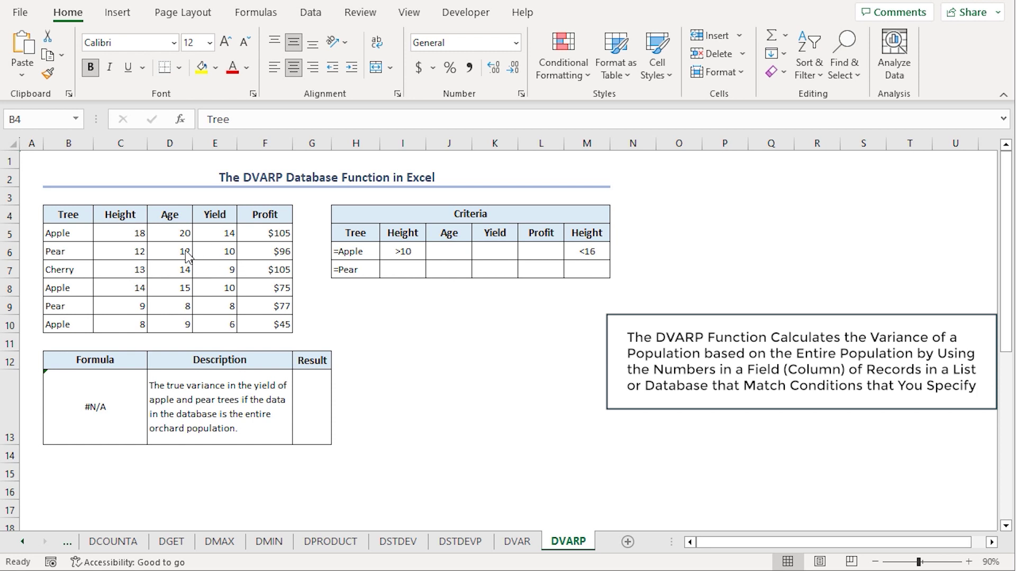
Highlight the Yield values, then enter =DVARP(B4:F10,"Yield",H5:H7) in G13, returning 7.04
{"action": "left_click", "coordinate": [214, 215]}
{"action": "left_click_drag", "start_coordinate": [220, 235], "coordinate": [218, 324]}
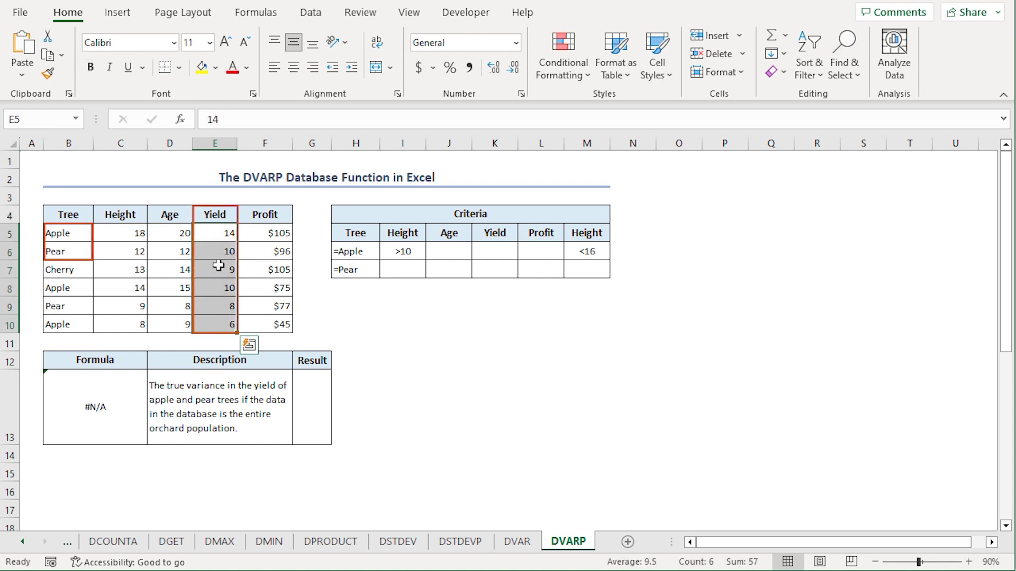
{"action": "left_click", "coordinate": [313, 391]}
{"action": "type", "text": "=dvar"}
{"action": "key", "text": "Down"}
{"action": "key", "text": "Tab"}
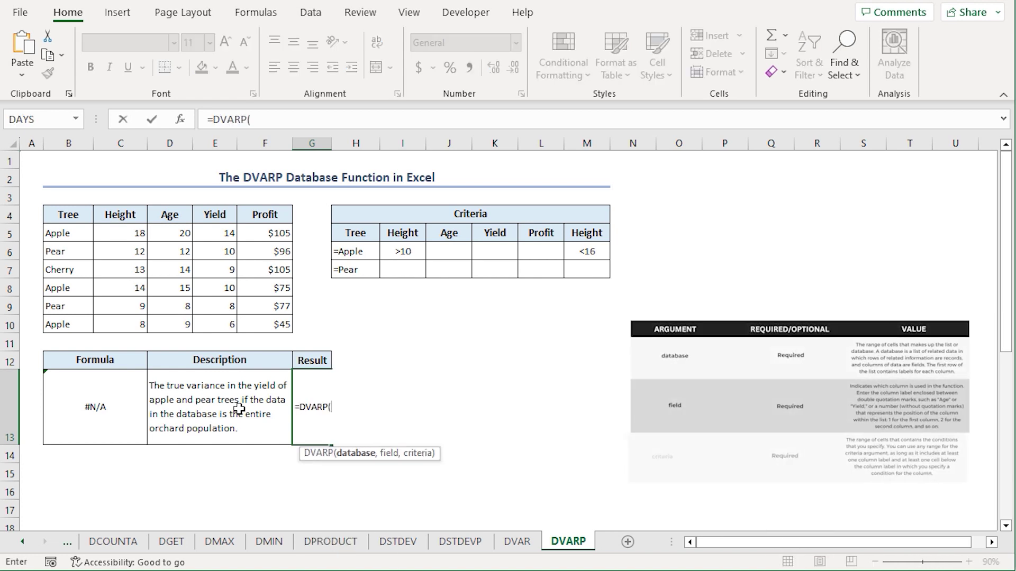
{"action": "left_click_drag", "start_coordinate": [55, 214], "coordinate": [285, 324]}
{"action": "type", "text": ","}
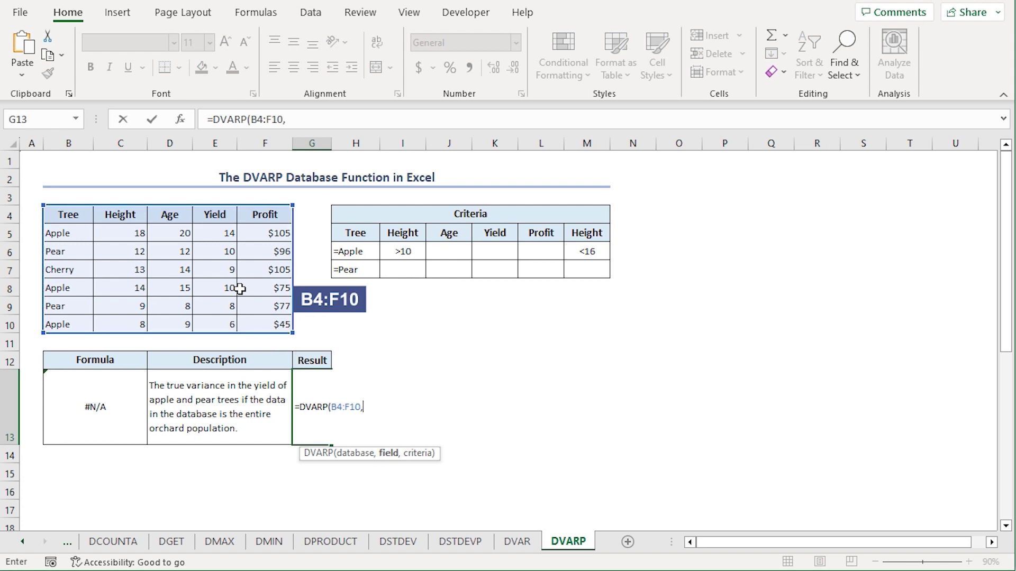
{"action": "type", "text": "\"Yield"}
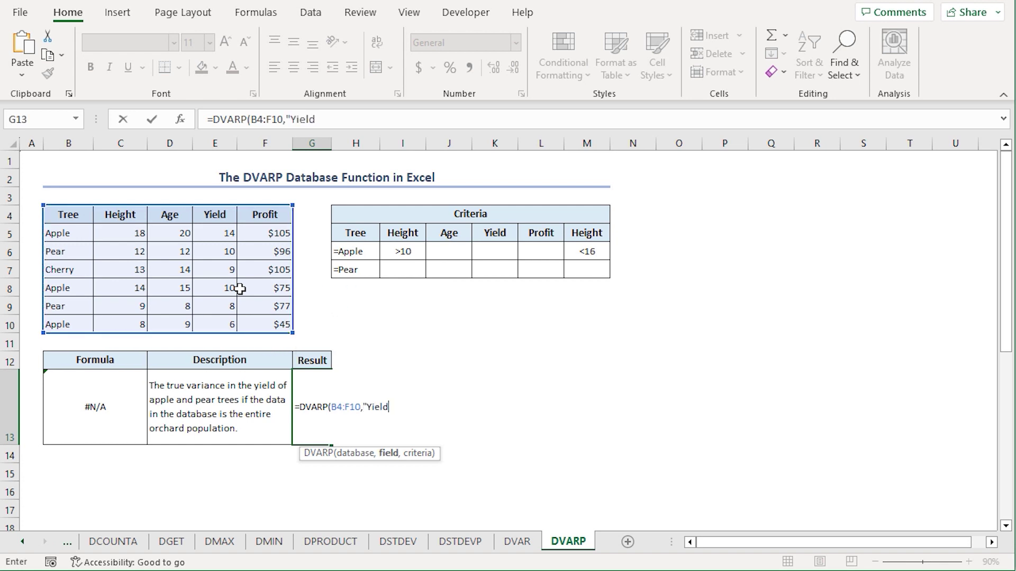
{"action": "type", "text": "\","}
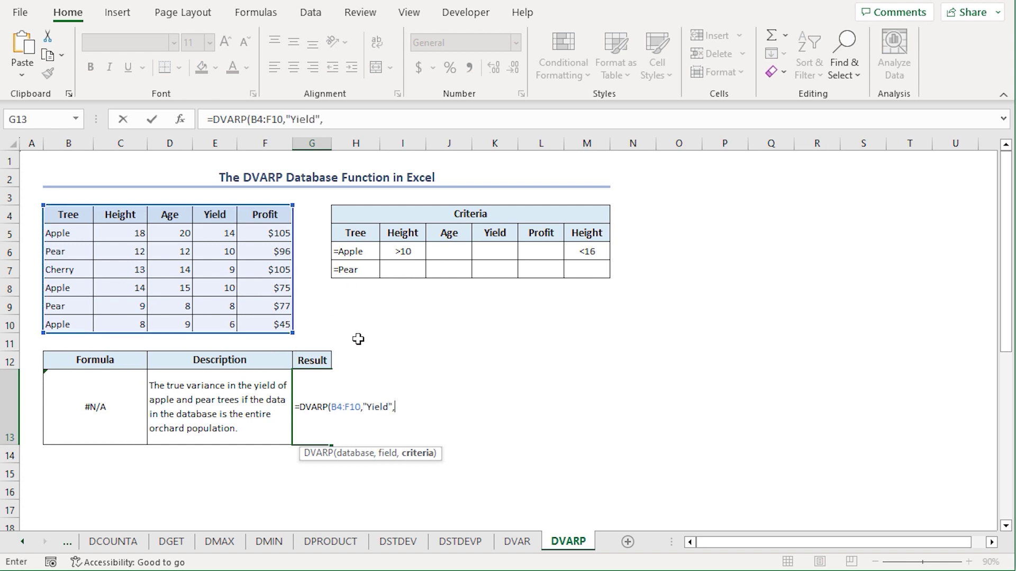
{"action": "left_click_drag", "start_coordinate": [347, 234], "coordinate": [342, 270]}
{"action": "type", "text": ")"}
{"action": "key", "text": "Return"}
{"action": "left_click", "coordinate": [321, 415]}
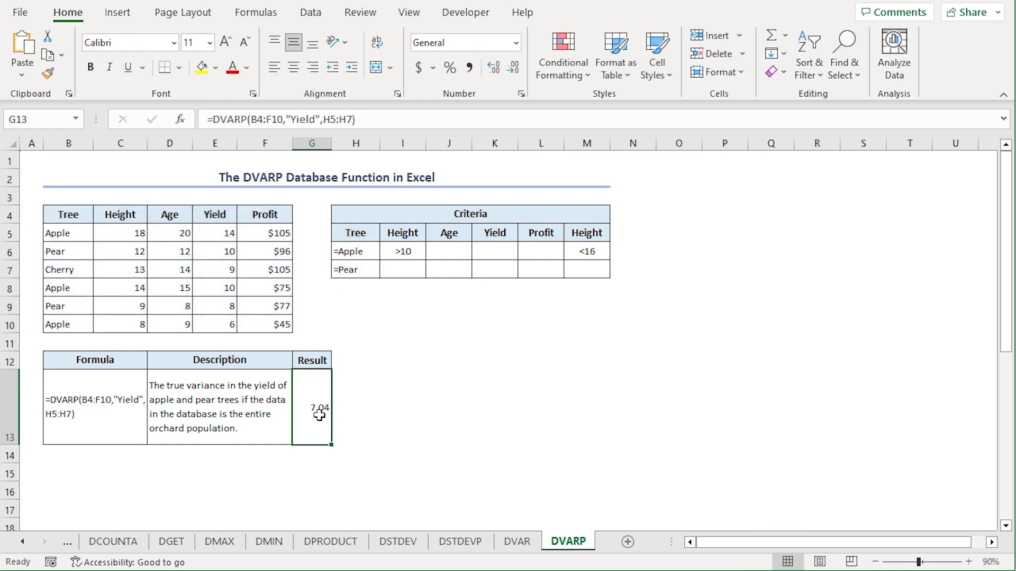